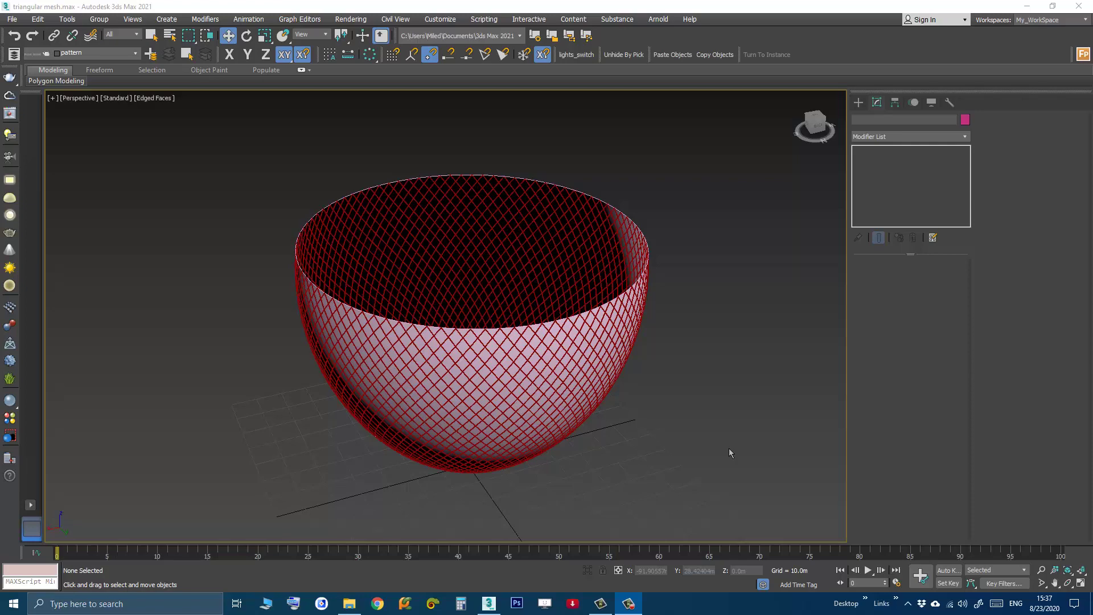
# Step: Select the finished lattice bowl and pan and orbit around it to inspect it
pyautogui.click(520, 357)
pyautogui.moveTo(519, 356); pyautogui.dragTo(540, 384, button='middle')
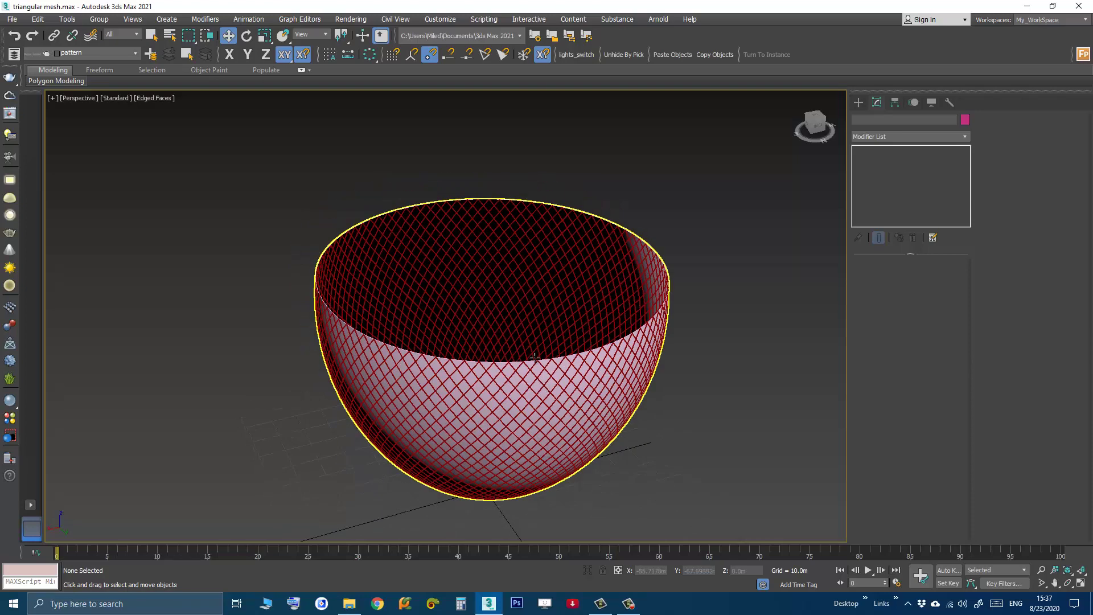
pyautogui.scroll(5, 535, 358)
pyautogui.scroll(2, 551, 395)
pyautogui.scroll(2, 547, 373)
pyautogui.scroll(2, 547, 373)
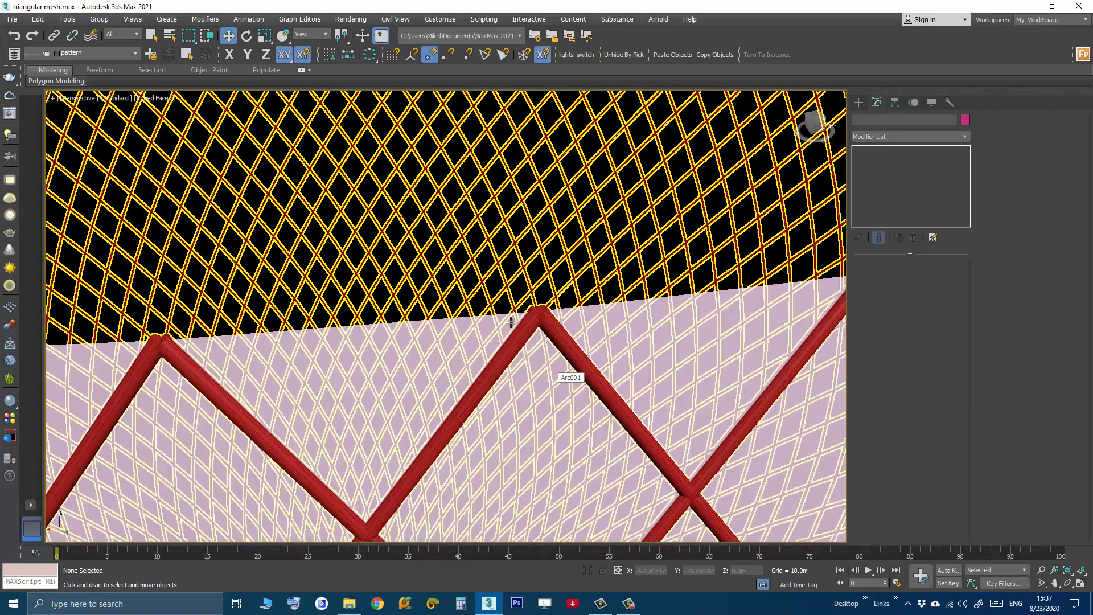
pyautogui.scroll(-2, 509, 322)
pyautogui.scroll(-3, 483, 353)
pyautogui.scroll(-5, 496, 375)
pyautogui.scroll(4, 501, 398)
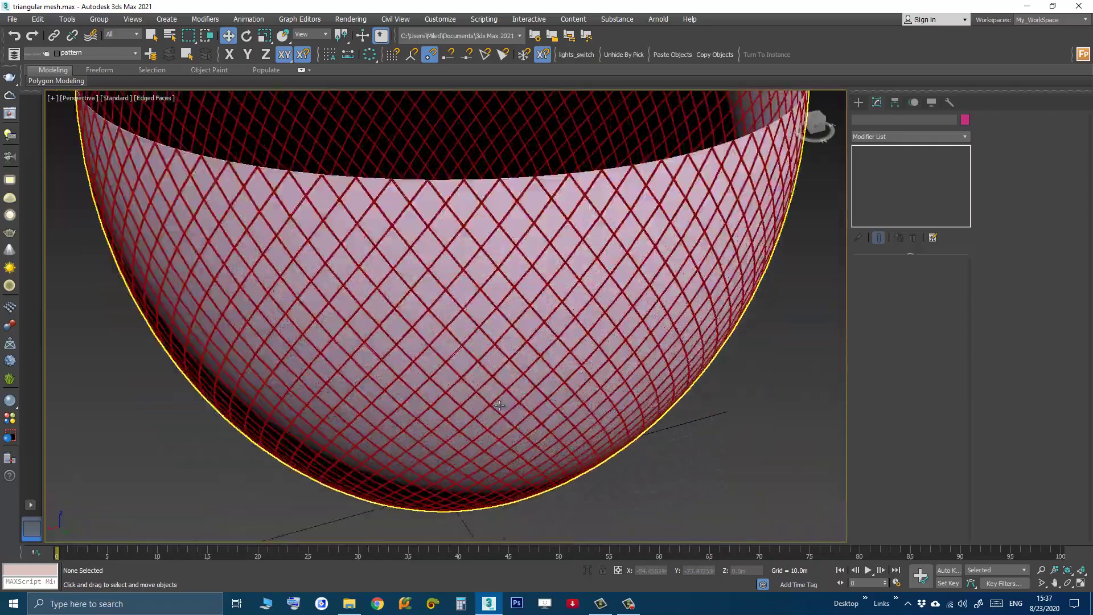
pyautogui.scroll(1, 500, 406)
pyautogui.scroll(-5, 512, 402)
pyautogui.scroll(2, 520, 384)
pyautogui.scroll(2, 488, 356)
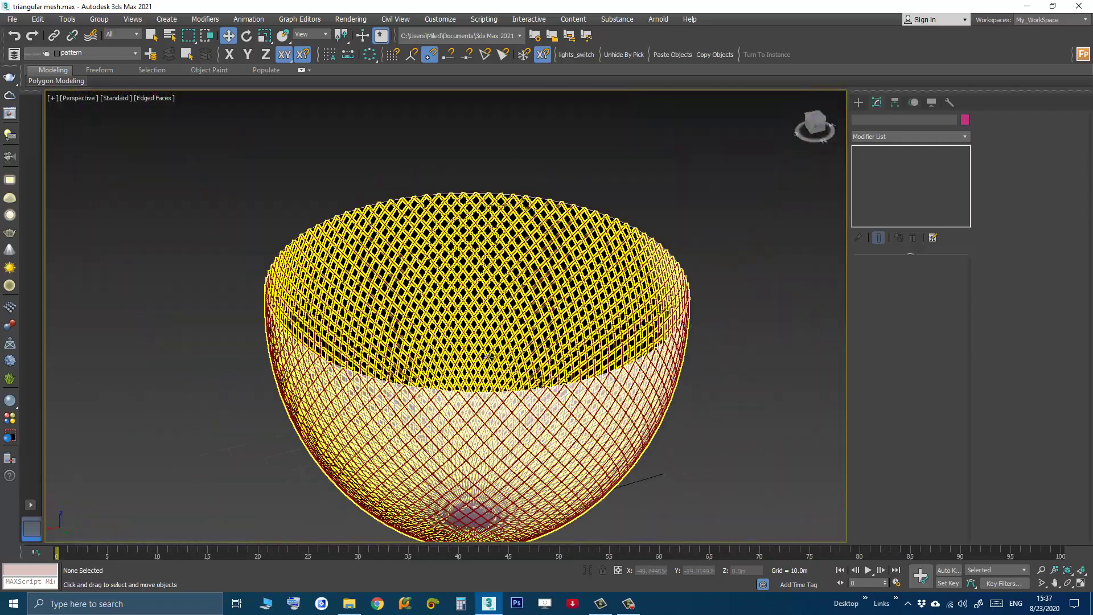
pyautogui.keyDown('alt'); pyautogui.moveTo(489, 357); pyautogui.dragTo(474, 334, button='middle'); pyautogui.keyUp('alt')
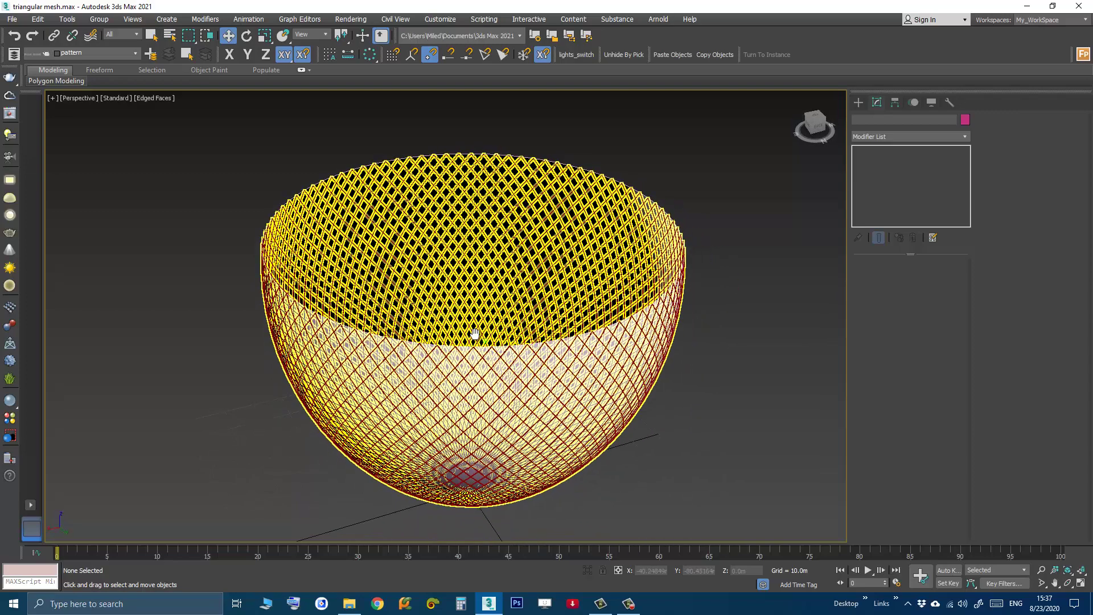
pyautogui.scroll(-3, 474, 334)
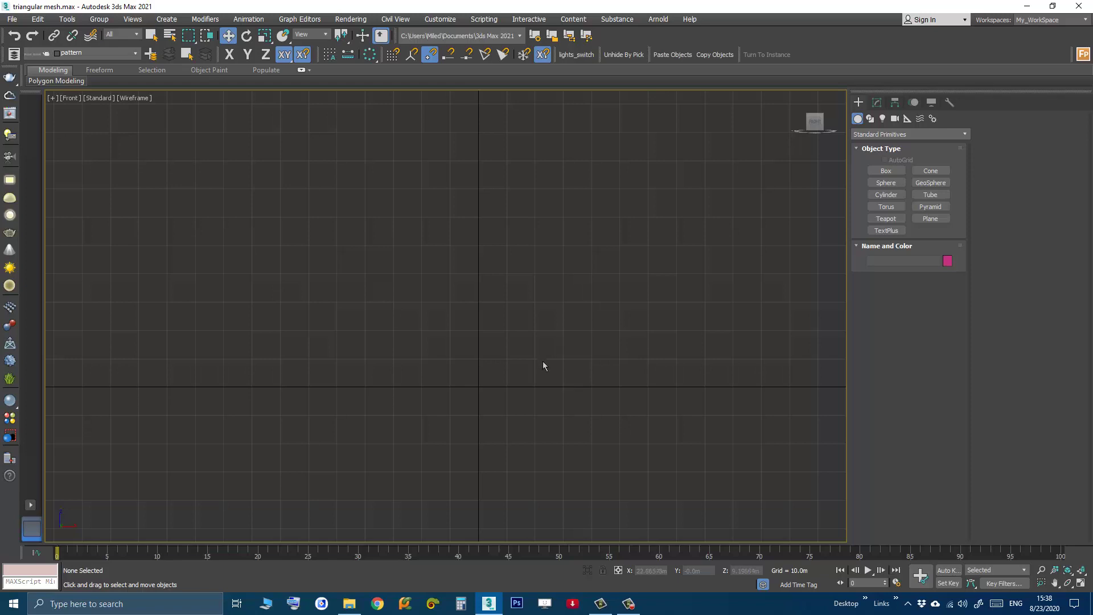
# Step: Draw an arc spline in the Front view, rising from near the origin up and right
pyautogui.click(870, 118)
pyautogui.click(888, 206)
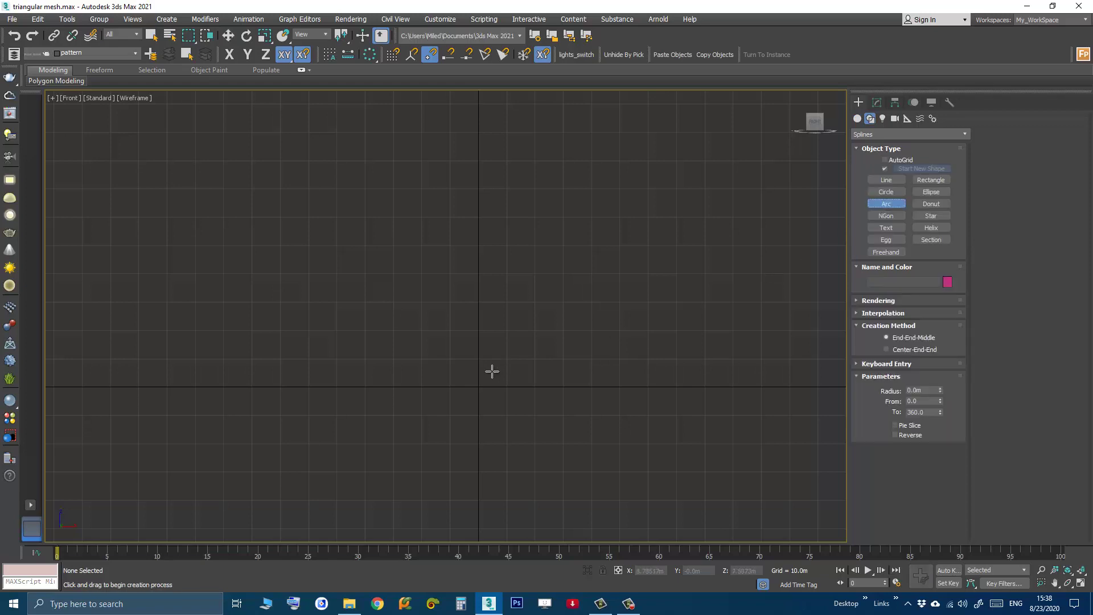
pyautogui.moveTo(492, 380); pyautogui.dragTo(603, 194)
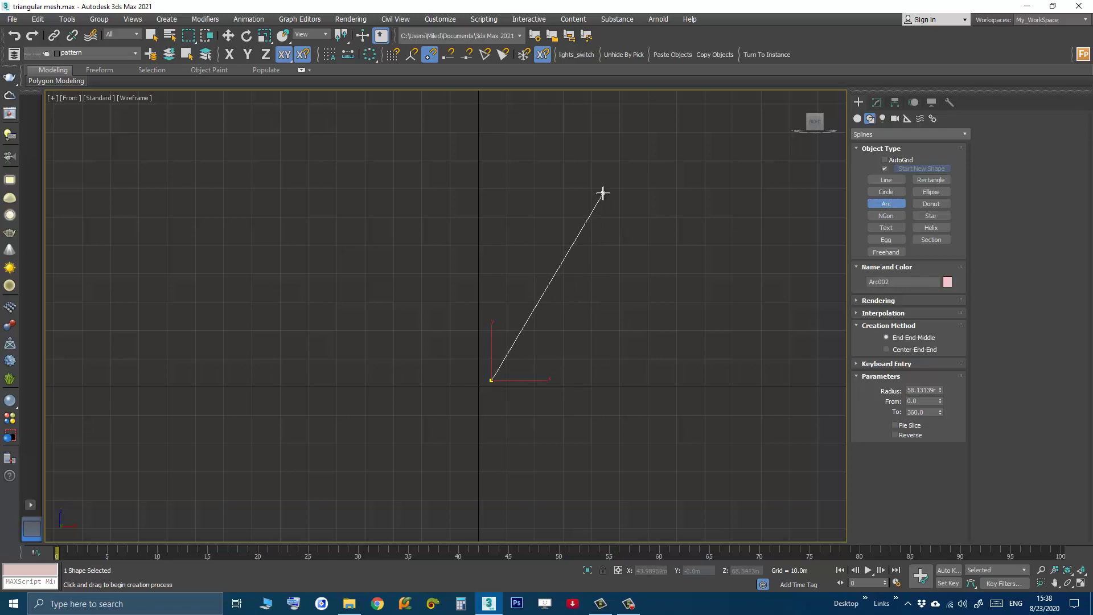
pyautogui.moveTo(603, 194); pyautogui.dragTo(603, 194)
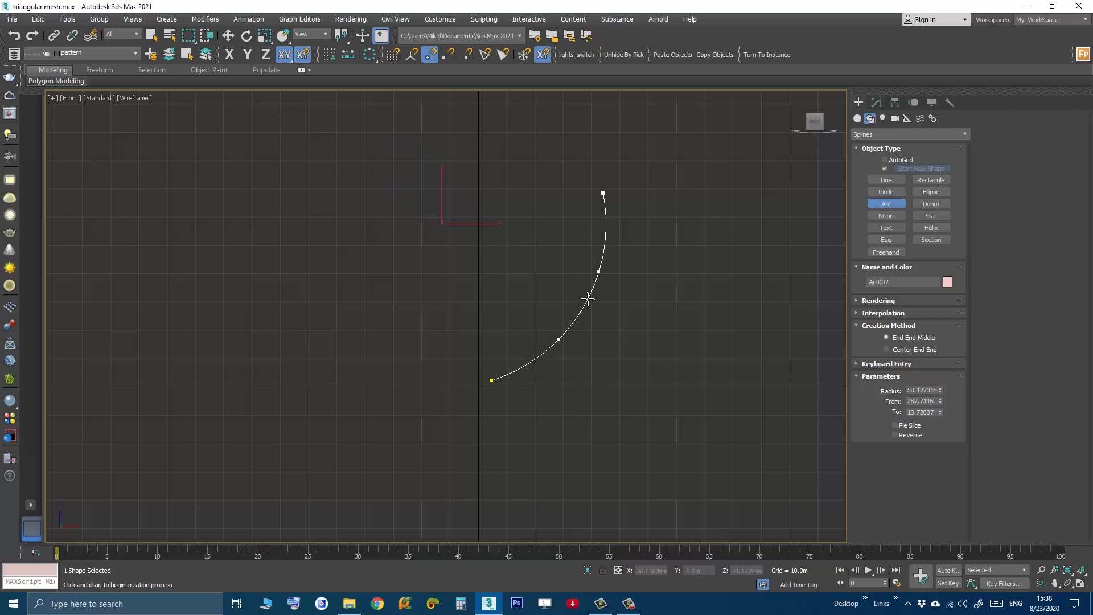
pyautogui.click(589, 299)
pyautogui.press('w')
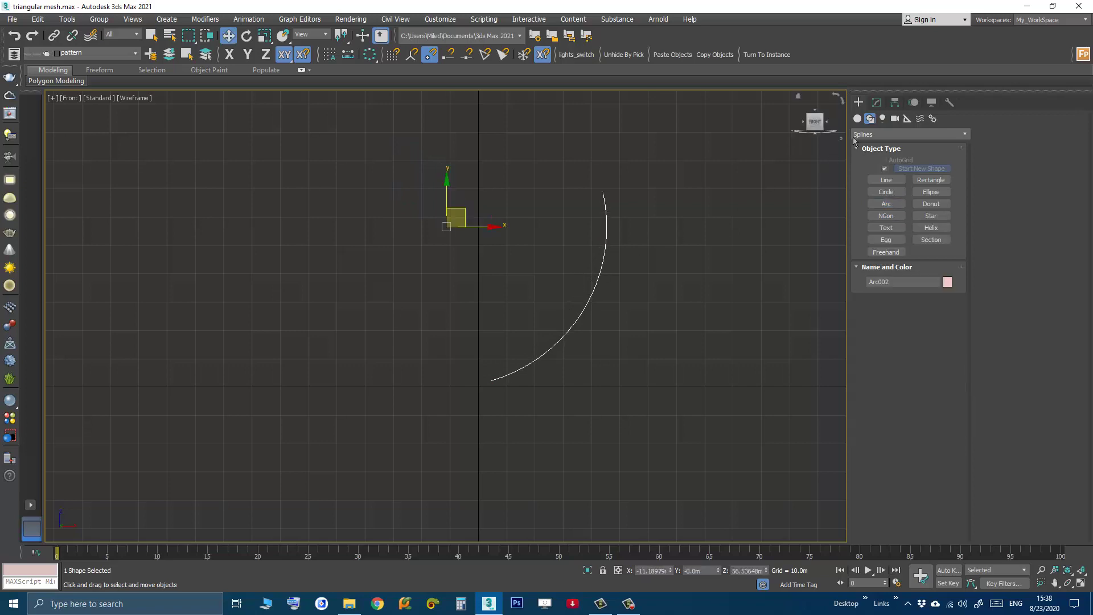
# Step: Add a Lathe modifier to the arc from the Modifier List
pyautogui.click(879, 102)
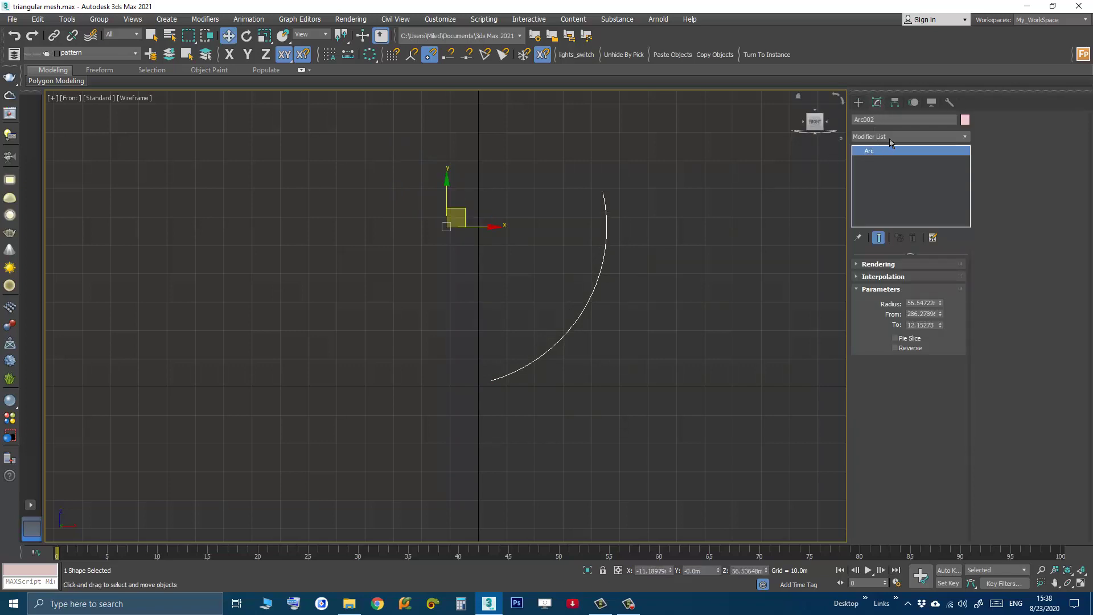
pyautogui.click(891, 137)
pyautogui.press('l')
pyautogui.write('Lathe')
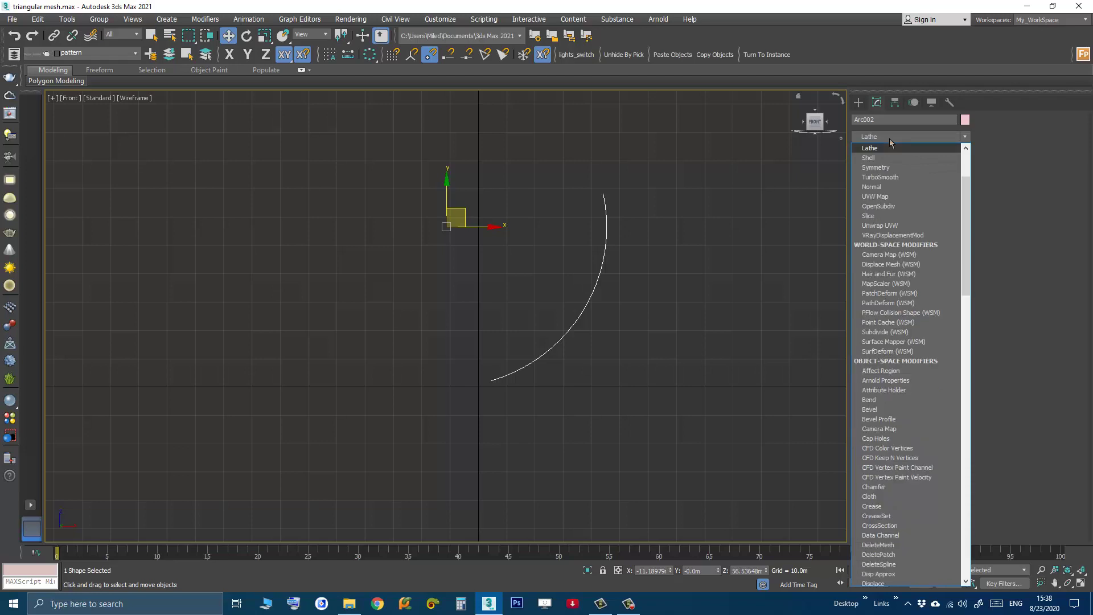
pyautogui.click(888, 151)
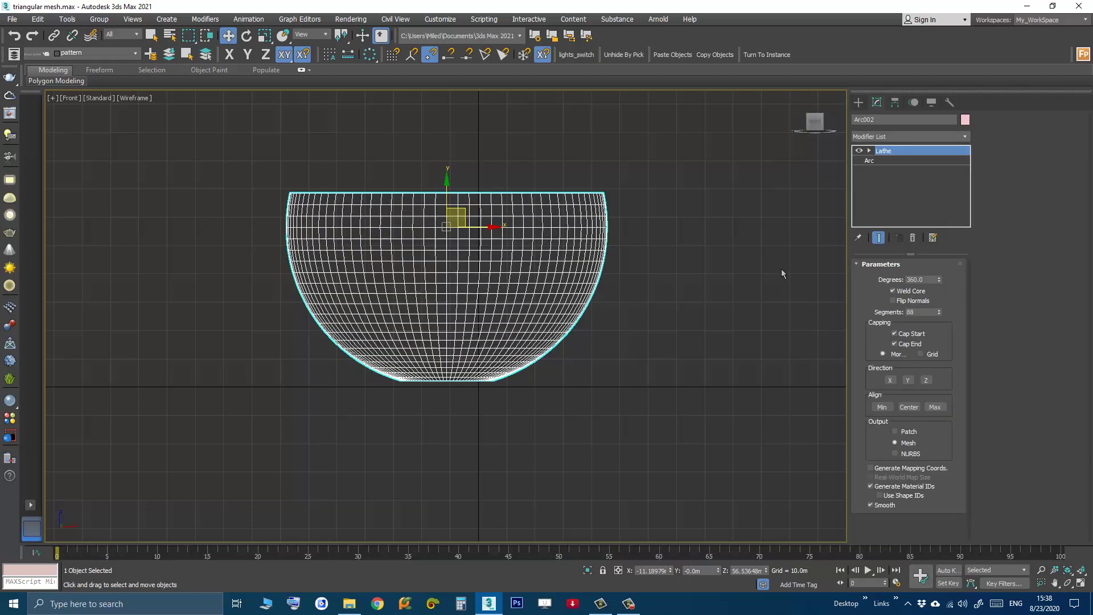
# Step: Compare Lathe Align Min, Center and Max, toggling the lathe display between each
pyautogui.click(888, 408)
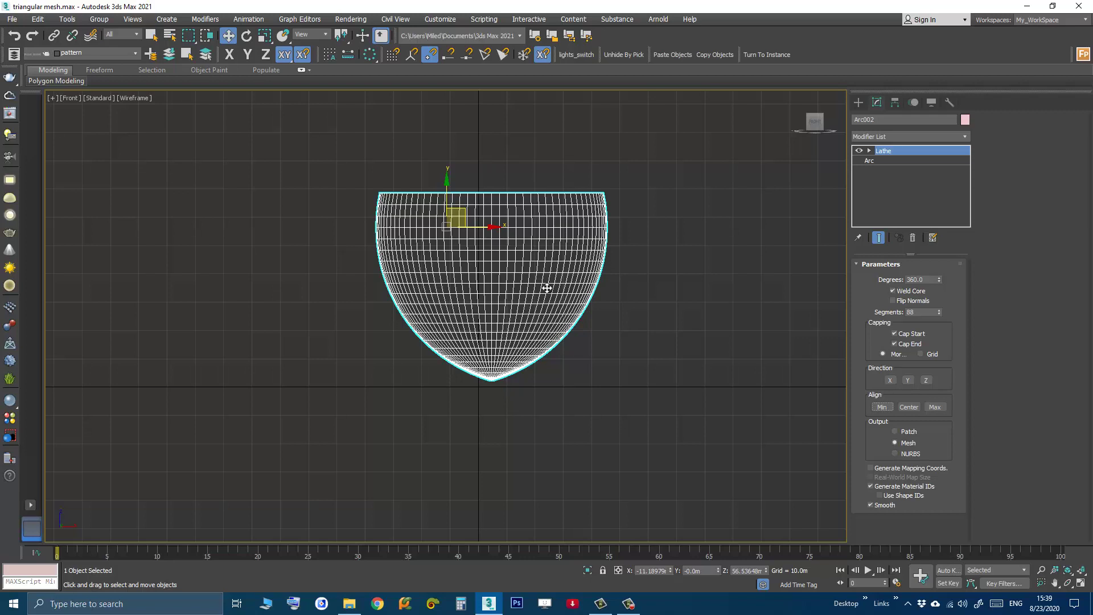
pyautogui.click(859, 152)
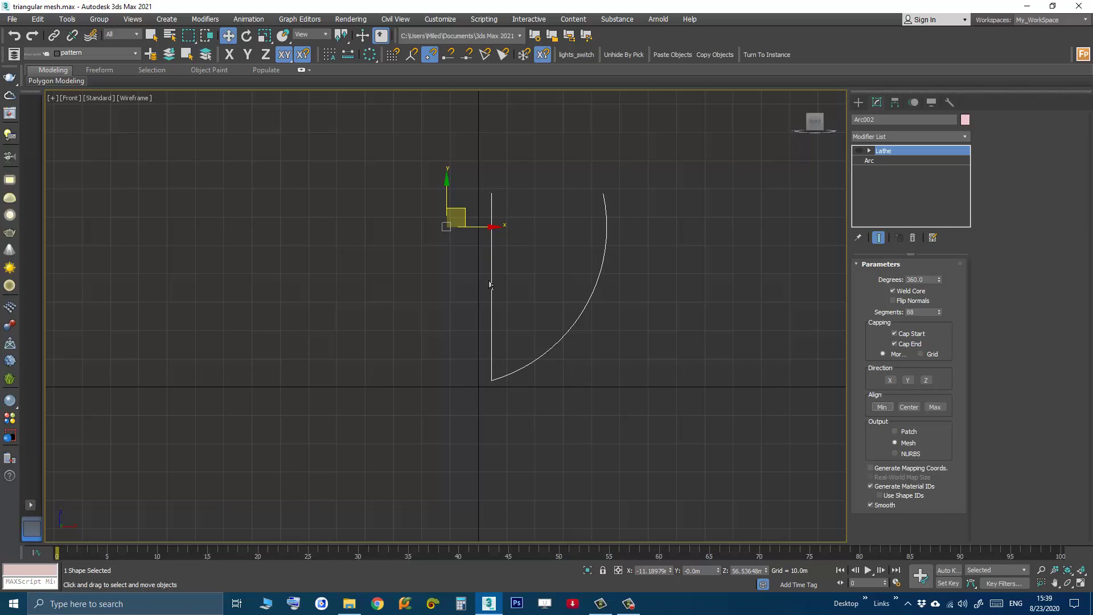
pyautogui.click(907, 408)
pyautogui.click(859, 152)
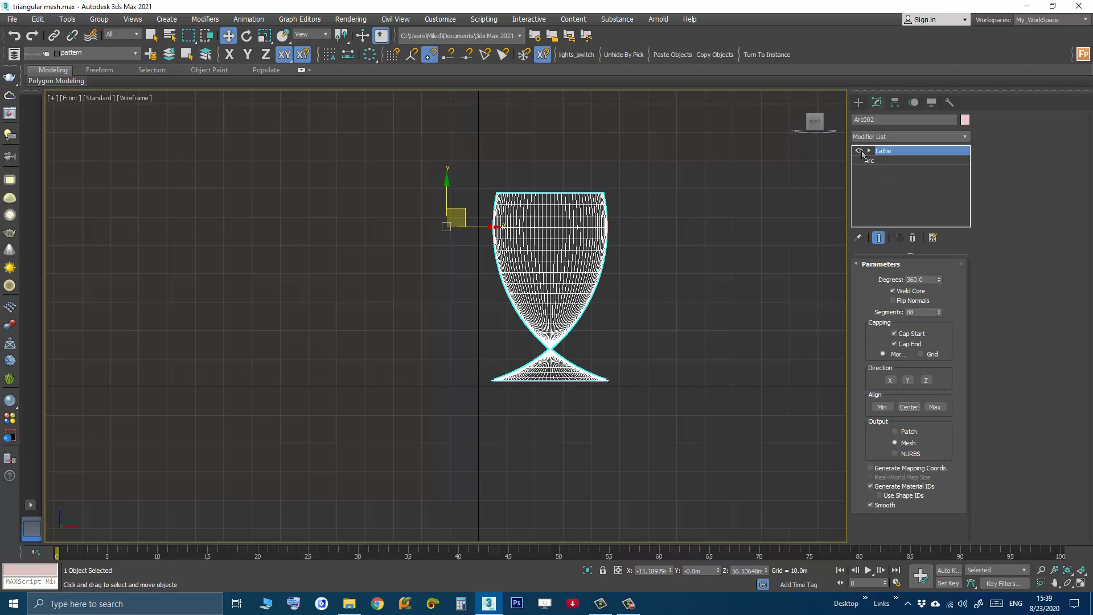
pyautogui.click(859, 152)
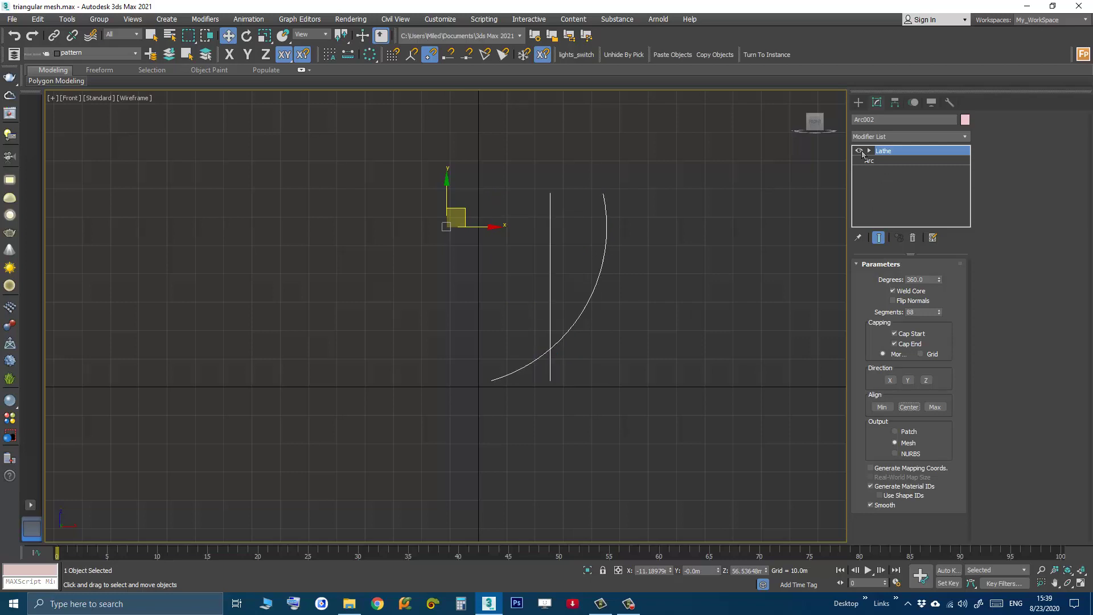
pyautogui.click(936, 407)
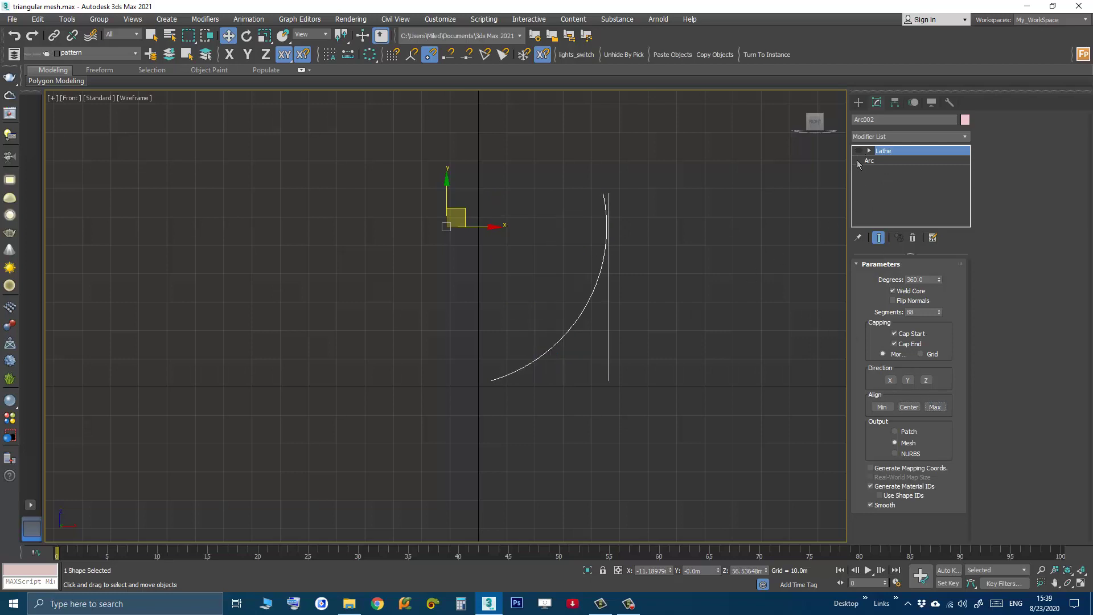
pyautogui.click(860, 152)
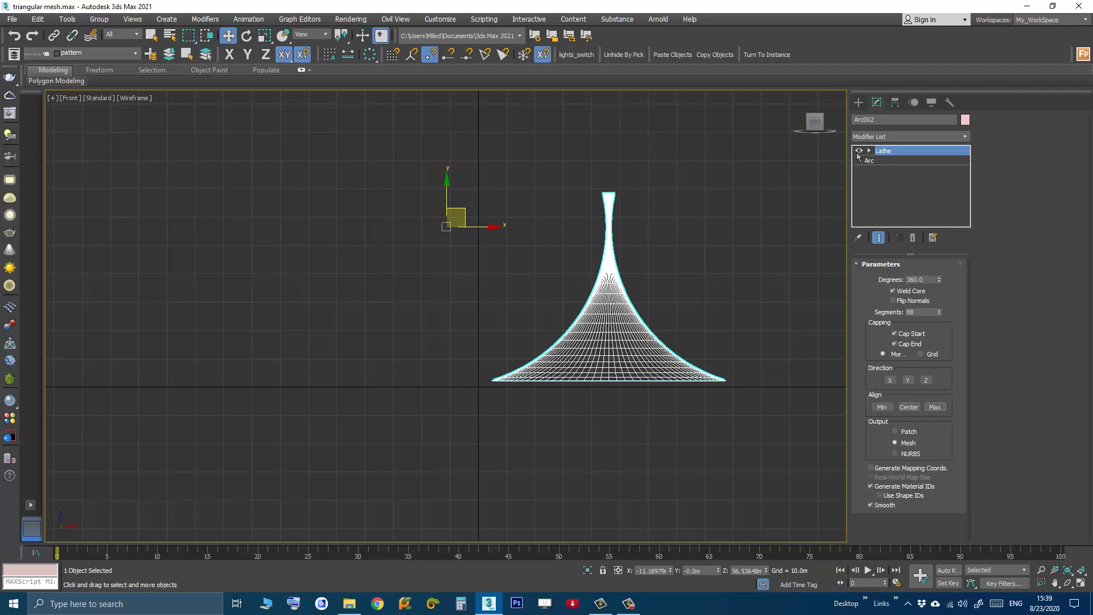
# Step: Align the lathe to Min, move its axis left along X, and view the bowl in Perspective
pyautogui.click(884, 408)
pyautogui.click(870, 151)
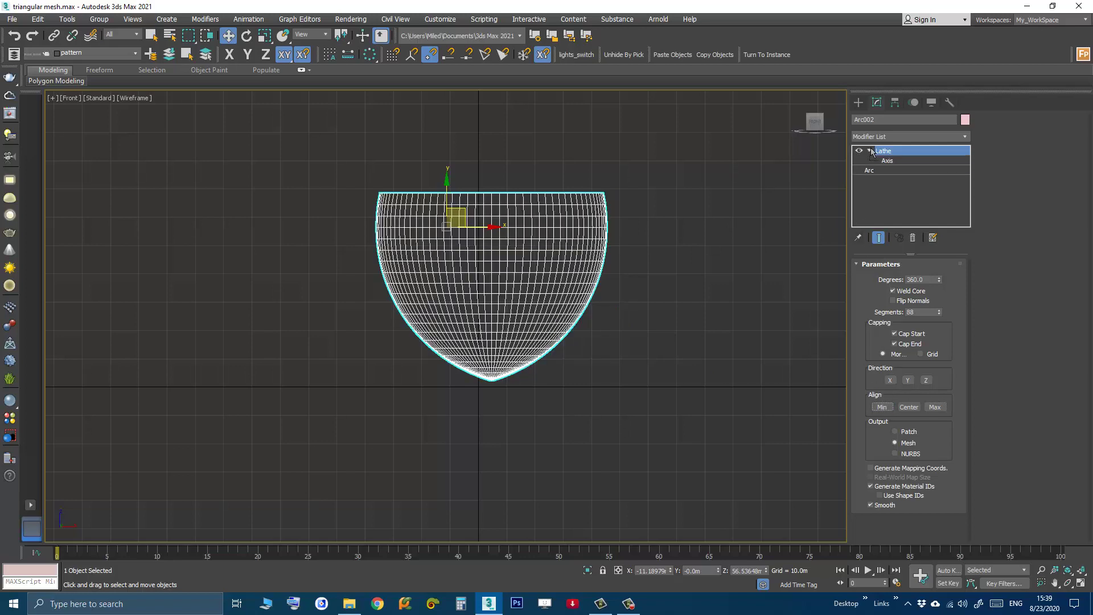
pyautogui.click(896, 162)
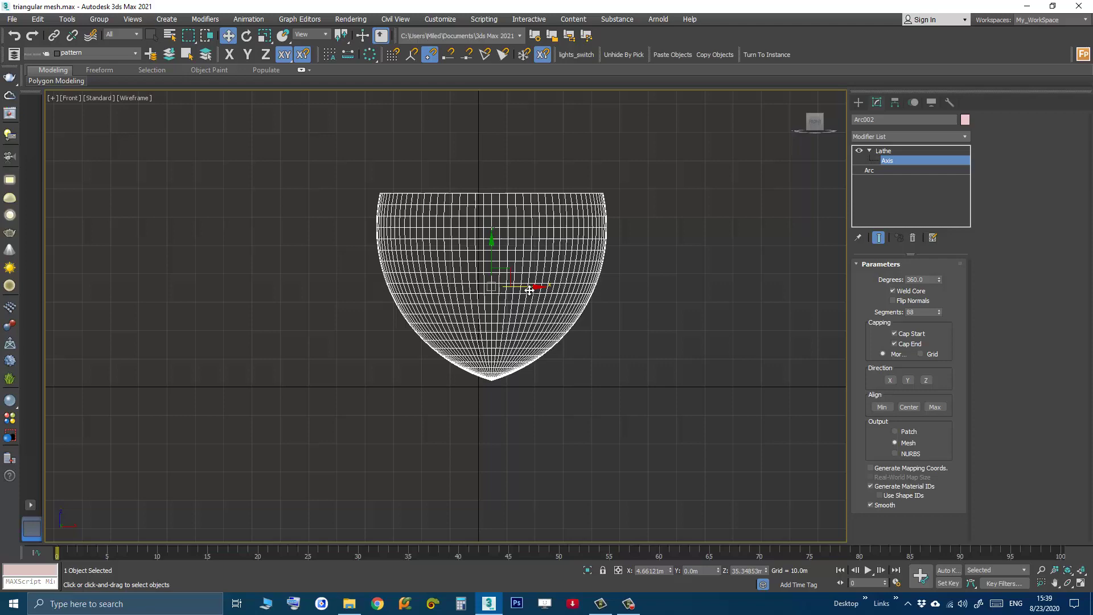
pyautogui.press('F5')
pyautogui.moveTo(532, 299); pyautogui.dragTo(502, 299)
pyautogui.hotkey('alt', 'w')
pyautogui.hotkey('alt', 'w')
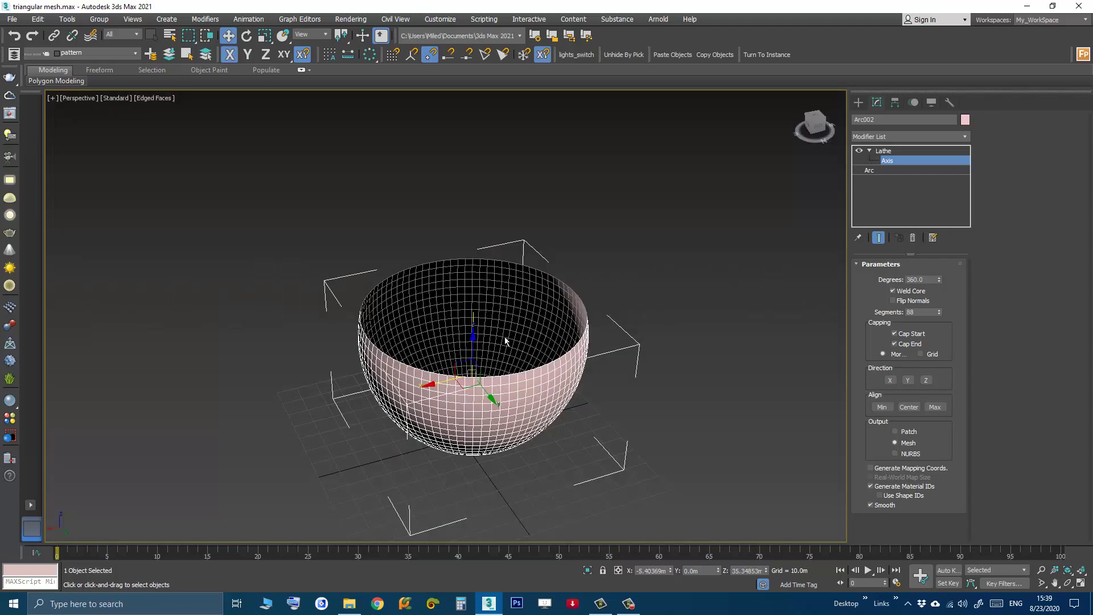
pyautogui.keyDown('alt'); pyautogui.moveTo(483, 442); pyautogui.dragTo(476, 491, button='middle'); pyautogui.keyUp('alt')
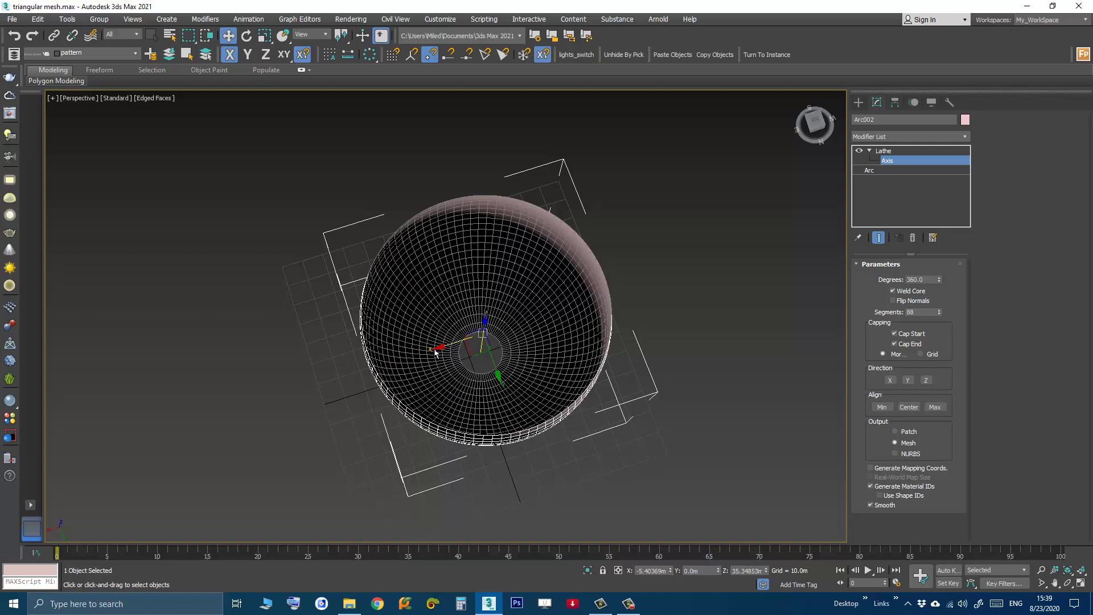
pyautogui.scroll(-3, 451, 346)
pyautogui.scroll(4, 462, 342)
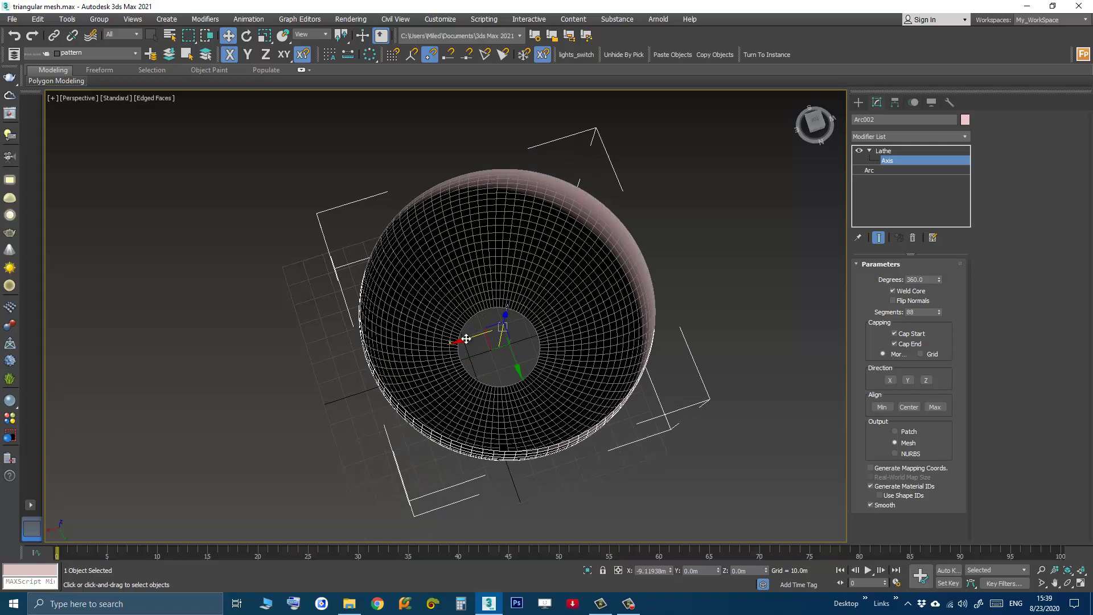
pyautogui.scroll(4, 536, 320)
pyautogui.scroll(-2, 537, 321)
pyautogui.scroll(-3, 519, 319)
pyautogui.moveTo(419, 378)
pyautogui.keyDown('alt'); pyautogui.mouseDown(button='middle')
pyautogui.moveTo(466, 256)
pyautogui.moveTo(572, 414)
pyautogui.mouseUp(button='middle'); pyautogui.keyUp('alt')
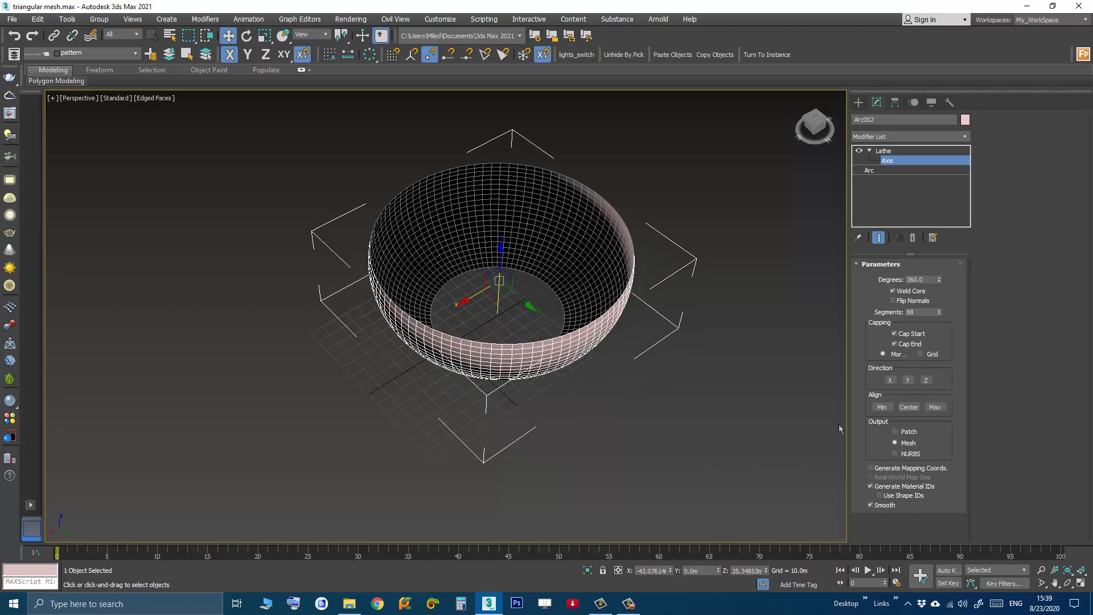
# Step: Realign the lathe axis to close the bowl's bottom, toggling the lathe display to check
pyautogui.click(878, 407)
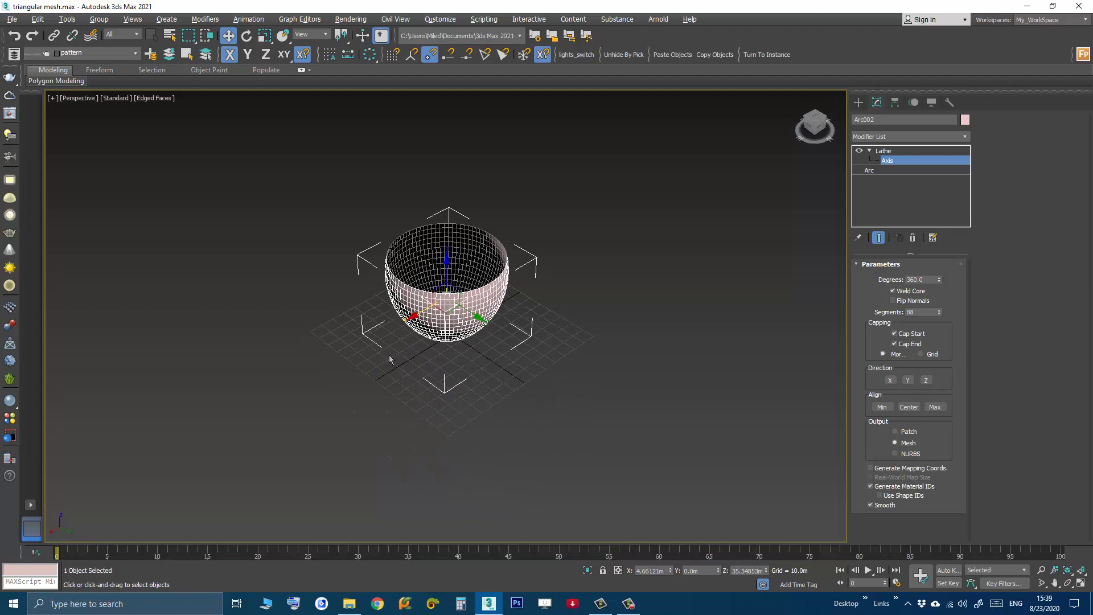
pyautogui.scroll(6, 389, 355)
pyautogui.moveTo(471, 361)
pyautogui.mouseDown(button='middle')
pyautogui.moveTo(493, 380)
pyautogui.moveTo(509, 358)
pyautogui.mouseUp(button='middle')
pyautogui.scroll(4, 509, 359)
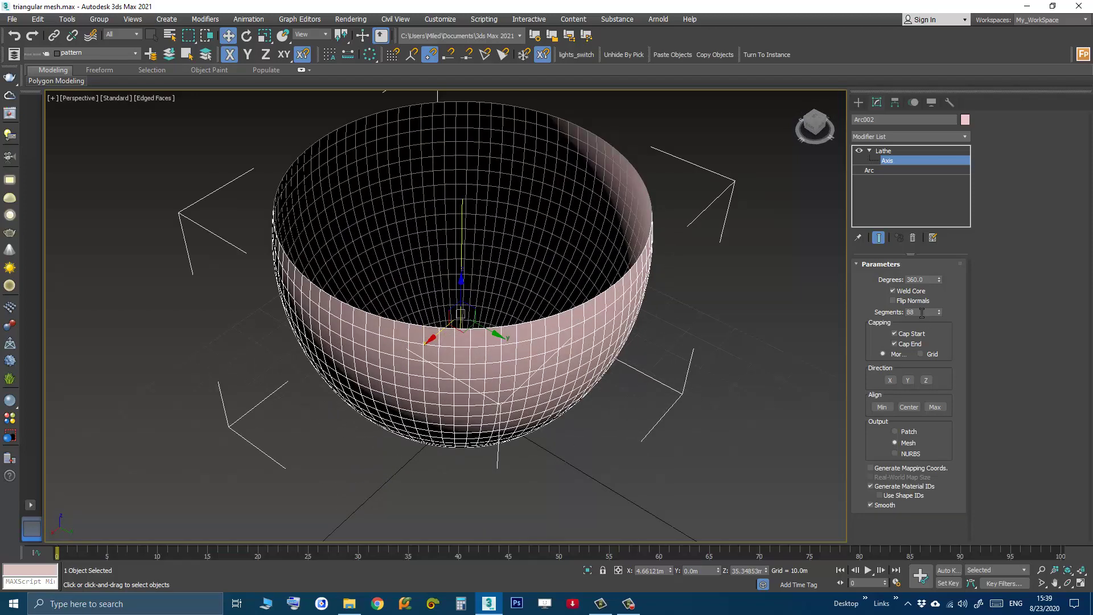
pyautogui.scroll(-2, 542, 396)
pyautogui.scroll(-2, 539, 402)
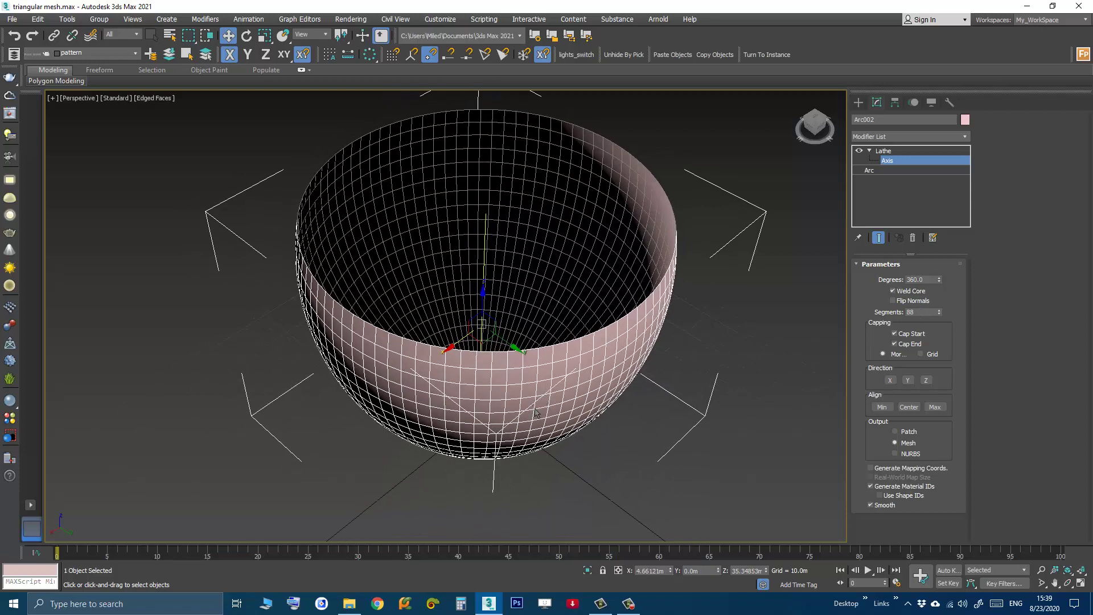
pyautogui.scroll(-2, 539, 403)
pyautogui.click(860, 152)
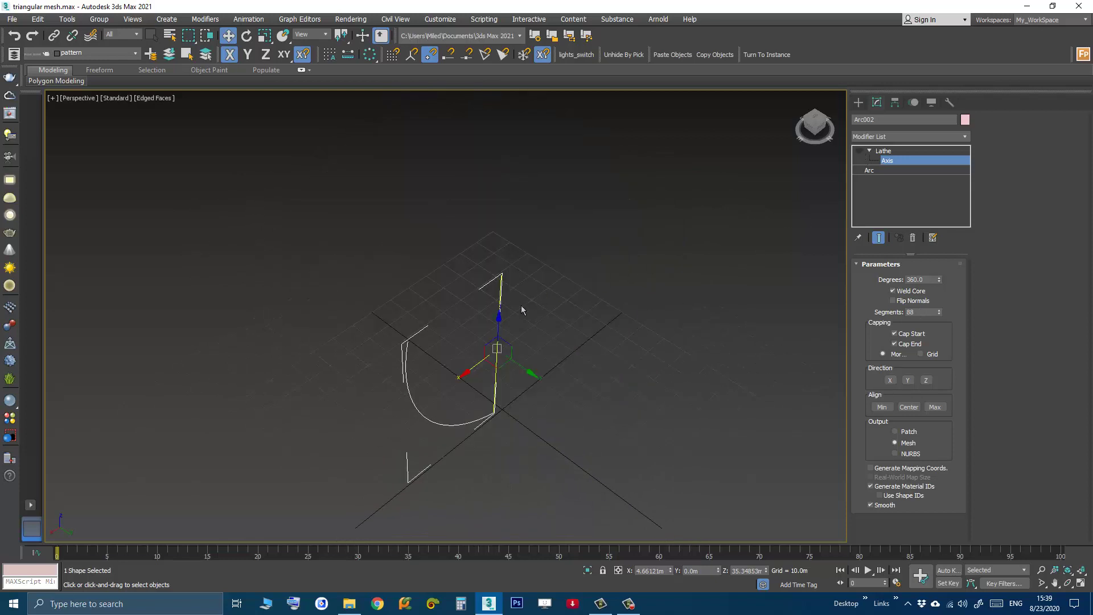
pyautogui.keyDown('alt'); pyautogui.moveTo(491, 355); pyautogui.dragTo(463, 405, button='middle'); pyautogui.keyUp('alt')
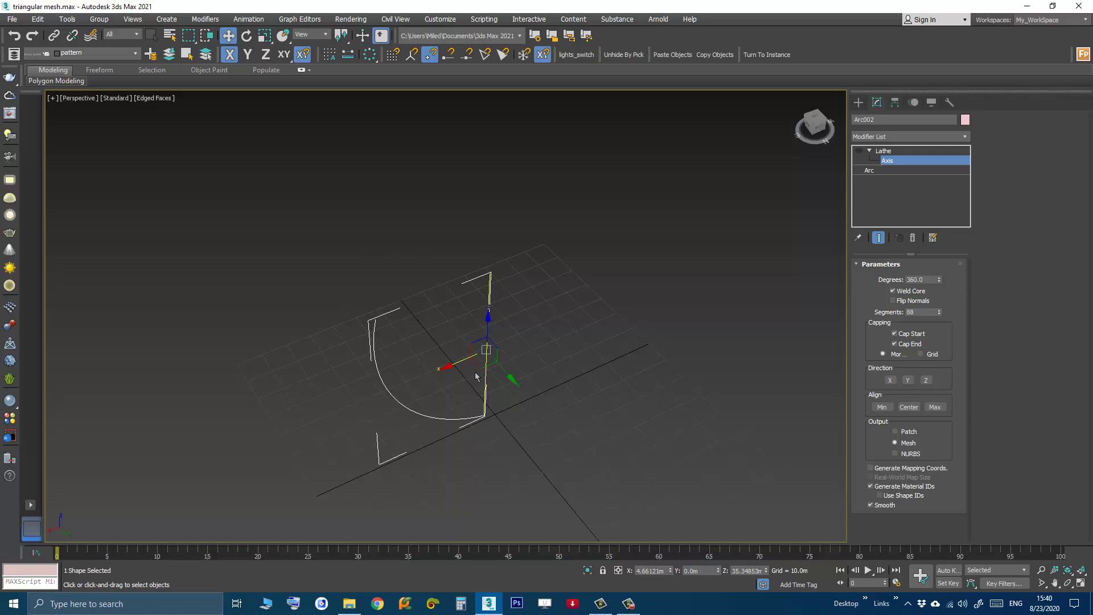
pyautogui.keyDown('alt'); pyautogui.moveTo(477, 376); pyautogui.dragTo(501, 385, button='middle'); pyautogui.keyUp('alt')
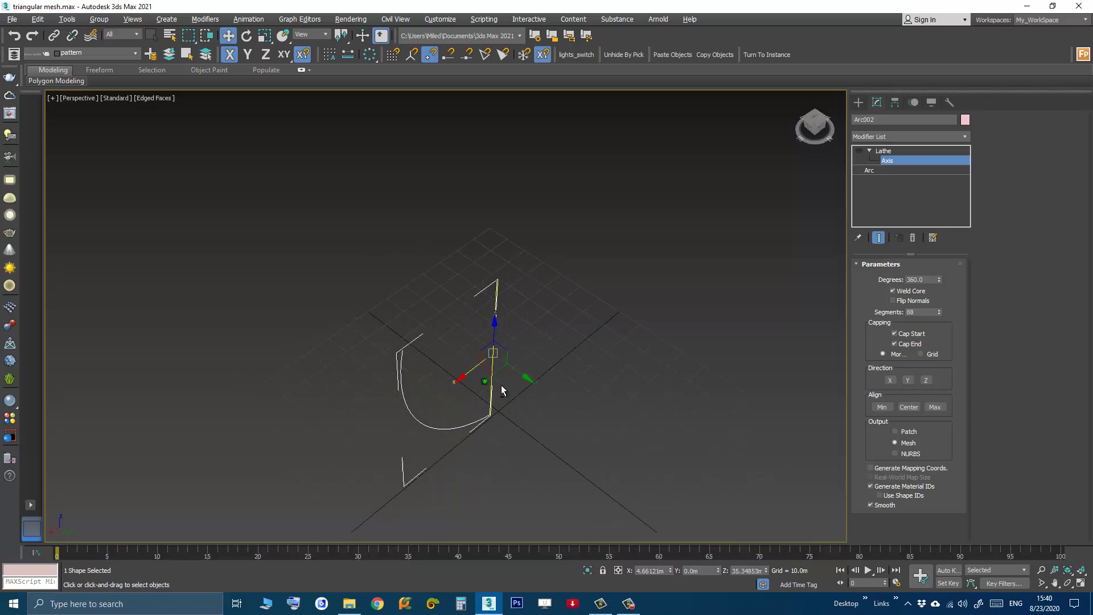
pyautogui.click(859, 152)
# Step: Set the Lathe Segments to 64
pyautogui.doubleClick(910, 312)
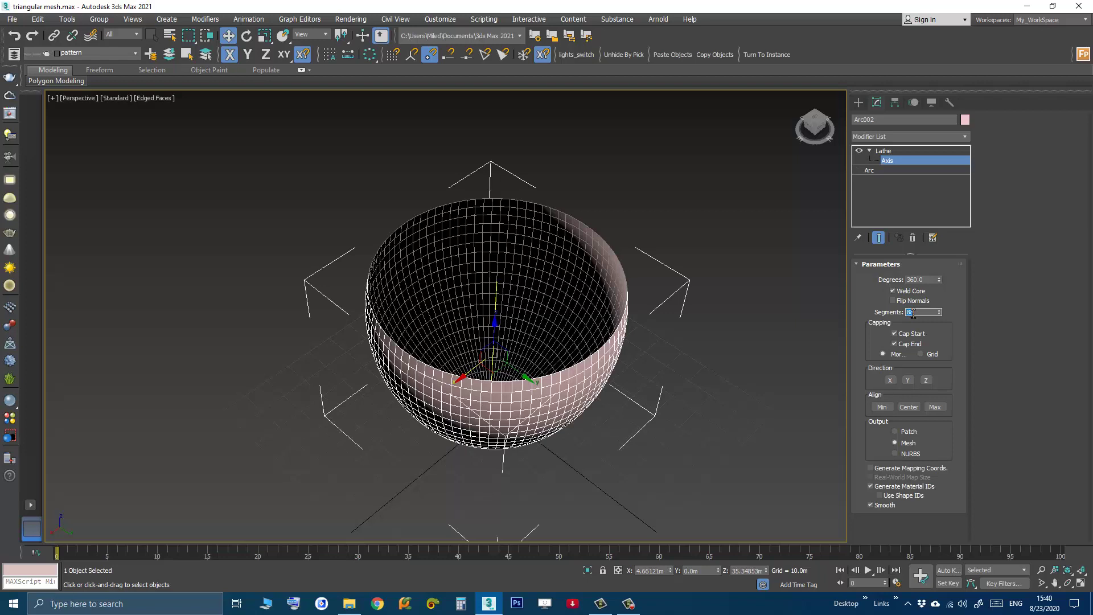
pyautogui.write('38')
pyautogui.keyDown('alt'); pyautogui.moveTo(585, 363); pyautogui.dragTo(519, 376, button='middle'); pyautogui.keyUp('alt')
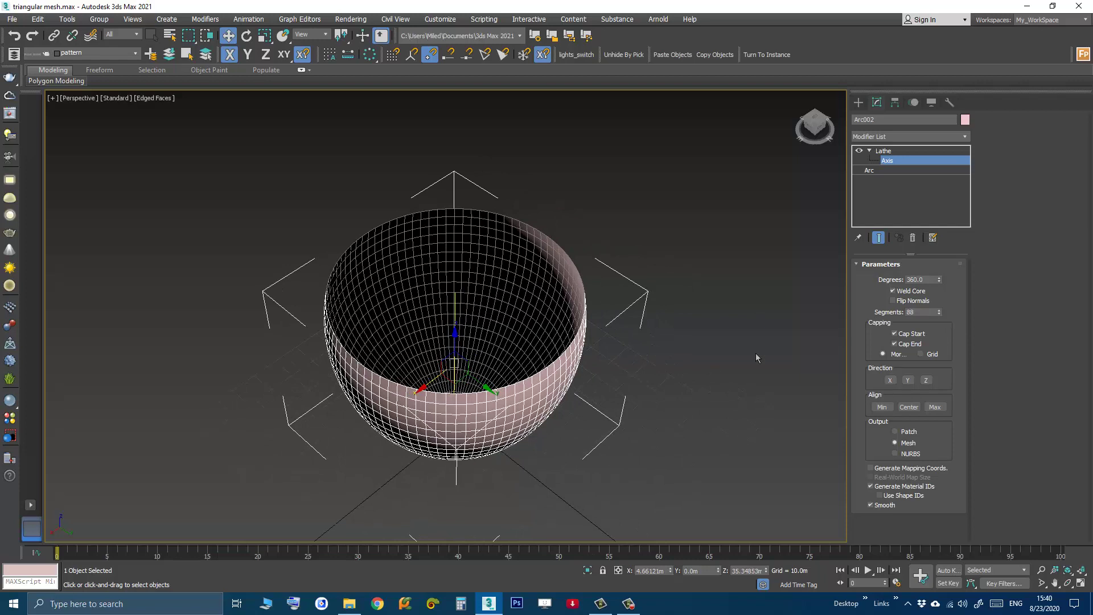
pyautogui.doubleClick(929, 313)
pyautogui.write('38')
pyautogui.press('Return')
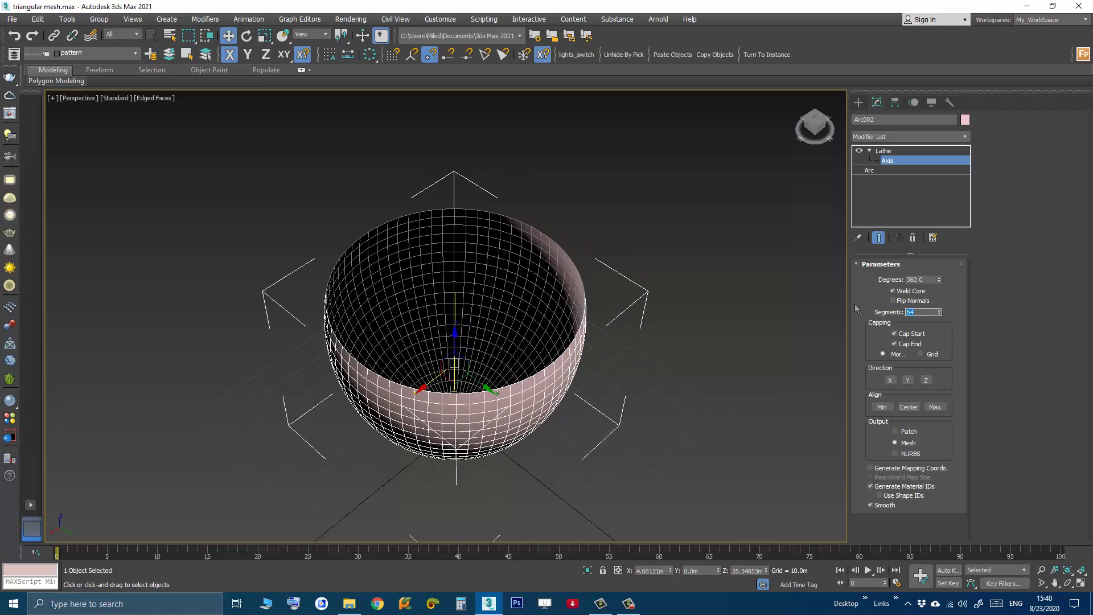
# Step: Inspect the 64-segment bowl from above and below, deselecting and reselecting it
pyautogui.moveTo(498, 391)
pyautogui.keyDown('alt'); pyautogui.mouseDown(button='middle')
pyautogui.moveTo(498, 323)
pyautogui.moveTo(524, 356)
pyautogui.mouseUp(button='middle'); pyautogui.keyUp('alt')
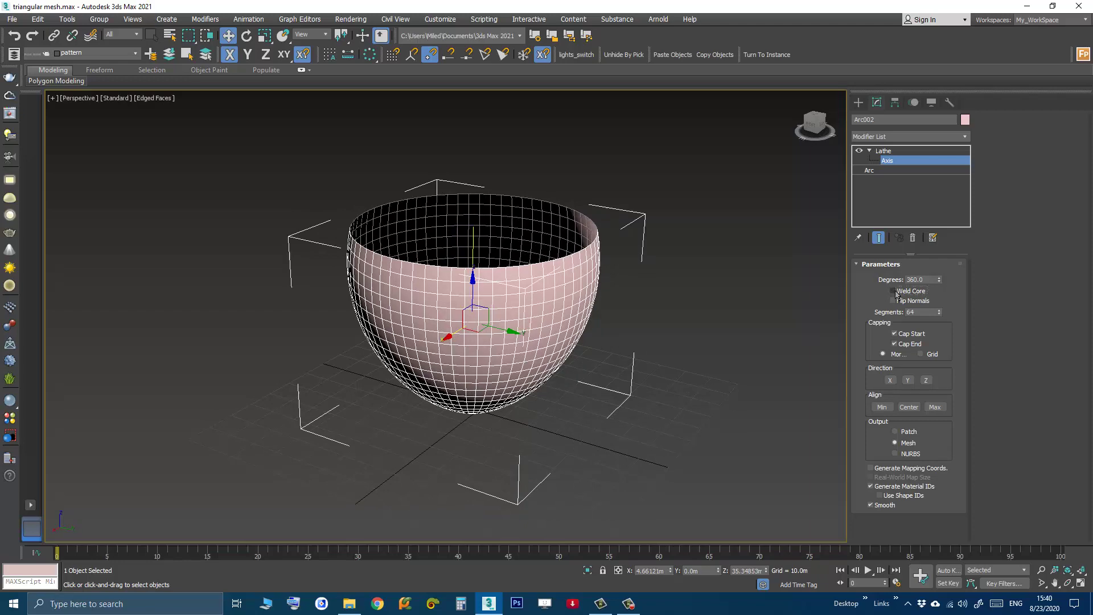
pyautogui.keyDown('alt'); pyautogui.moveTo(513, 380); pyautogui.dragTo(507, 199, button='middle'); pyautogui.keyUp('alt')
pyautogui.scroll(3, 488, 466)
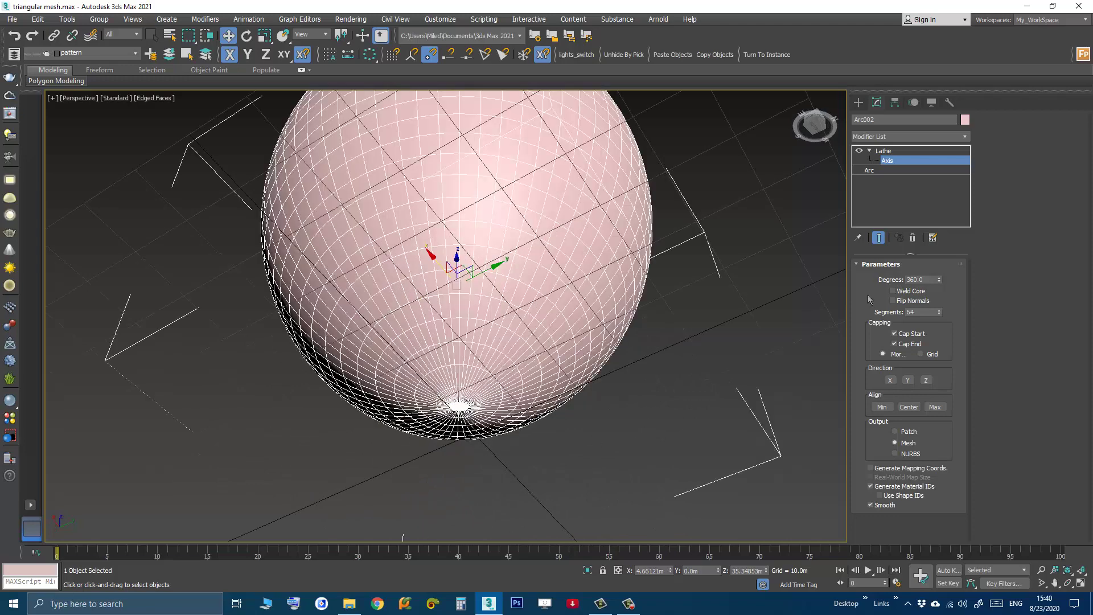
pyautogui.click(923, 151)
pyautogui.click(712, 360)
pyautogui.scroll(2, 459, 403)
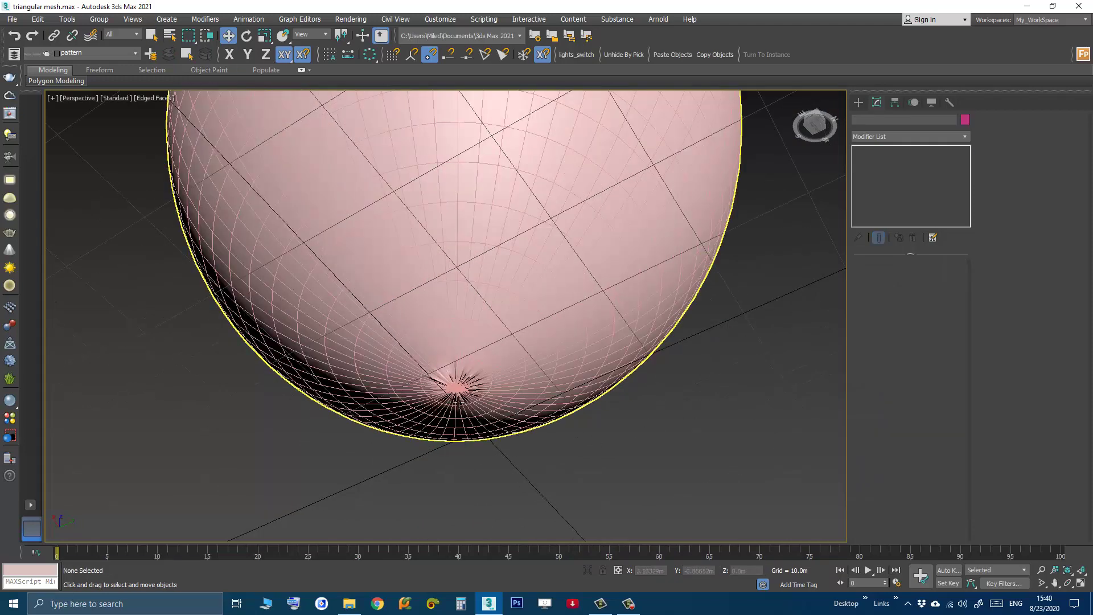
pyautogui.scroll(2, 459, 404)
pyautogui.scroll(-3, 442, 368)
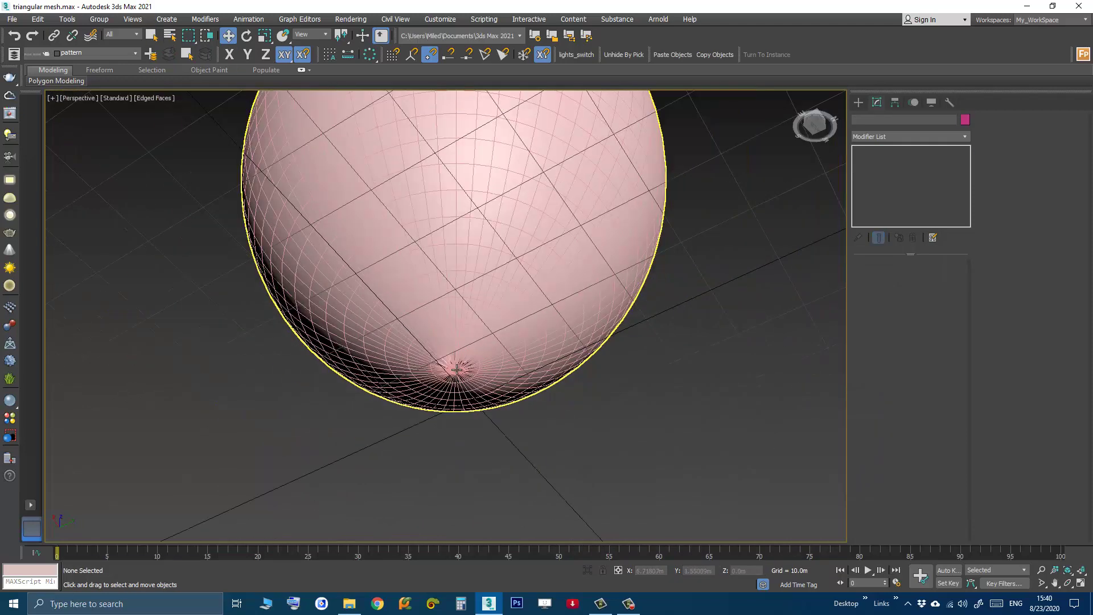
pyautogui.keyDown('alt'); pyautogui.moveTo(458, 296); pyautogui.dragTo(483, 453, button='middle'); pyautogui.keyUp('alt')
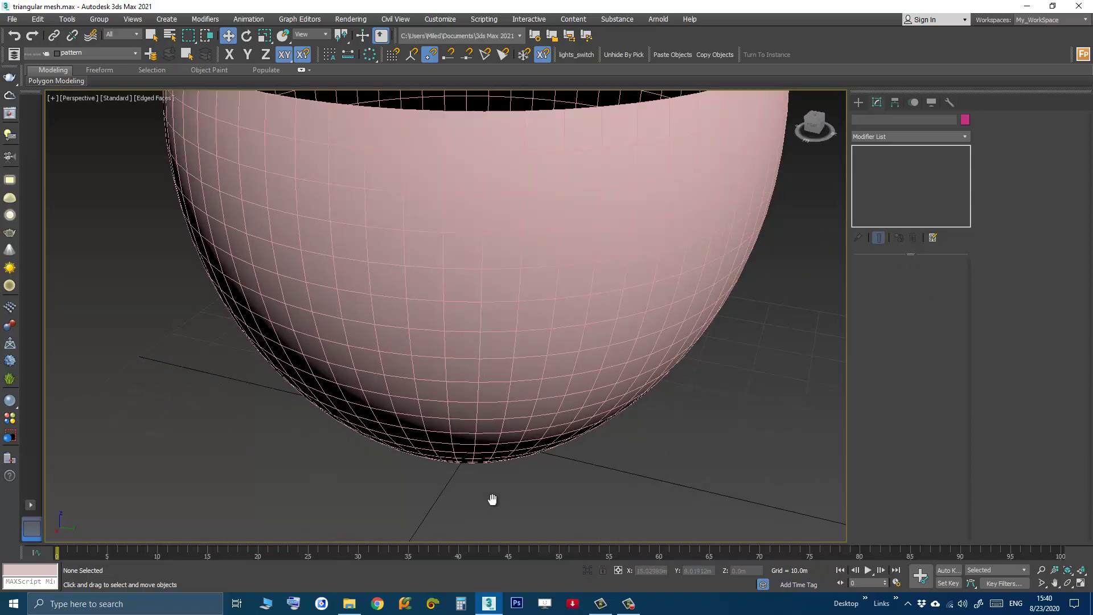
pyautogui.click(484, 405)
pyautogui.keyDown('alt'); pyautogui.moveTo(487, 380); pyautogui.dragTo(488, 407, button='middle'); pyautogui.keyUp('alt')
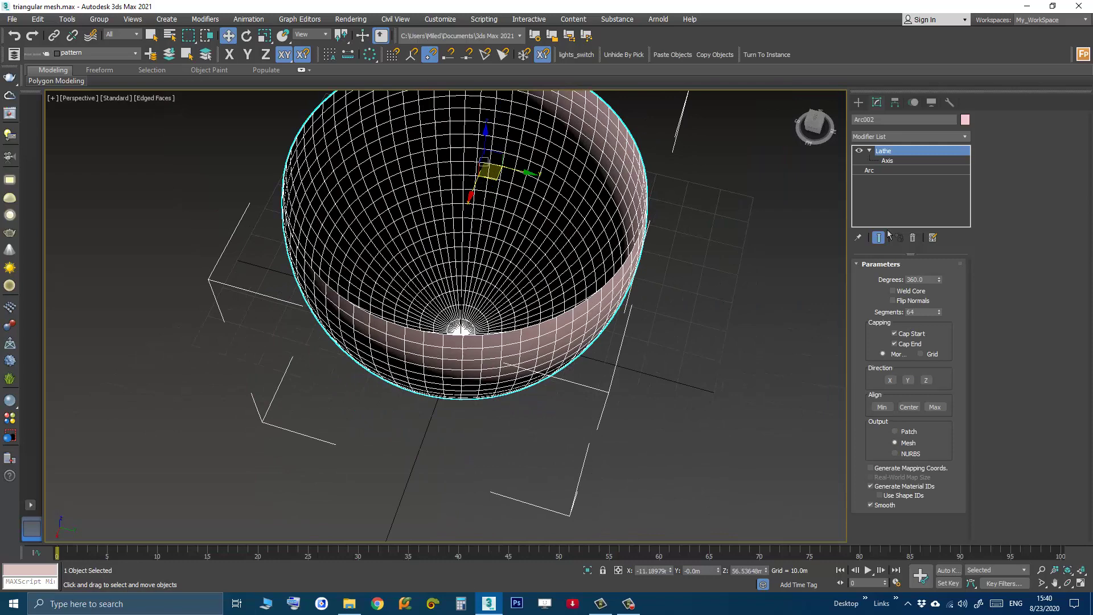
pyautogui.keyDown('alt'); pyautogui.moveTo(463, 337); pyautogui.dragTo(459, 291, button='middle'); pyautogui.keyUp('alt')
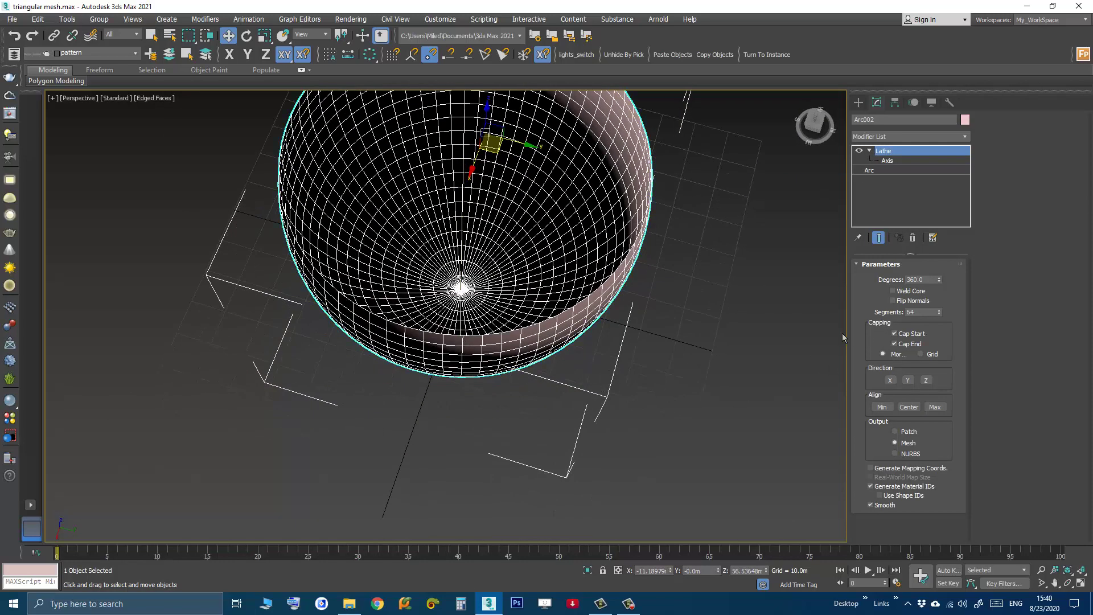
pyautogui.moveTo(842, 333)
pyautogui.keyDown('alt'); pyautogui.mouseDown(button='middle')
pyautogui.moveTo(481, 465)
pyautogui.moveTo(477, 526)
pyautogui.mouseUp(button='middle'); pyautogui.keyUp('alt')
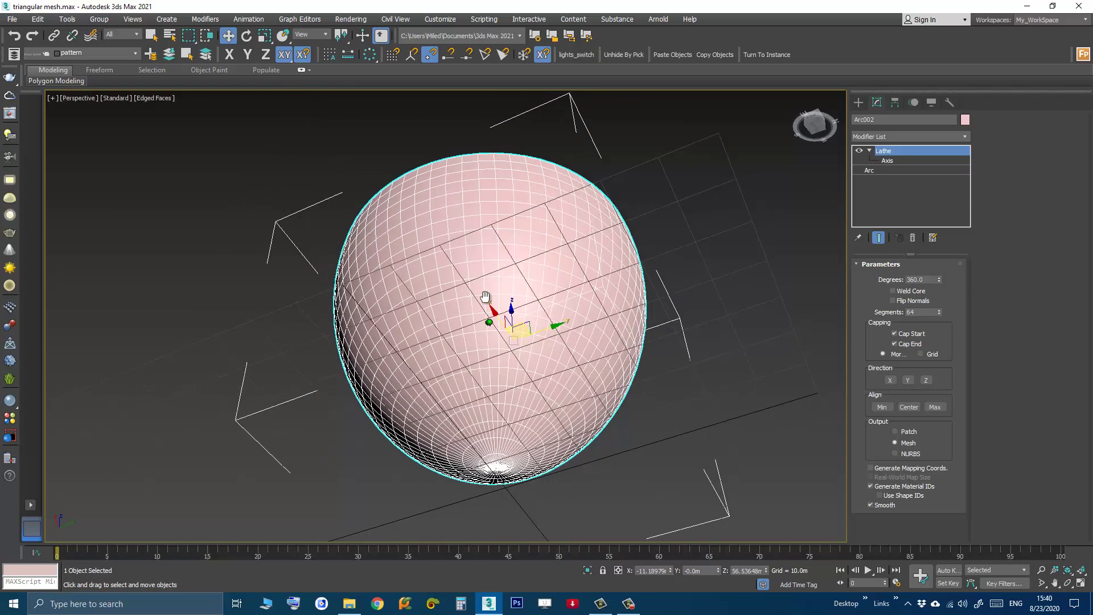
pyautogui.scroll(5, 476, 526)
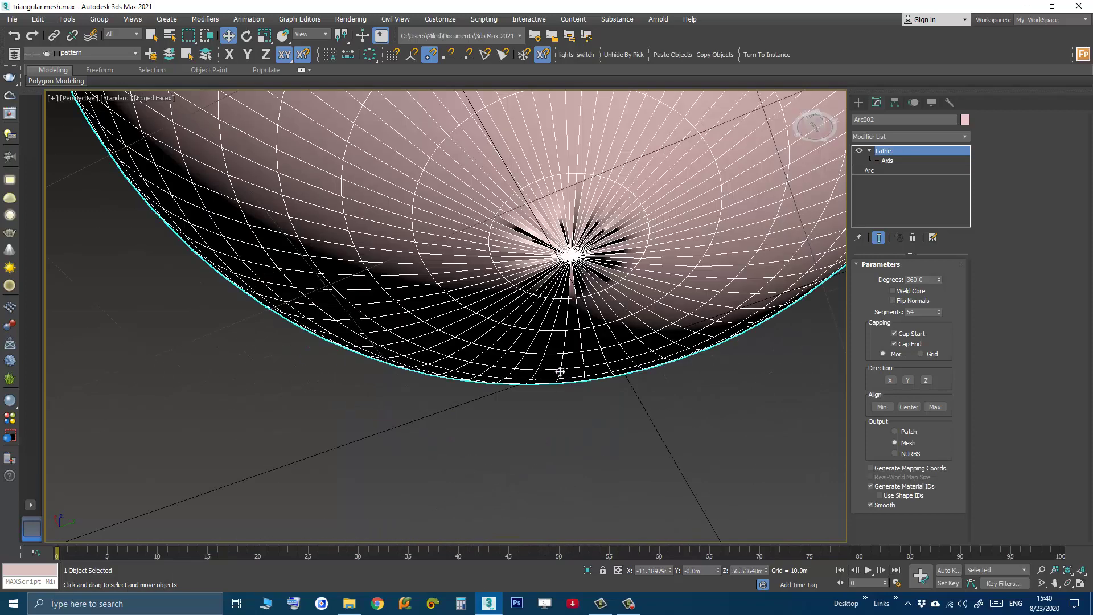
# Step: Enable Weld Core to remove the bottom-pole artifacts and check the bowl
pyautogui.click(895, 291)
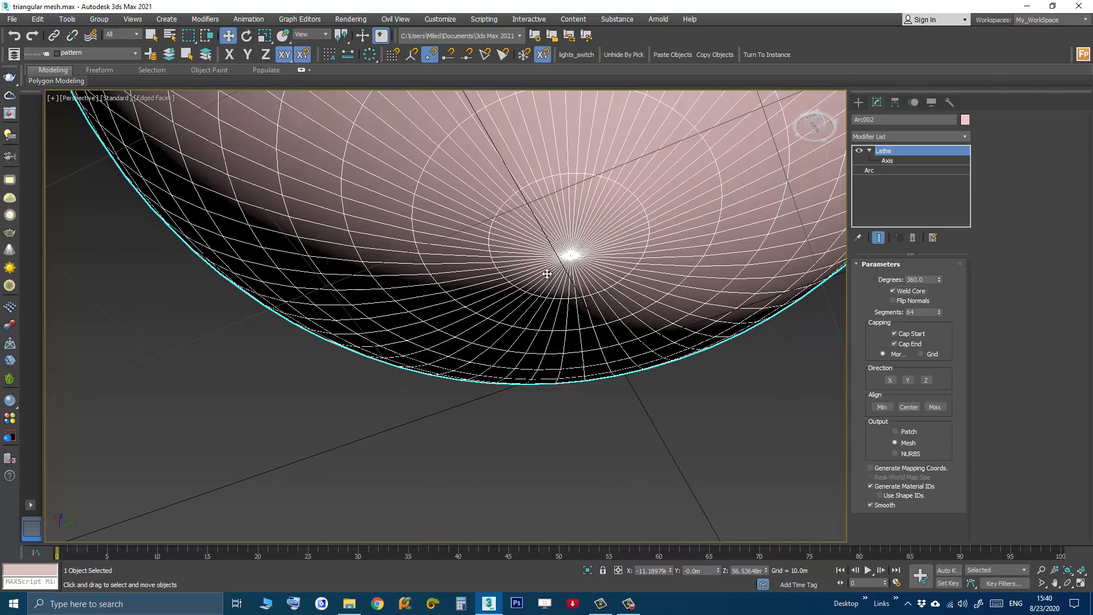
pyautogui.scroll(-3, 564, 257)
pyautogui.scroll(-2, 557, 257)
pyautogui.moveTo(553, 226)
pyautogui.keyDown('alt'); pyautogui.mouseDown(button='middle')
pyautogui.moveTo(515, 481)
pyautogui.moveTo(495, 373)
pyautogui.moveTo(508, 390)
pyautogui.mouseUp(button='middle'); pyautogui.keyUp('alt')
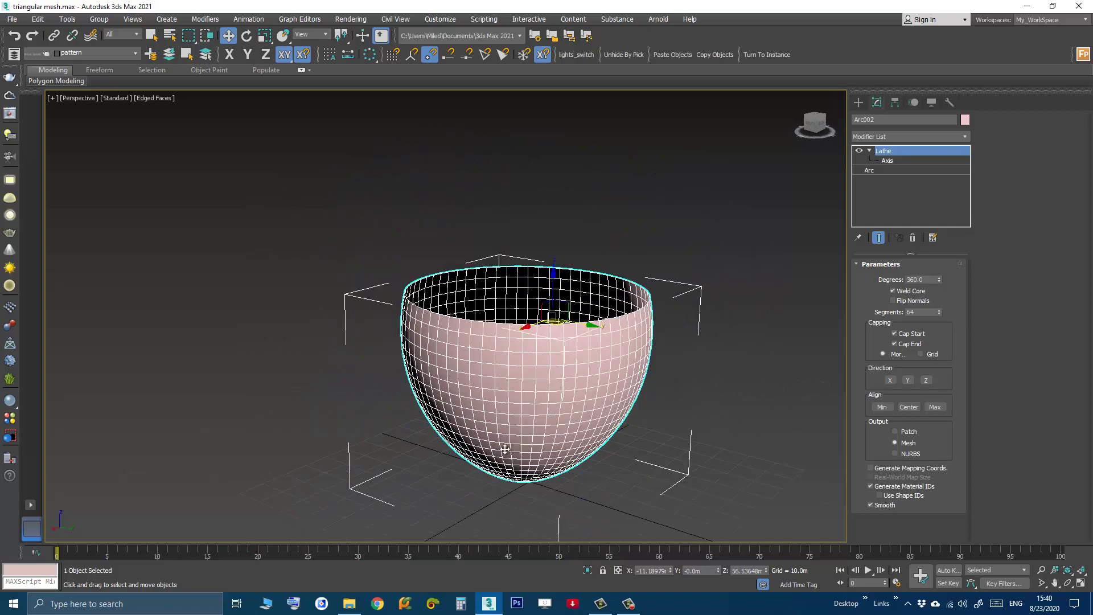
pyautogui.keyDown('alt'); pyautogui.moveTo(506, 449); pyautogui.dragTo(451, 380, button='middle'); pyautogui.keyUp('alt')
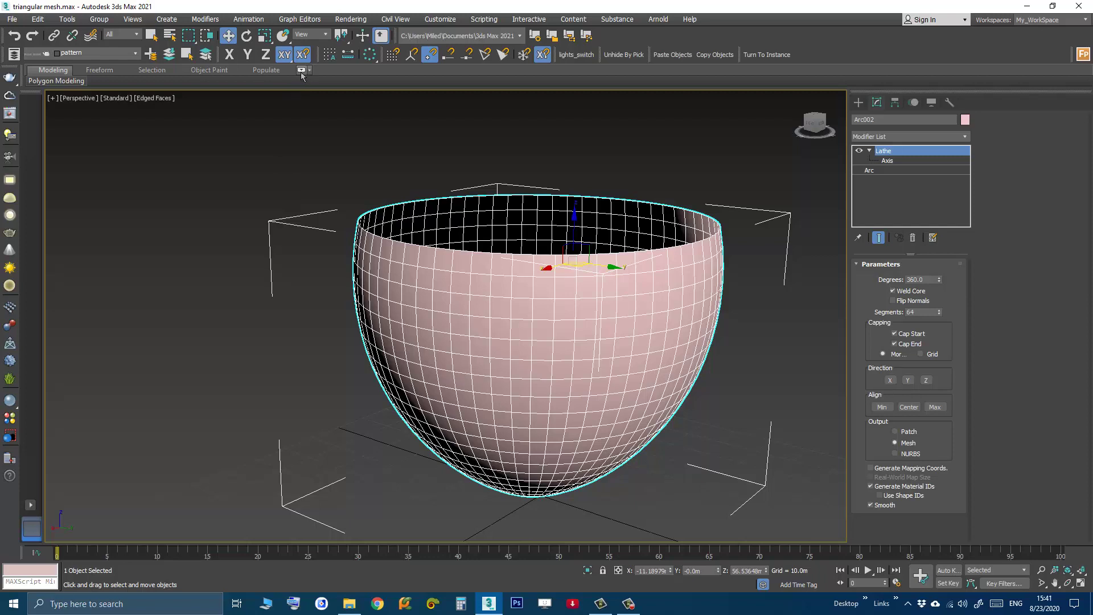
# Step: Collapse Lathe, stack an Edit Poly modifier on top, and expand the ribbon to full panels
pyautogui.click(871, 151)
pyautogui.click(872, 137)
pyautogui.press('e')
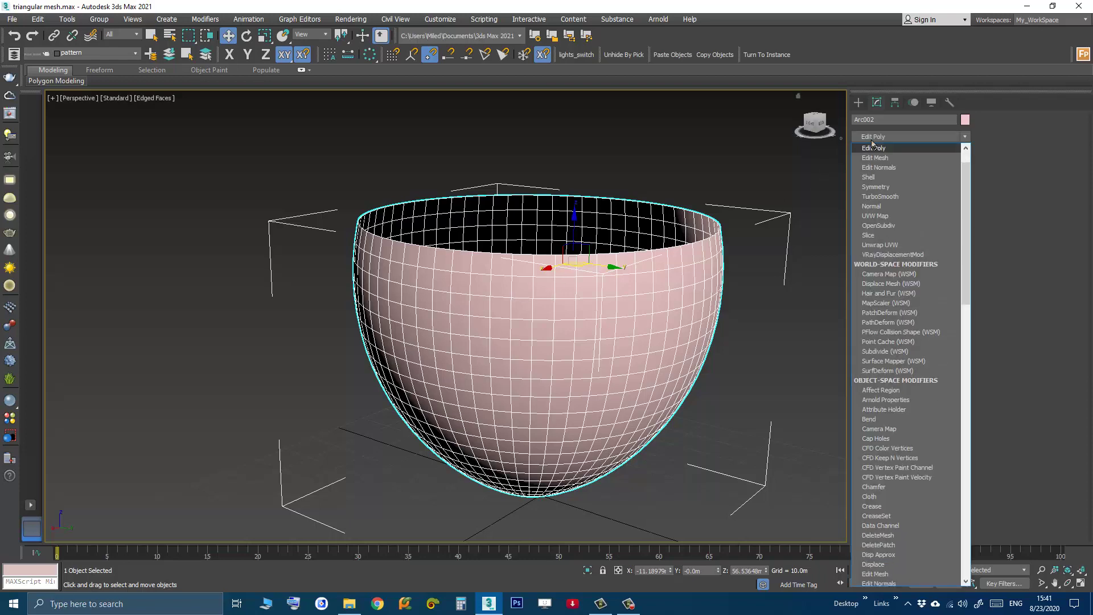
pyautogui.click(874, 149)
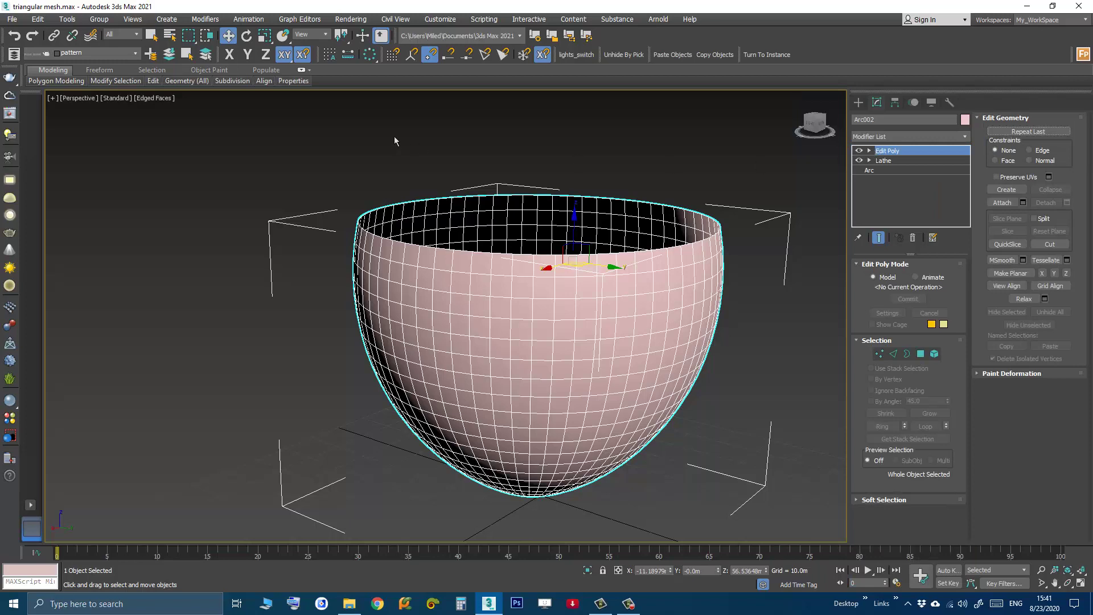
pyautogui.click(304, 72)
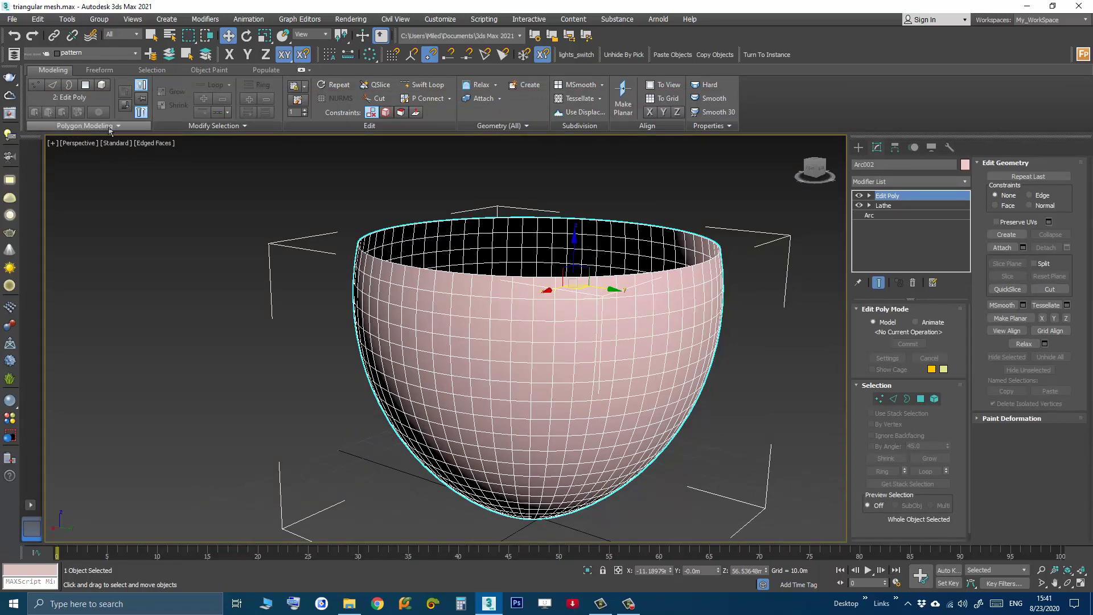
# Step: Apply the Edgedirection pattern from Generate Topology, then close the Topology dialog
pyautogui.click(122, 129)
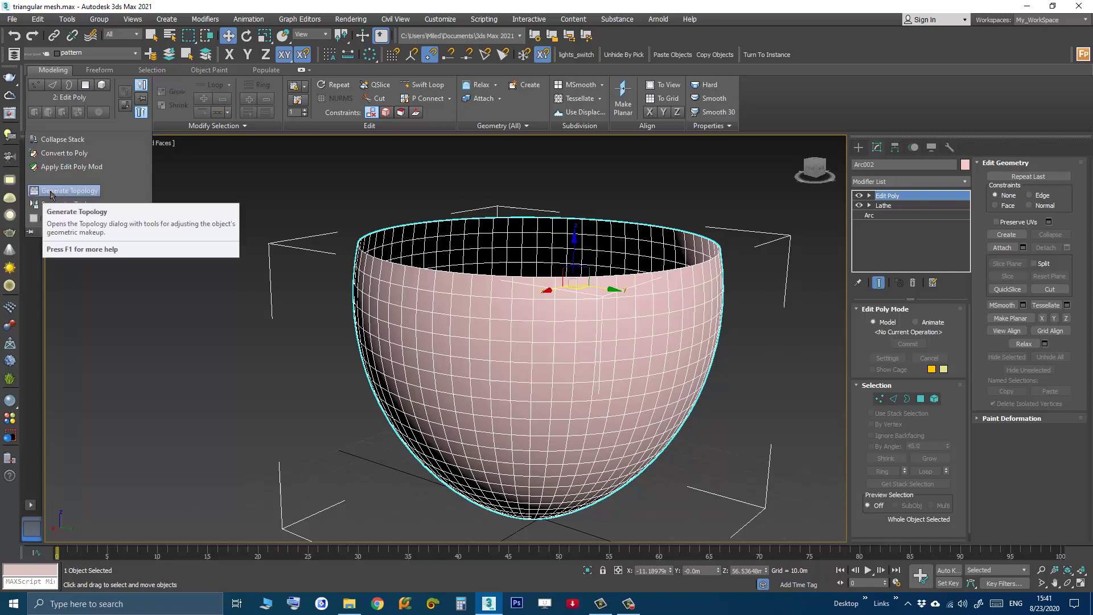
pyautogui.click(63, 196)
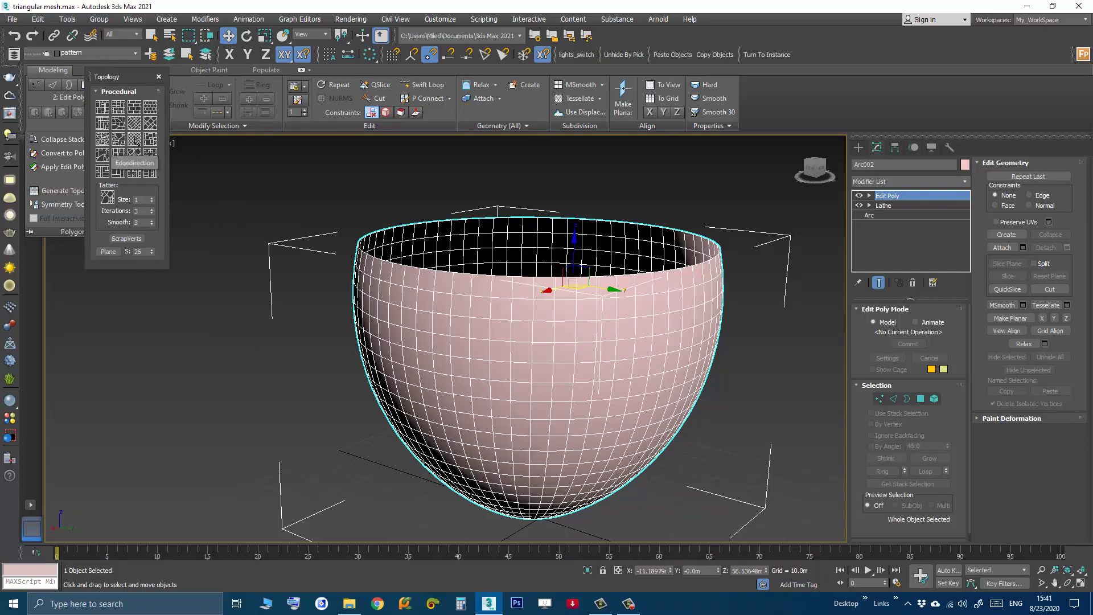
pyautogui.click(104, 155)
pyautogui.click(294, 270)
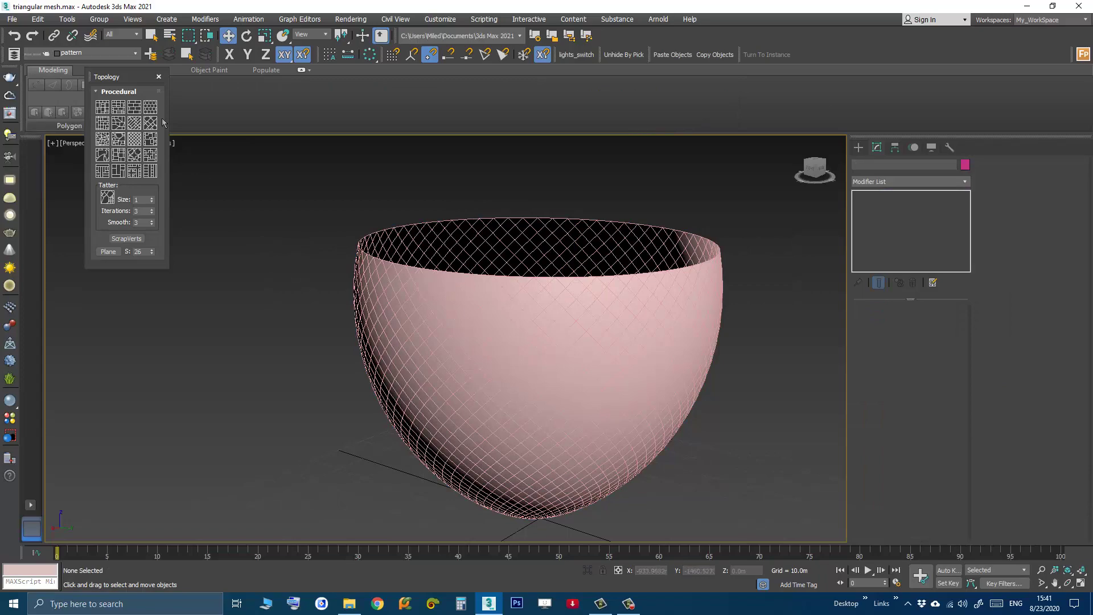
pyautogui.click(159, 77)
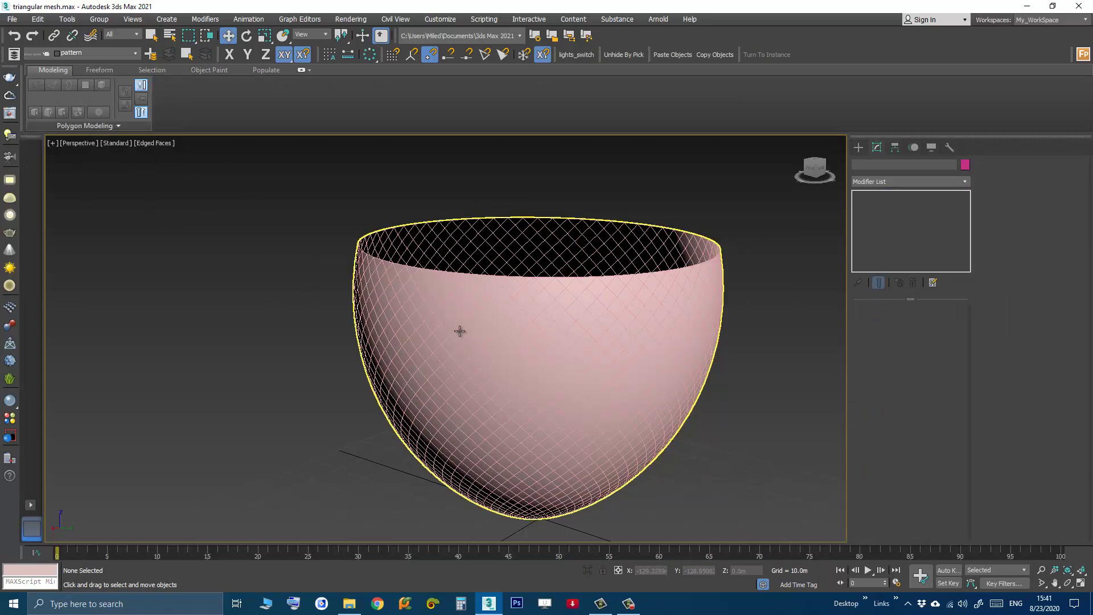
# Step: Check the new lattice in wireframe, then reselect the bowl
pyautogui.press('F3')
pyautogui.keyDown('alt'); pyautogui.moveTo(475, 342); pyautogui.dragTo(516, 385, button='middle'); pyautogui.keyUp('alt')
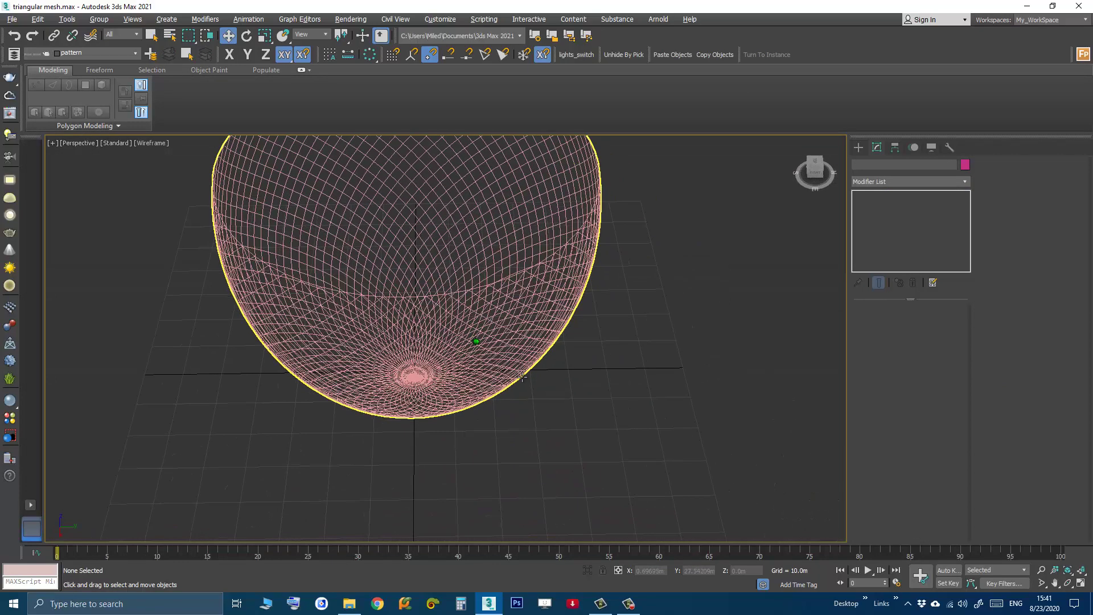
pyautogui.press('F3')
pyautogui.click(475, 337)
pyautogui.moveTo(476, 337)
pyautogui.mouseDown(button='middle')
pyautogui.moveTo(481, 356)
pyautogui.moveTo(463, 329)
pyautogui.moveTo(481, 343)
pyautogui.mouseUp(button='middle')
pyautogui.scroll(2, 475, 329)
pyautogui.scroll(-2, 476, 328)
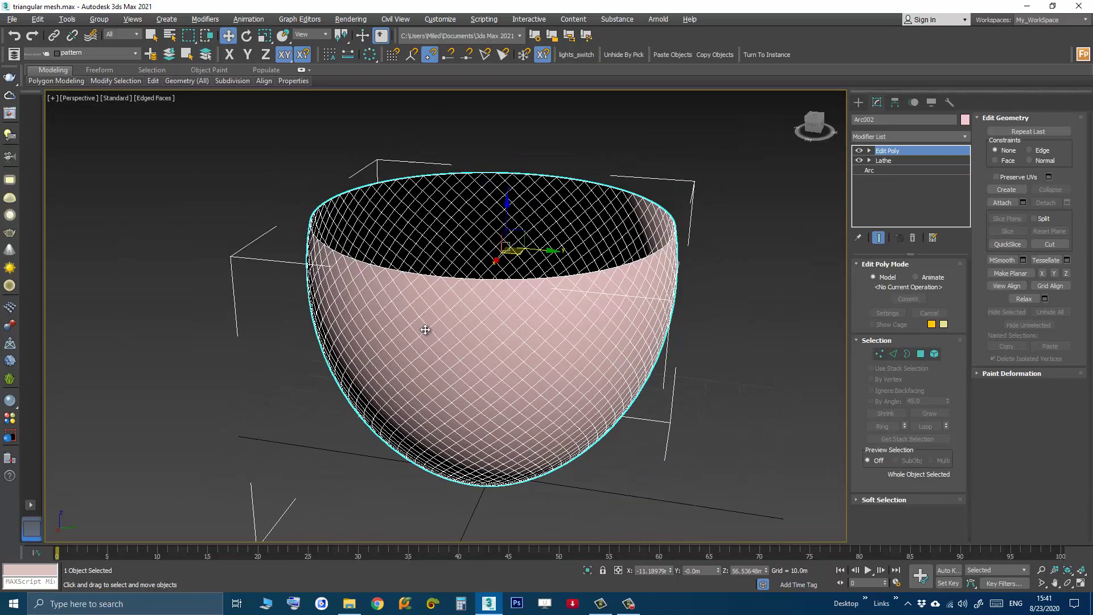
pyautogui.moveTo(419, 325)
pyautogui.keyDown('alt'); pyautogui.mouseDown(button='middle')
pyautogui.moveTo(424, 259)
pyautogui.moveTo(436, 276)
pyautogui.mouseUp(button='middle'); pyautogui.keyUp('alt')
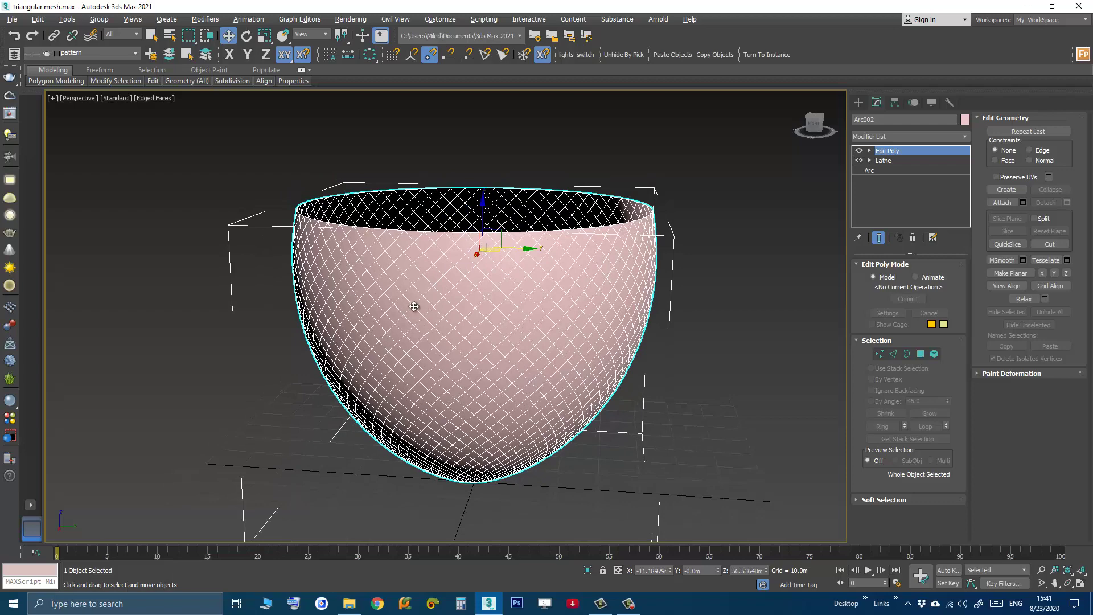
# Step: In Edge sub-object mode, window-select all 5312 bowl edges in the Front view
pyautogui.click(869, 150)
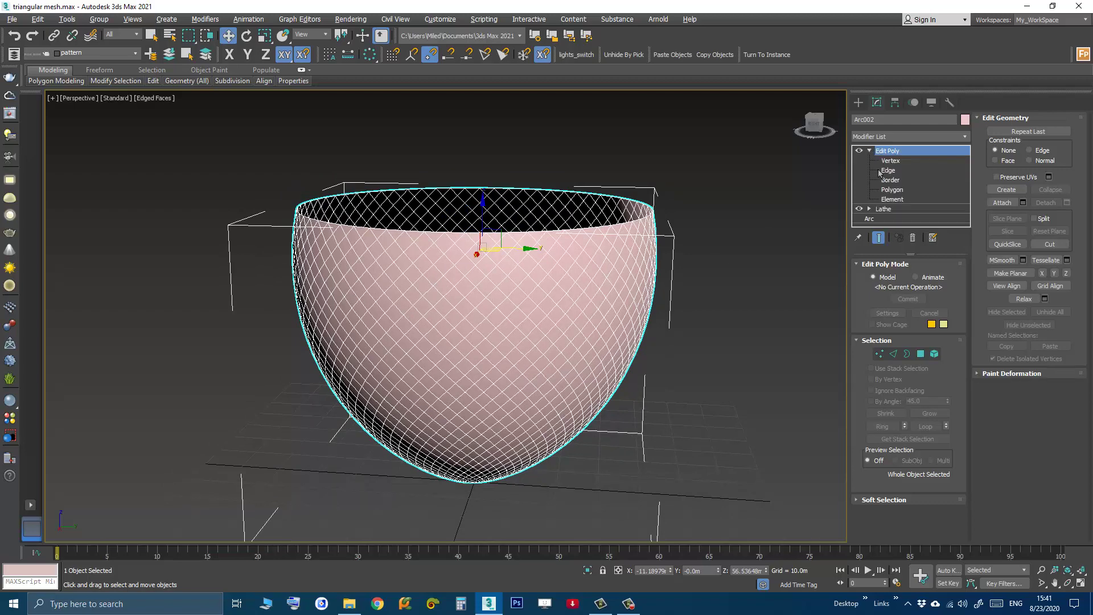
pyautogui.click(889, 170)
pyautogui.moveTo(566, 288); pyautogui.dragTo(526, 273, button='middle')
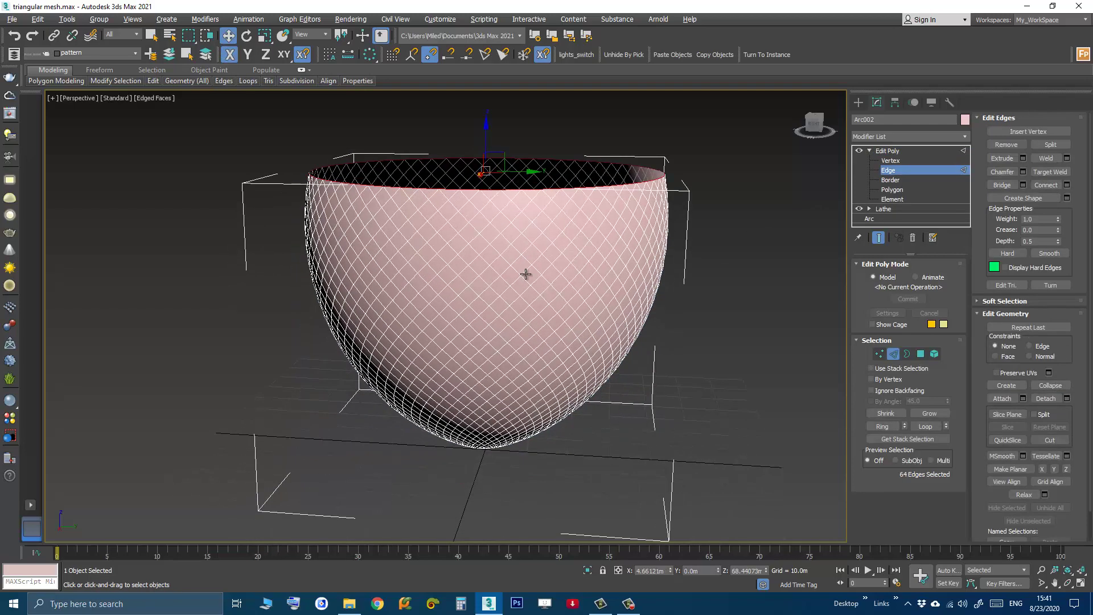
pyautogui.press('f')
pyautogui.scroll(2, 527, 281)
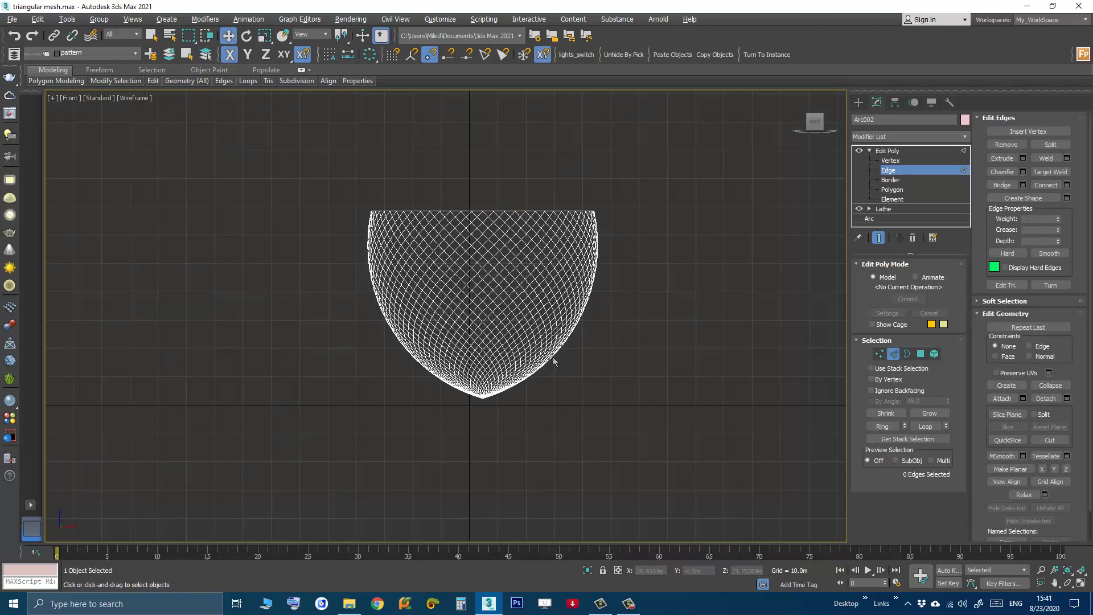
pyautogui.moveTo(674, 453); pyautogui.dragTo(308, 221)
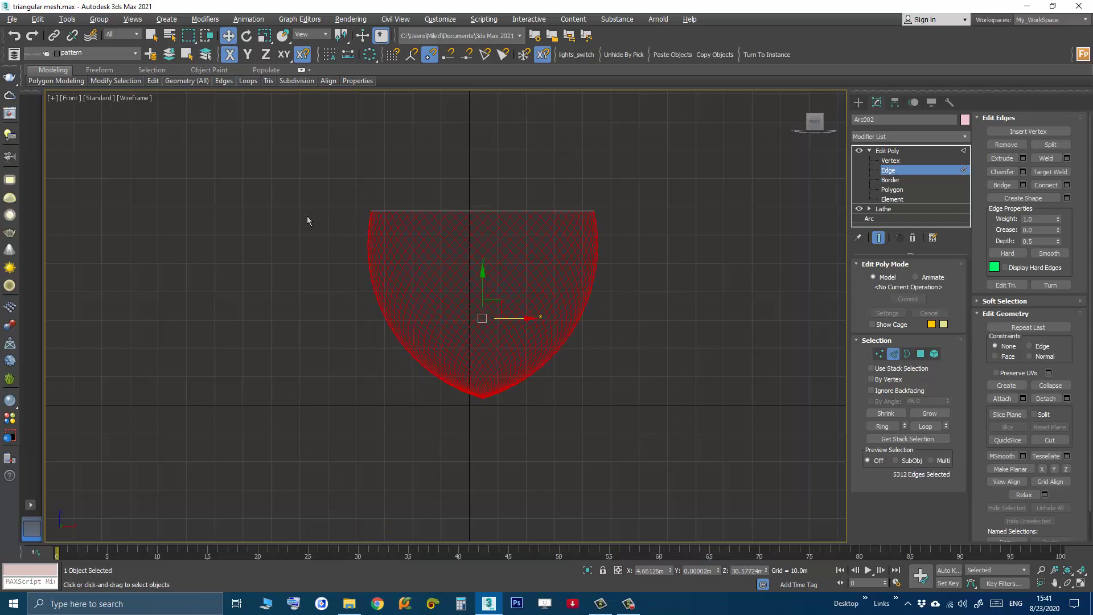
pyautogui.scroll(3, 501, 214)
pyautogui.scroll(-3, 472, 234)
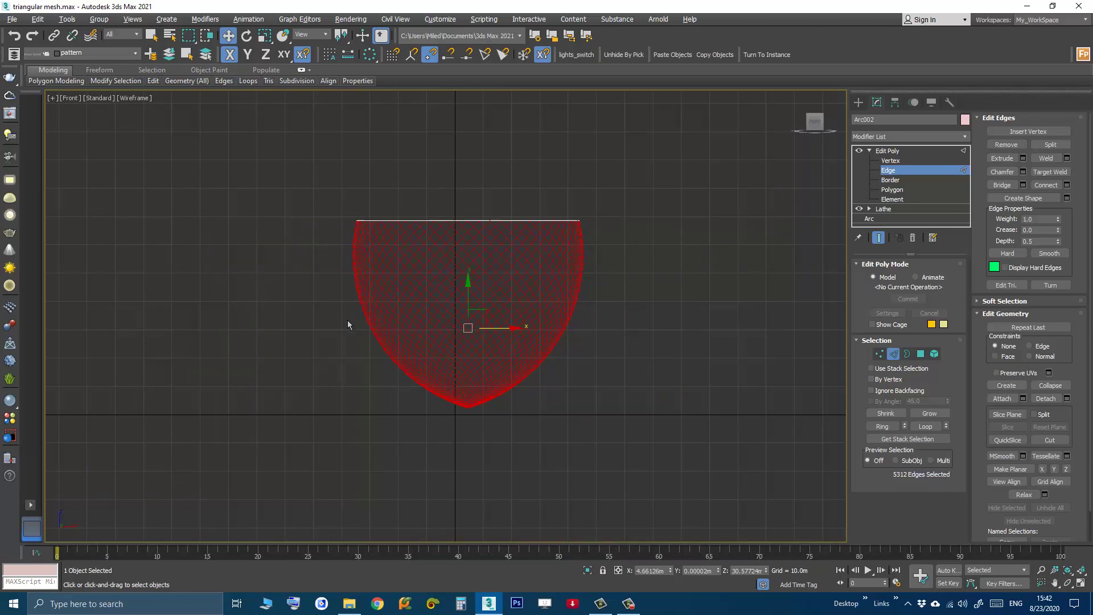
pyautogui.moveTo(350, 327); pyautogui.dragTo(361, 307, button='middle')
pyautogui.scroll(2, 471, 383)
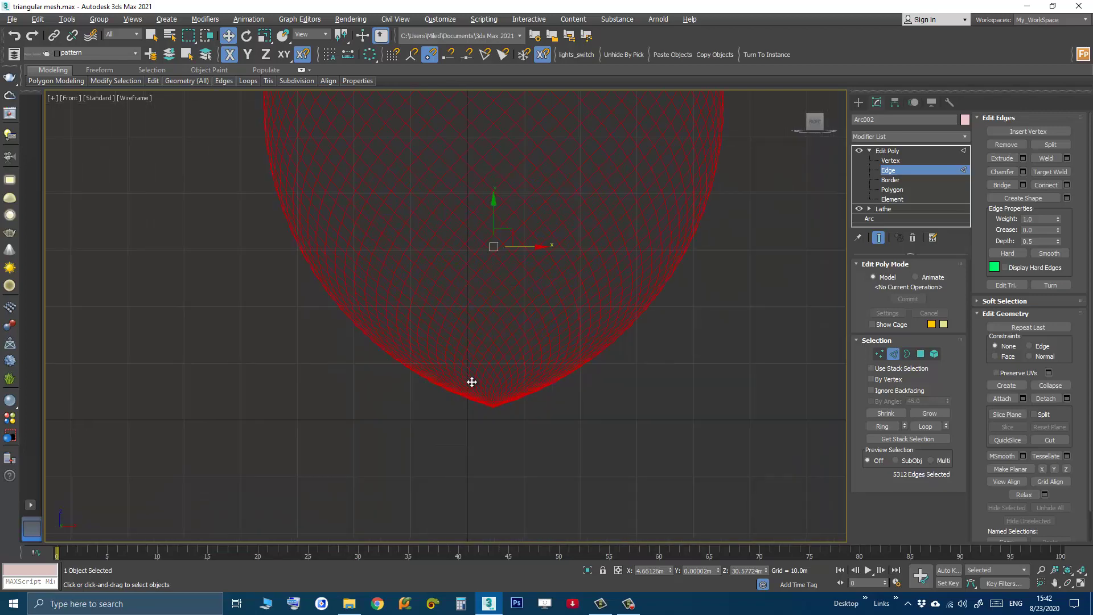
pyautogui.scroll(2, 471, 389)
pyautogui.scroll(-3, 471, 411)
pyautogui.scroll(-2, 470, 411)
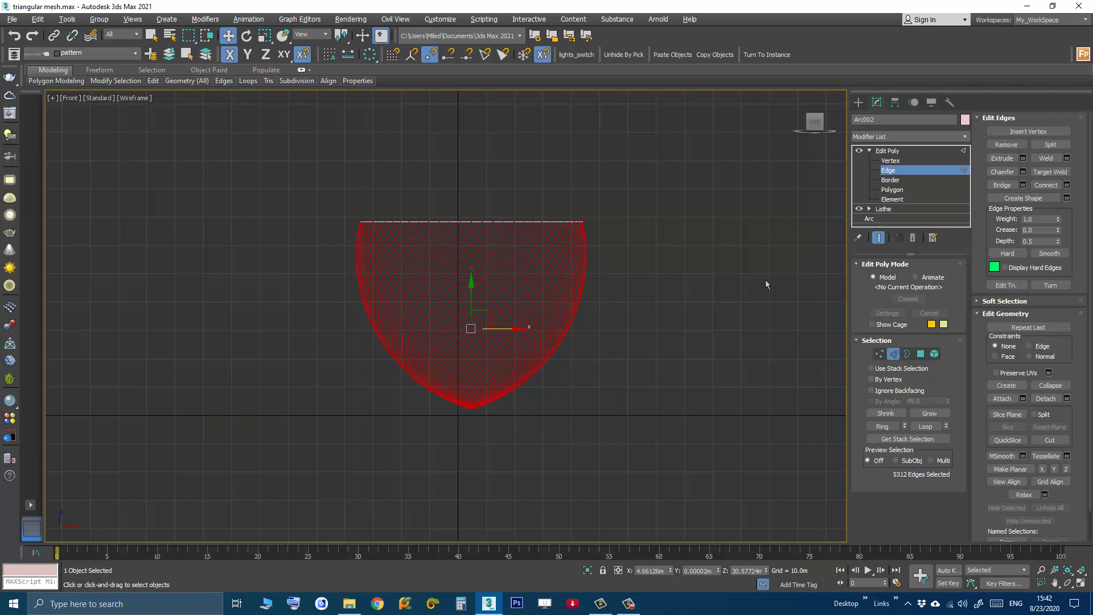
# Step: Create a Linear spline shape named 'pattern' from the selected edges
pyautogui.click(1067, 198)
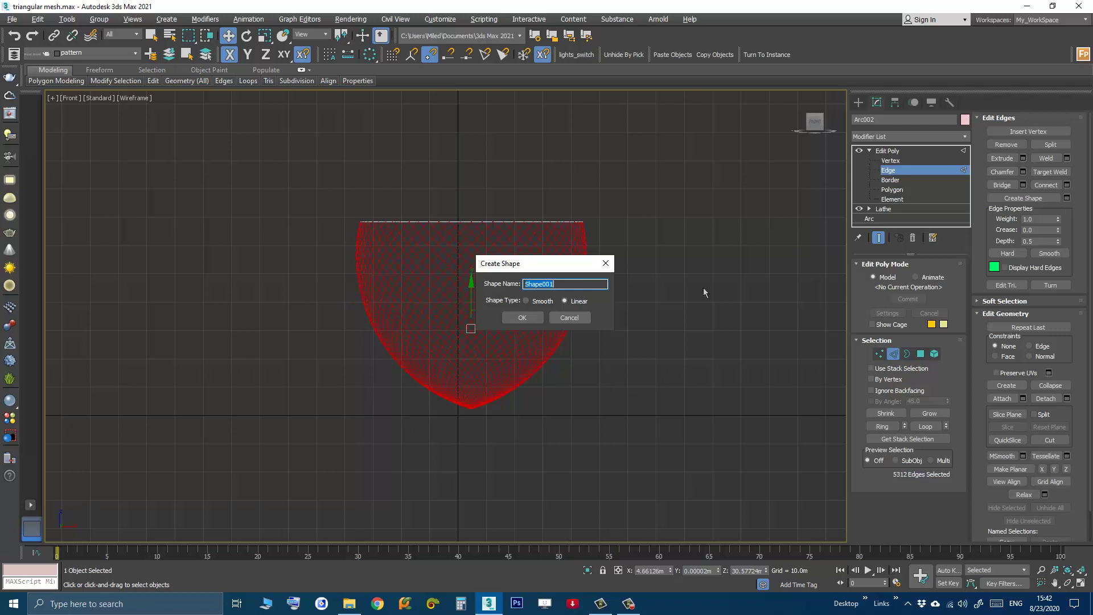
pyautogui.moveTo(587, 263); pyautogui.dragTo(707, 244)
pyautogui.click(668, 266)
pyautogui.doubleClick(659, 266)
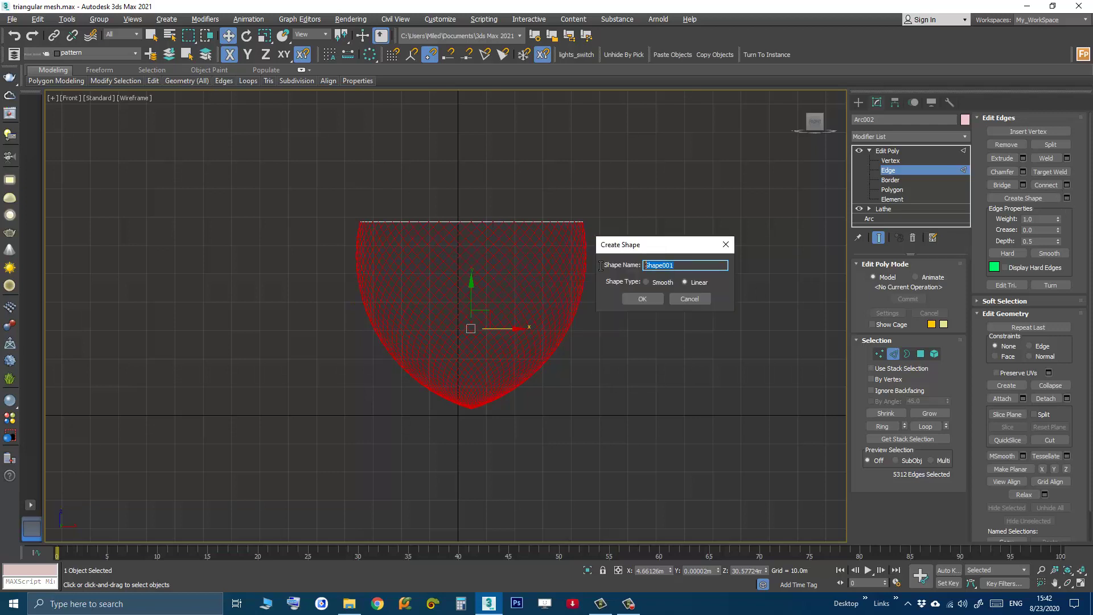
pyautogui.write('pattern')
pyautogui.click(643, 298)
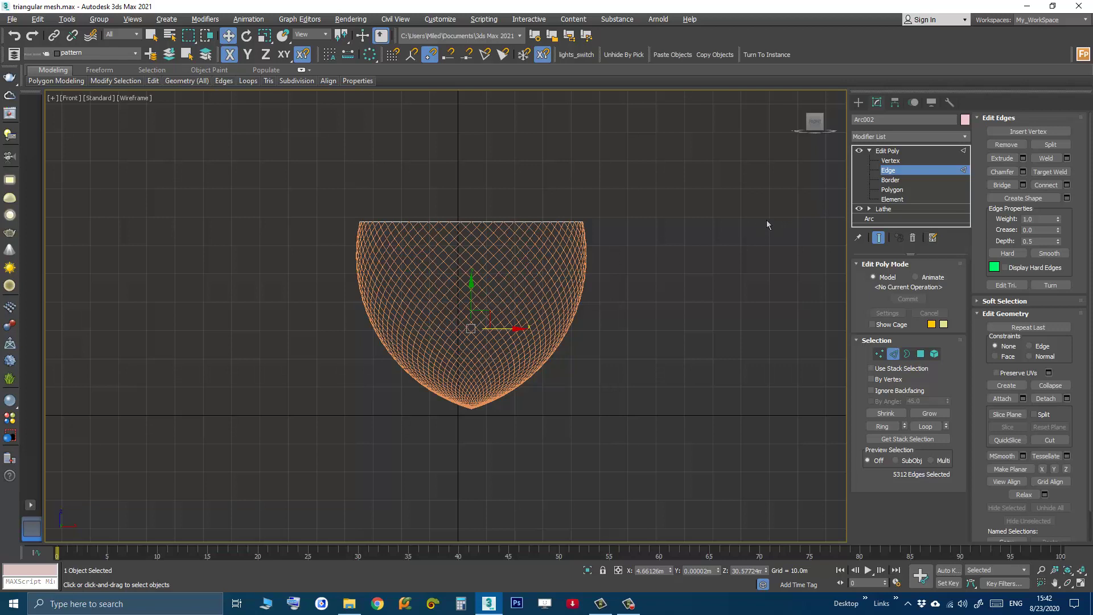
# Step: Hide the bowl surface in Perspective and select the pattern001 lattice spline
pyautogui.click(888, 150)
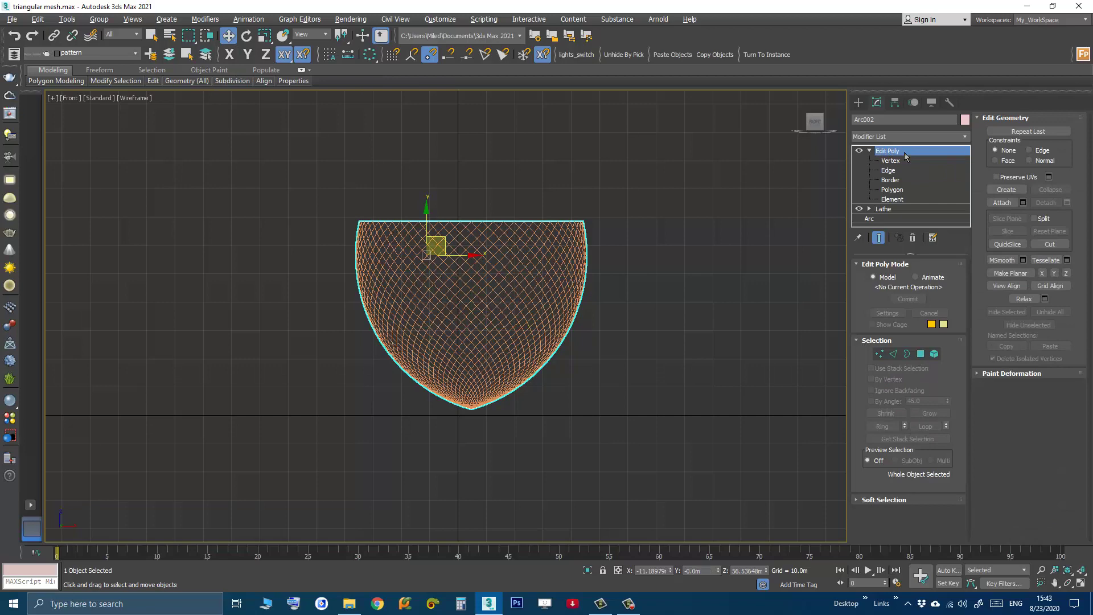
pyautogui.press('p')
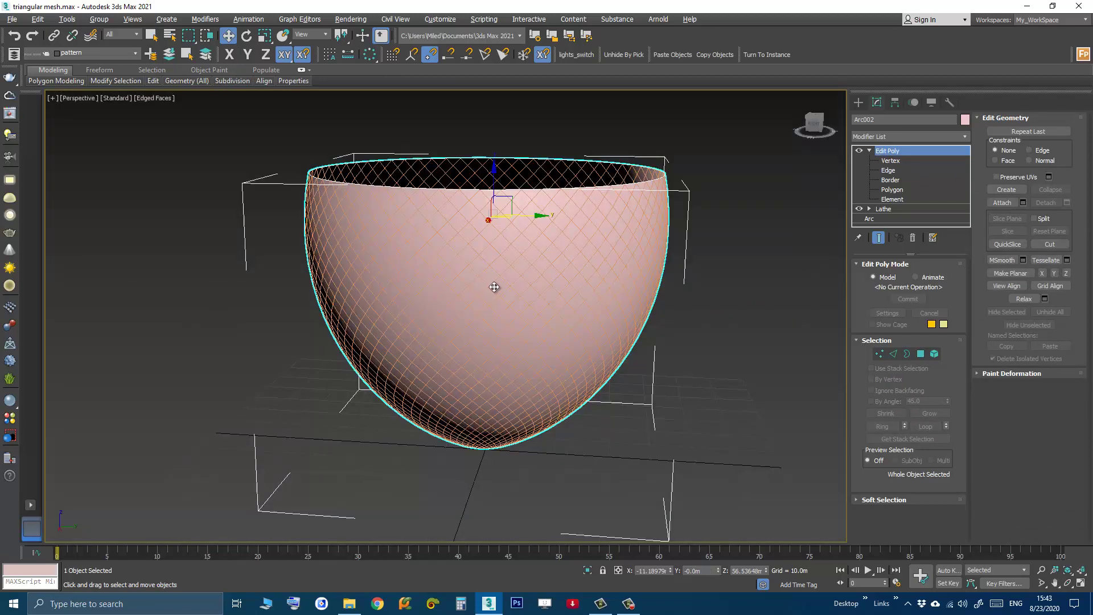
pyautogui.scroll(-2, 495, 286)
pyautogui.keyDown('alt'); pyautogui.moveTo(495, 293); pyautogui.dragTo(501, 310, button='middle'); pyautogui.keyUp('alt')
pyautogui.scroll(3, 495, 277)
pyautogui.rightClick(493, 277)
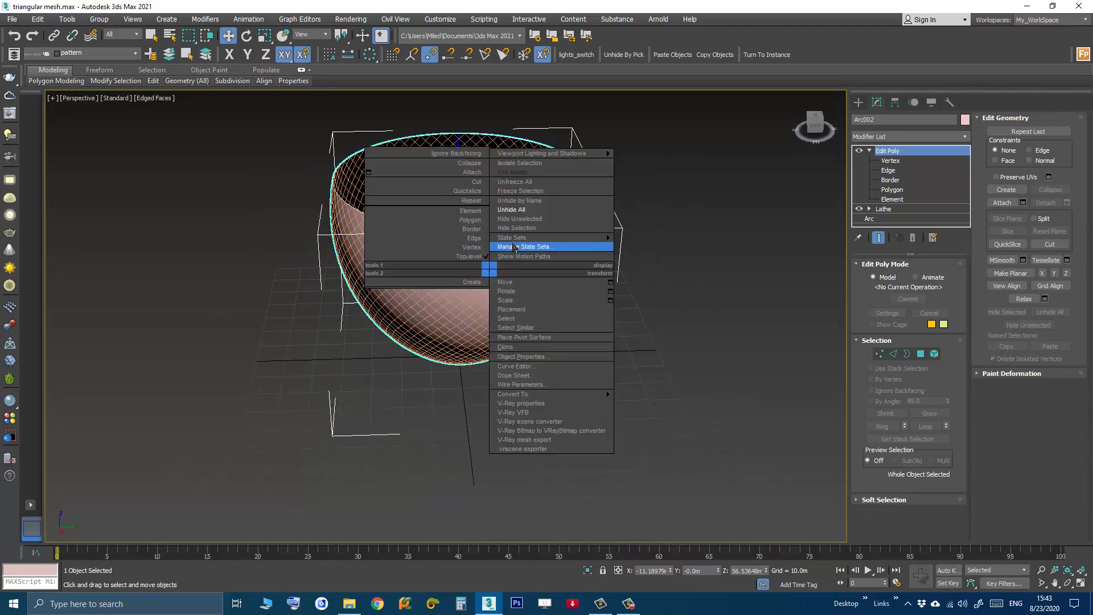
pyautogui.click(504, 229)
pyautogui.scroll(1, 503, 293)
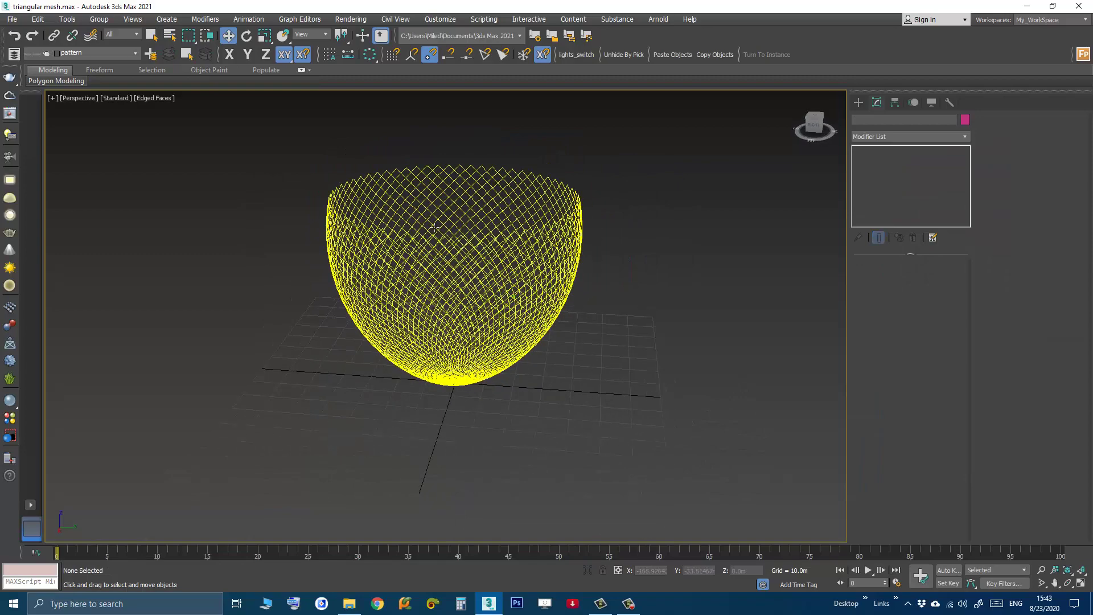
pyautogui.scroll(4, 435, 228)
pyautogui.scroll(-3, 448, 239)
pyautogui.scroll(-1, 448, 249)
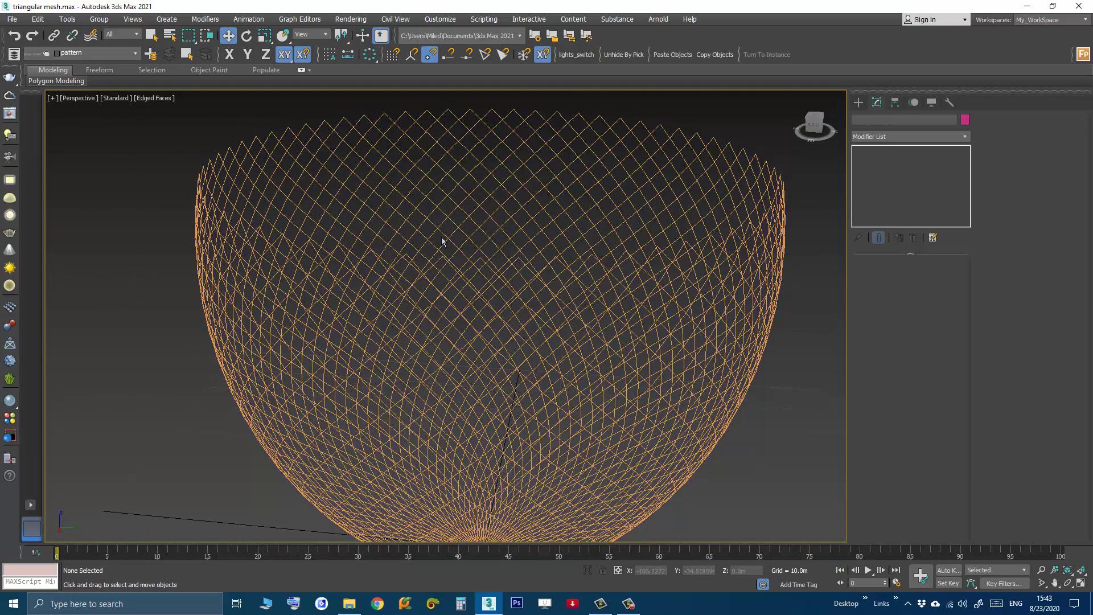
pyautogui.click(439, 232)
pyautogui.scroll(-3, 449, 240)
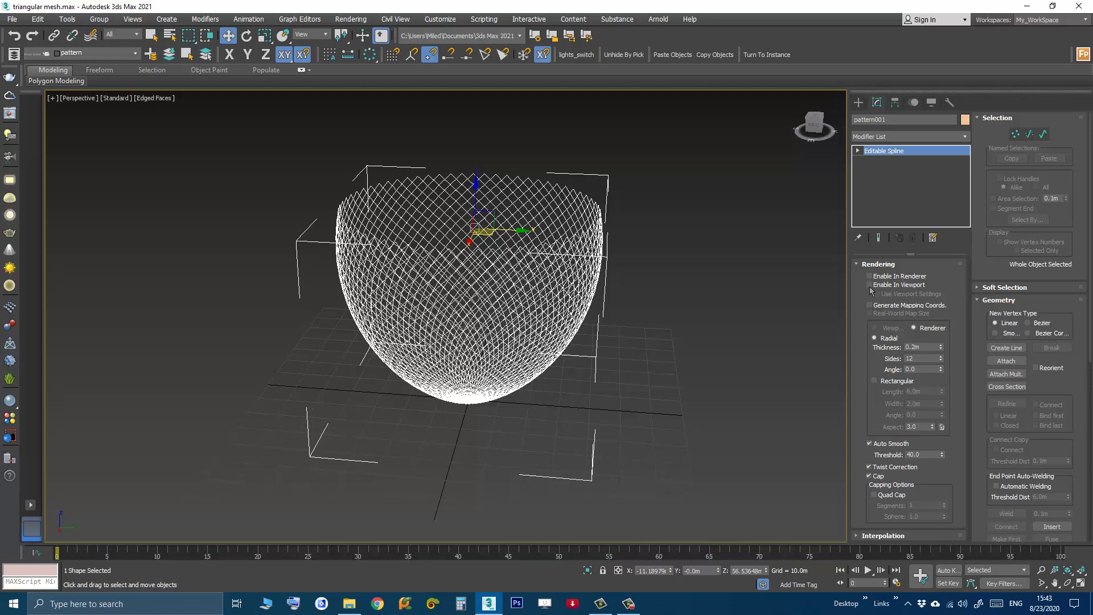
# Step: Enable the lattice spline in viewport and renderer as 0.2m radial tubes
pyautogui.click(870, 285)
pyautogui.keyDown('alt'); pyautogui.moveTo(524, 298); pyautogui.dragTo(552, 317, button='middle'); pyautogui.keyUp('alt')
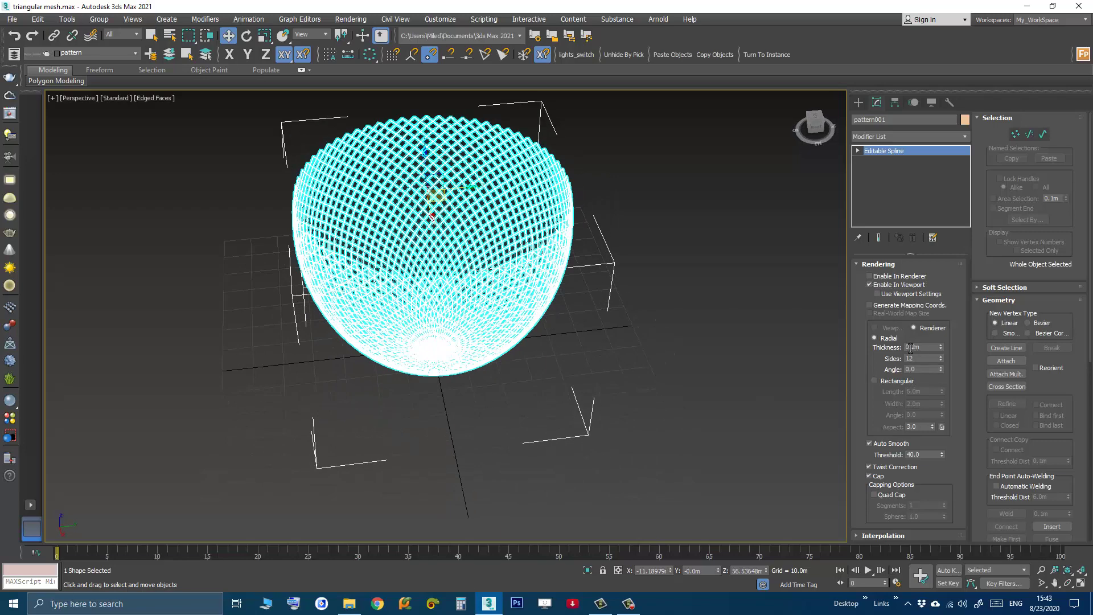
pyautogui.scroll(3, 530, 282)
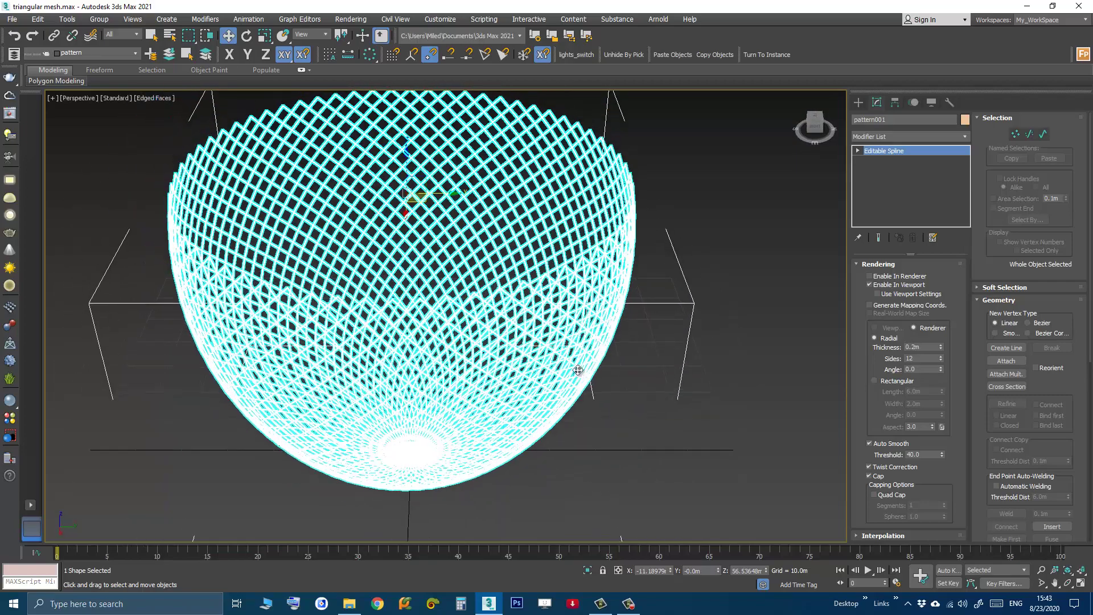
pyautogui.scroll(2, 530, 219)
pyautogui.scroll(-4, 531, 220)
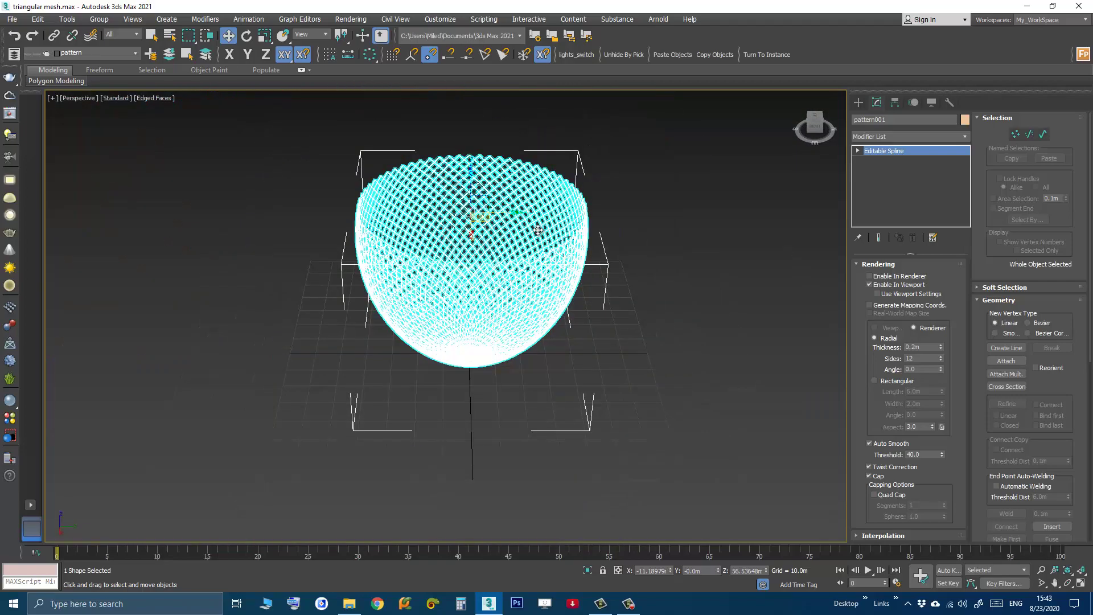
pyautogui.click(870, 284)
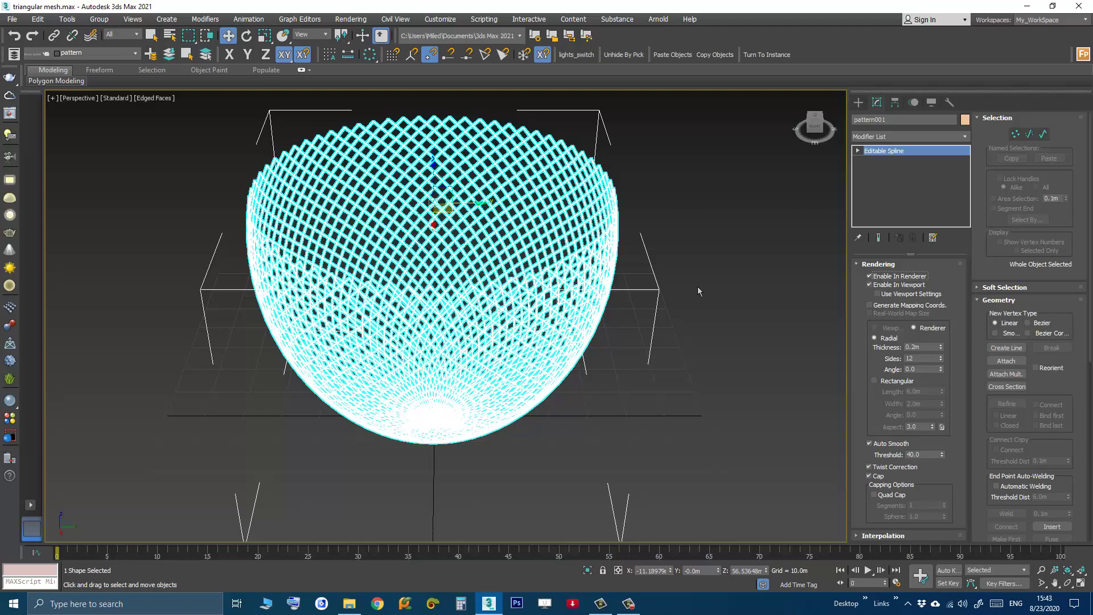
pyautogui.scroll(3, 478, 191)
pyautogui.scroll(-4, 481, 194)
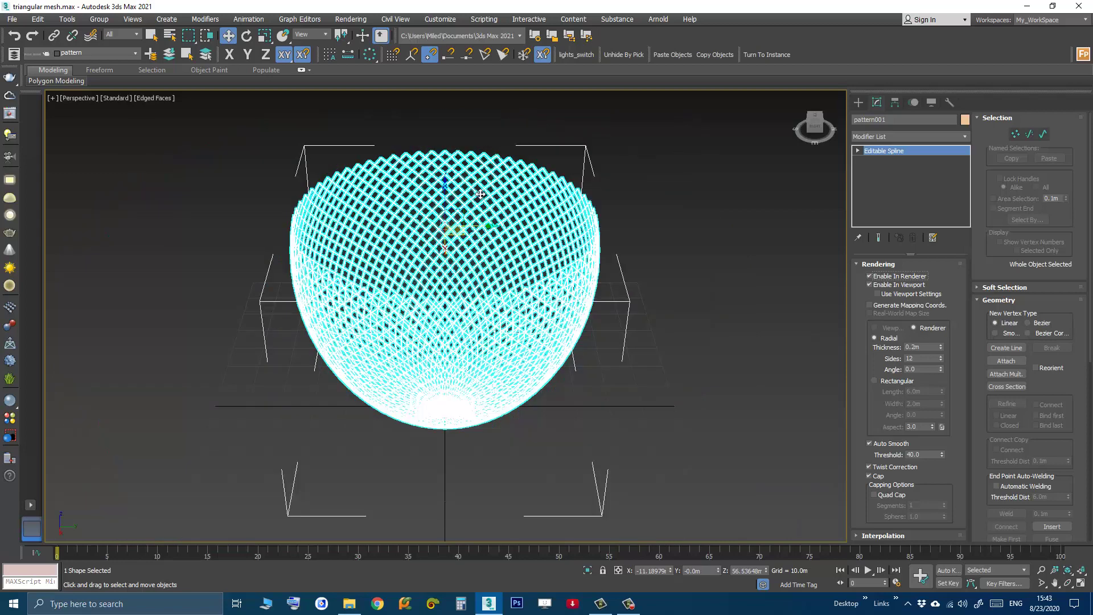
pyautogui.scroll(2, 478, 243)
pyautogui.scroll(-2, 480, 244)
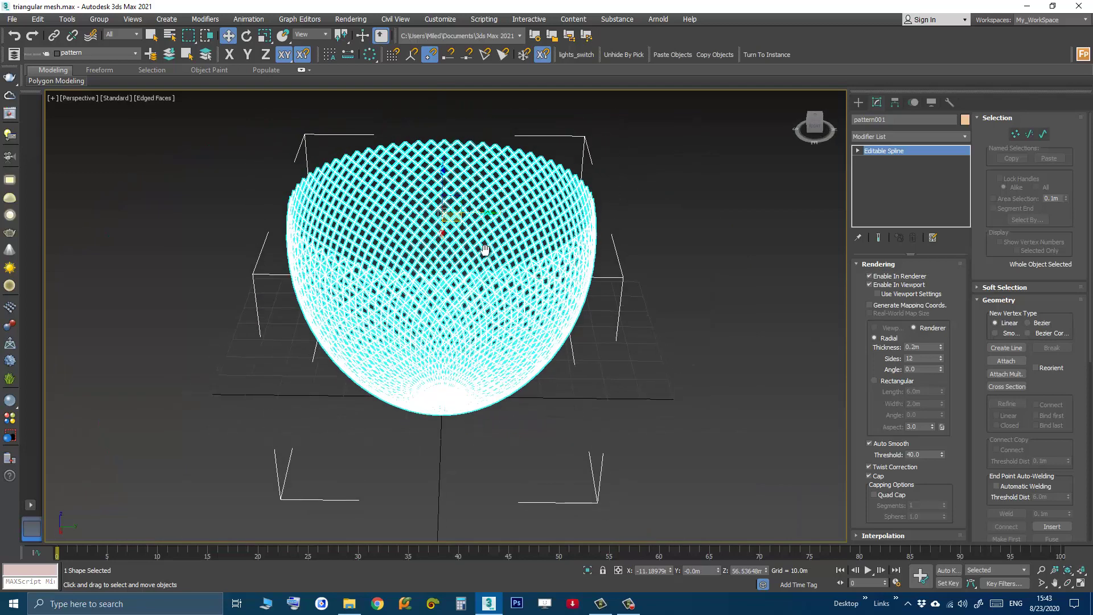
pyautogui.scroll(2, 475, 205)
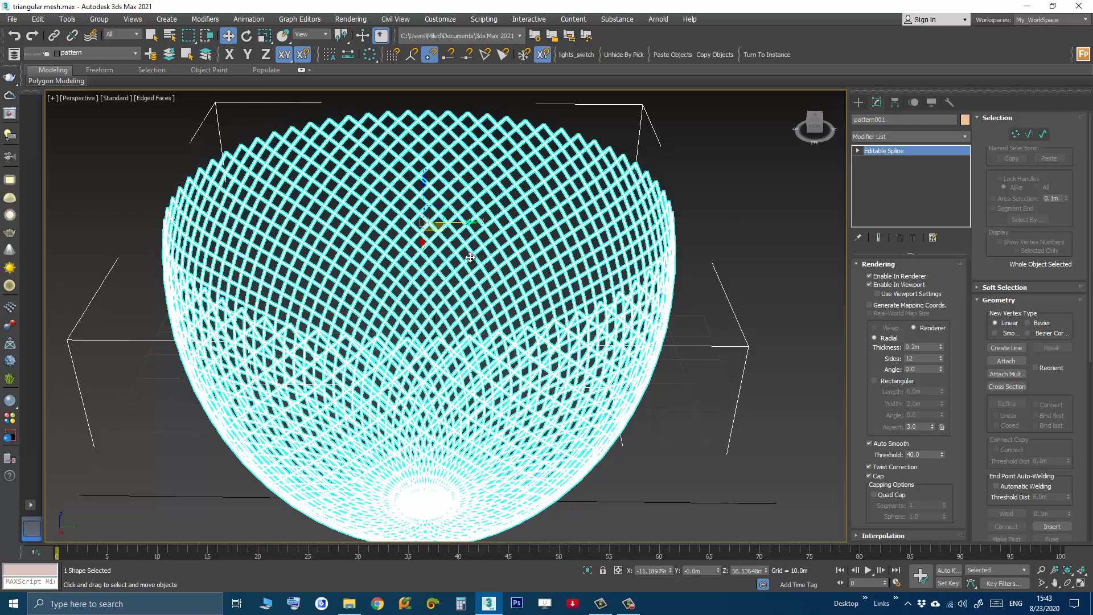
pyautogui.scroll(-2, 470, 257)
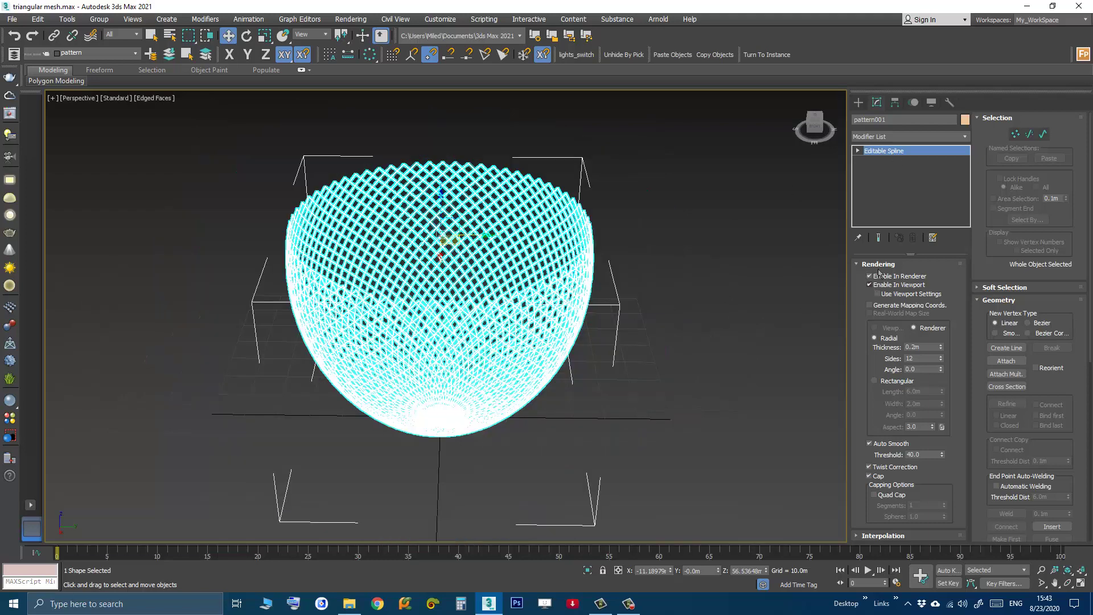
# Step: Reduce the lattice tube radial thickness to 0.01 and switch to the Front view
pyautogui.click(870, 285)
pyautogui.scroll(2, 475, 349)
pyautogui.scroll(2, 484, 258)
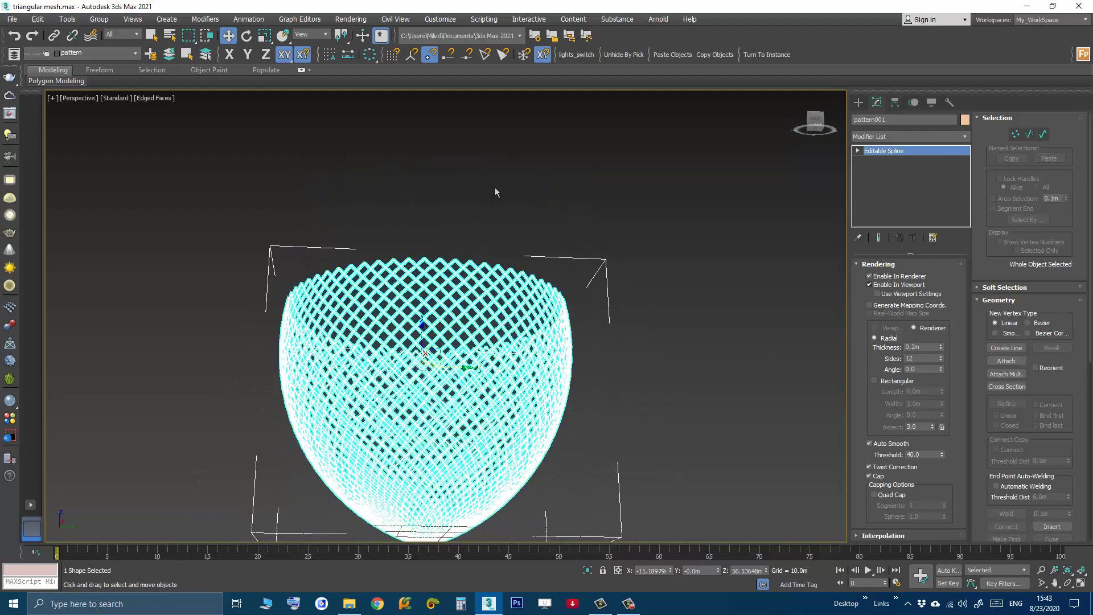
pyautogui.keyDown('alt'); pyautogui.moveTo(484, 258); pyautogui.dragTo(462, 470, button='middle'); pyautogui.keyUp('alt')
pyautogui.scroll(3, 475, 354)
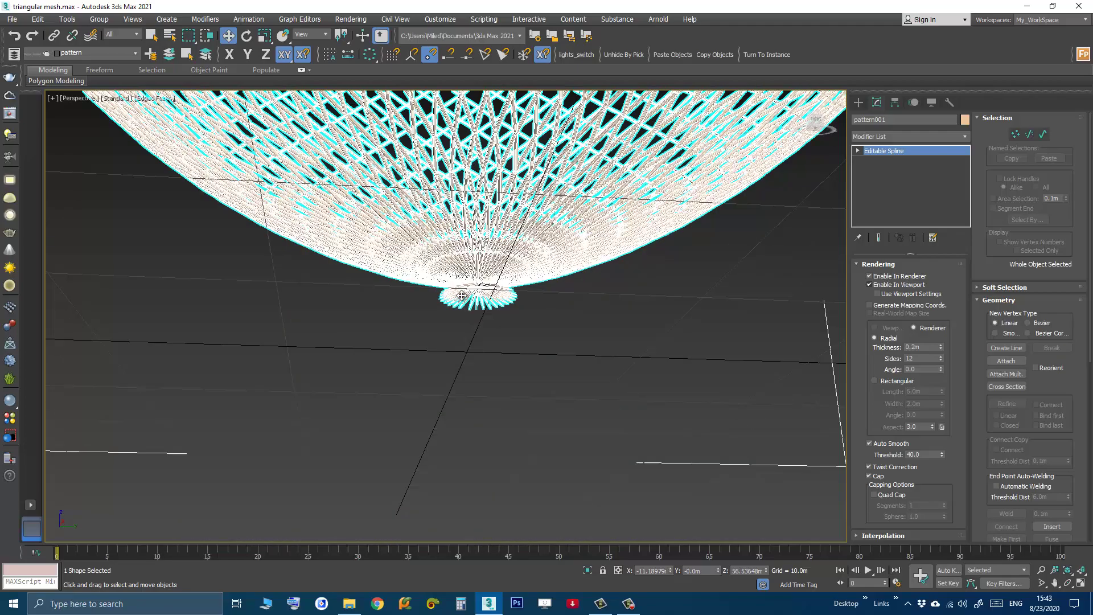
pyautogui.scroll(2, 475, 354)
pyautogui.scroll(1, 475, 354)
pyautogui.scroll(1, 513, 376)
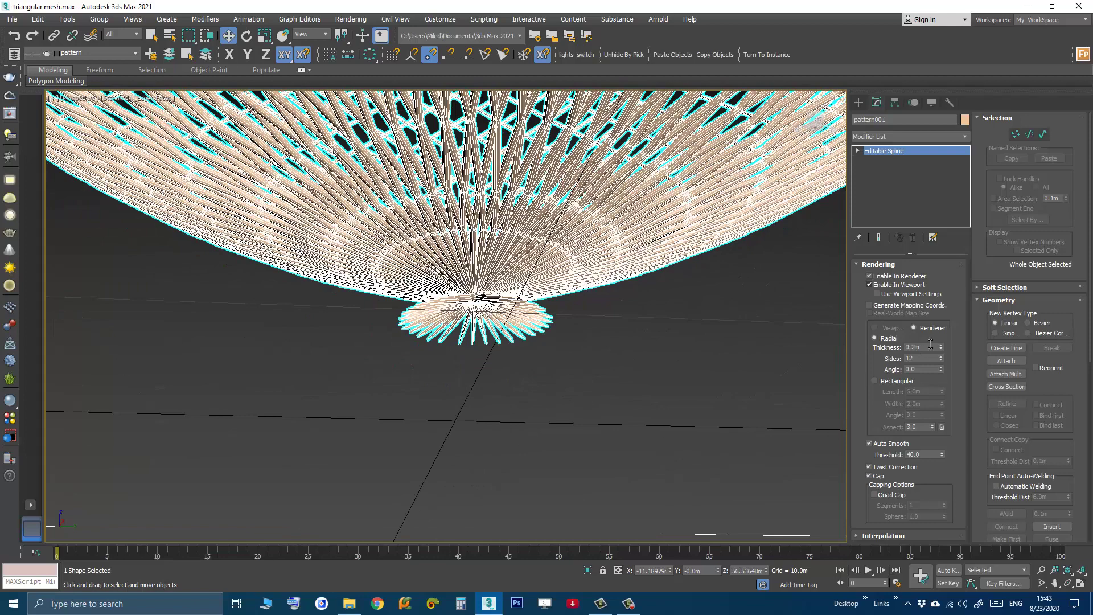
pyautogui.keyDown('alt'); pyautogui.moveTo(468, 338); pyautogui.dragTo(484, 322, button='middle'); pyautogui.keyUp('alt')
pyautogui.scroll(2, 484, 322)
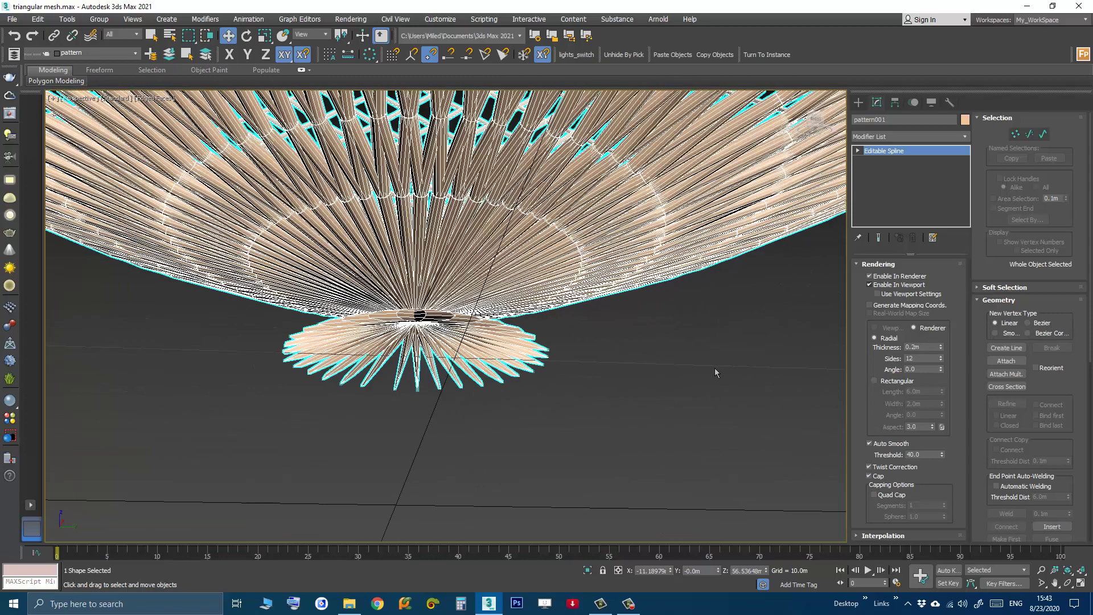
pyautogui.doubleClick(915, 347)
pyautogui.scroll(-2, 396, 354)
pyautogui.scroll(3, 409, 355)
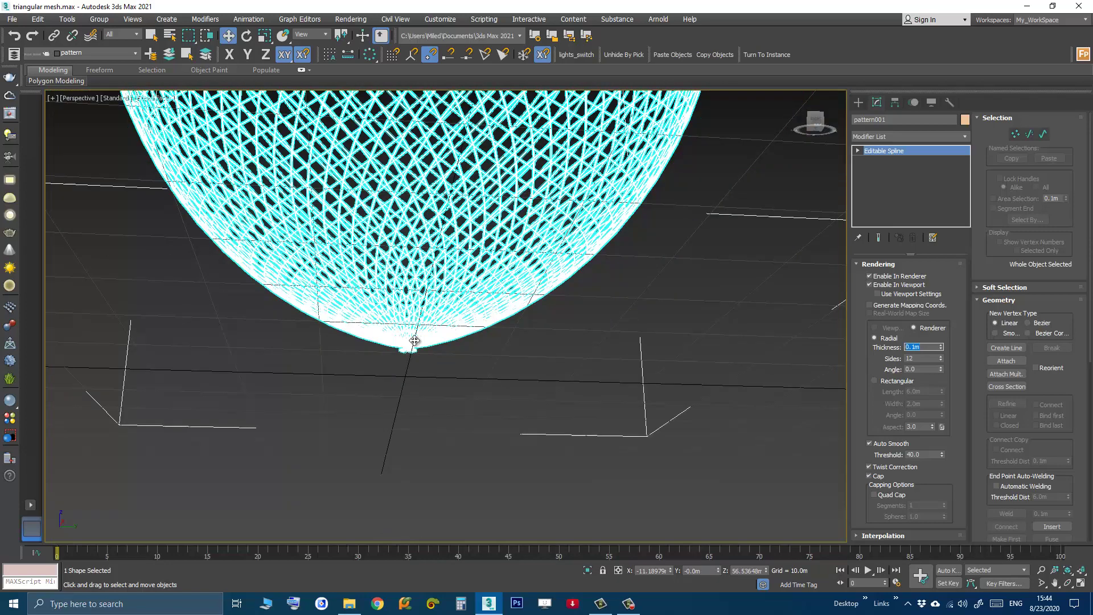
pyautogui.scroll(-2, 407, 368)
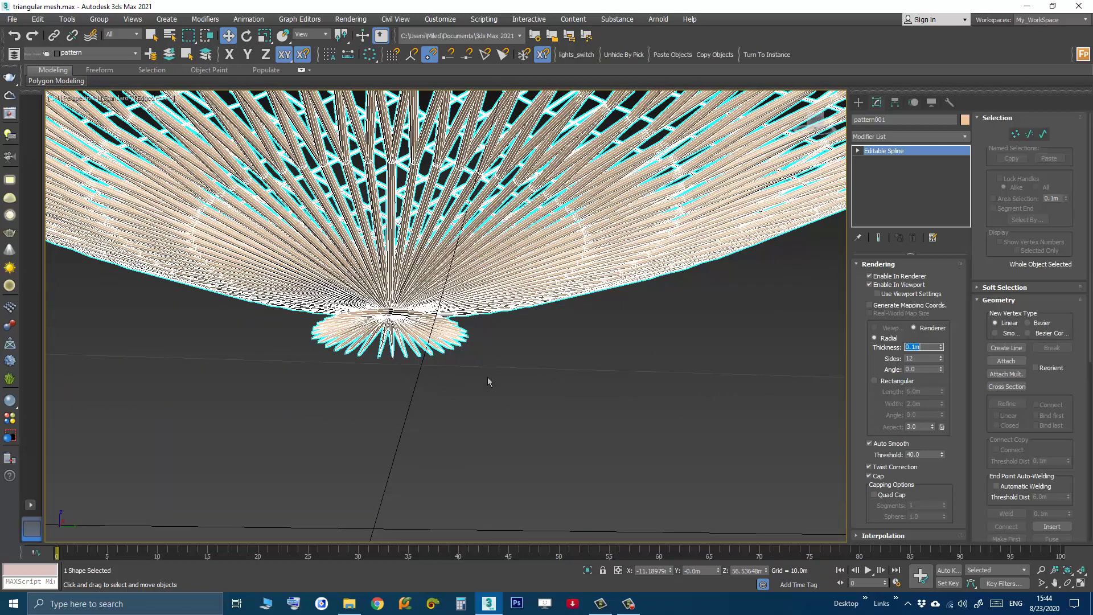
pyautogui.write('0.01')
pyautogui.press('Return')
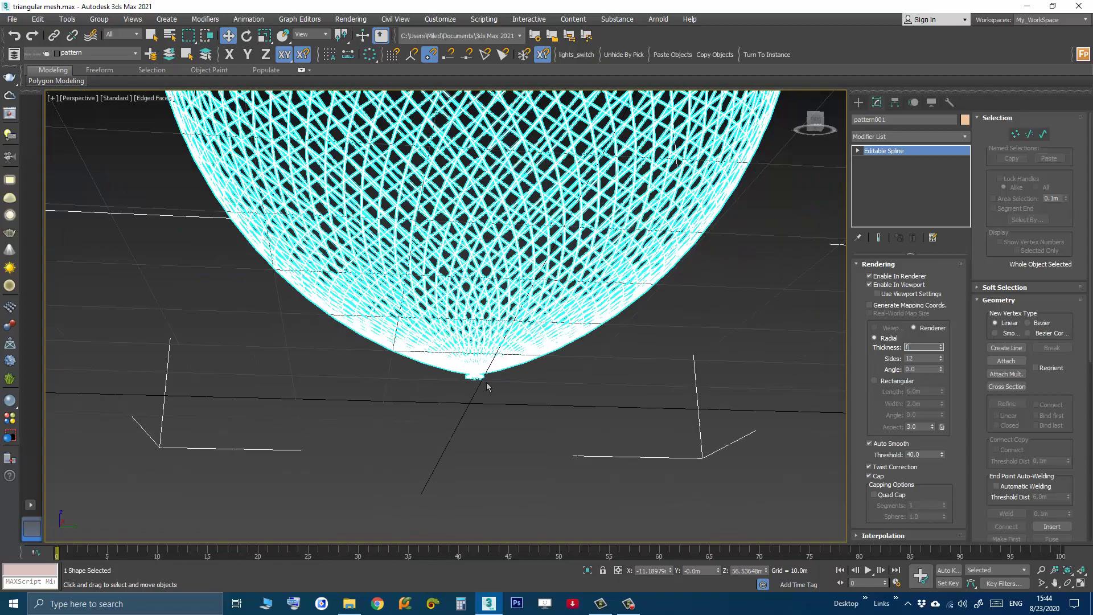
pyautogui.press('f')
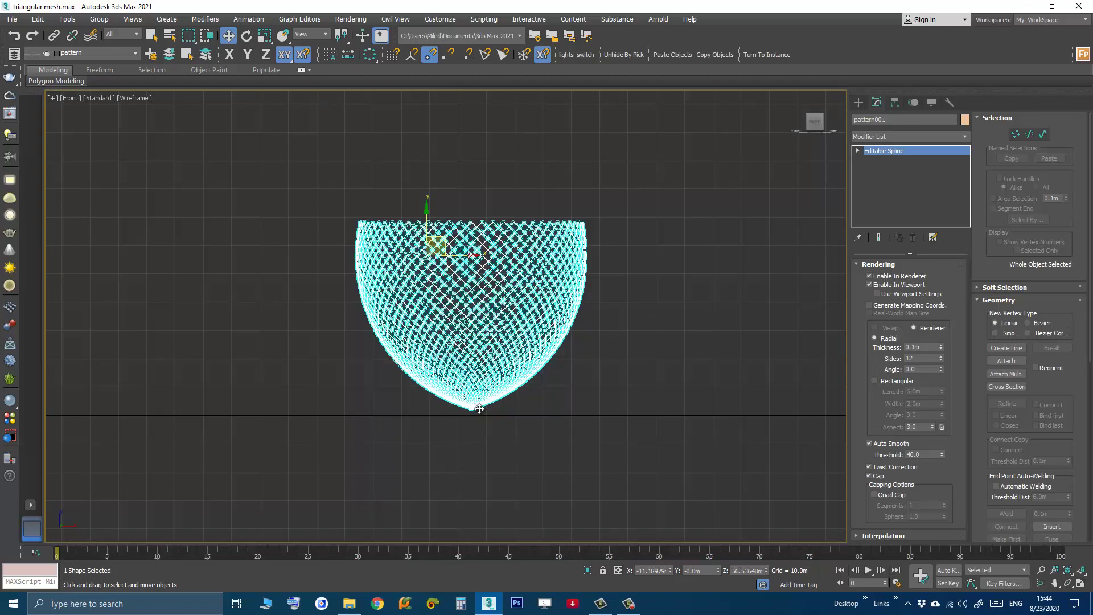
pyautogui.scroll(3, 479, 408)
pyautogui.scroll(3, 450, 406)
pyautogui.scroll(3, 451, 397)
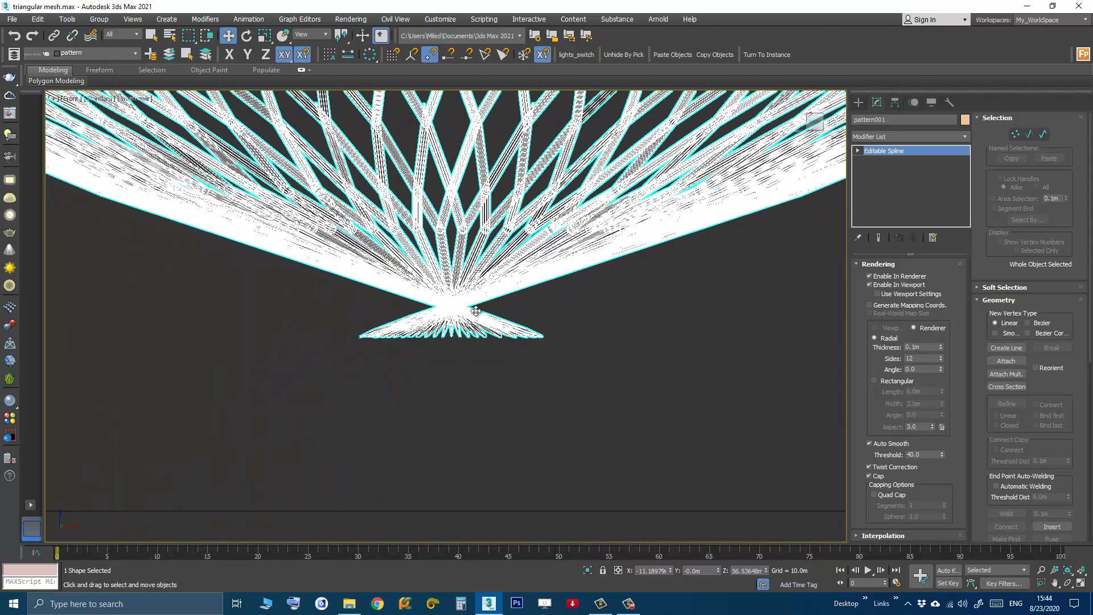
pyautogui.scroll(2, 476, 311)
pyautogui.scroll(2, 476, 312)
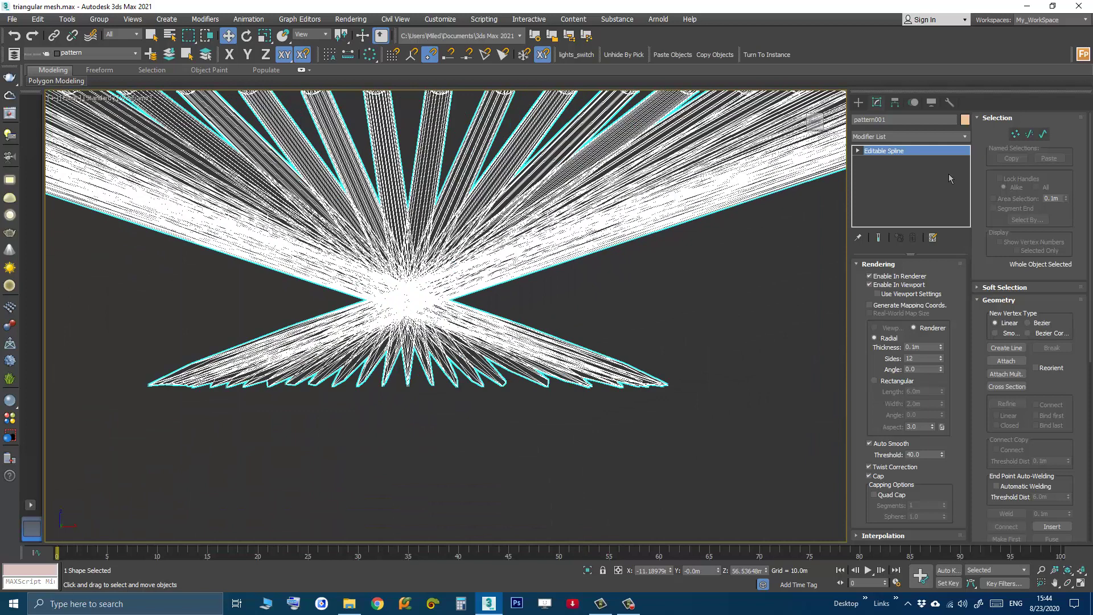
# Step: Turn off viewport tubes, Break the strands at the bowl's apex vertices, then return to Perspective
pyautogui.click(870, 285)
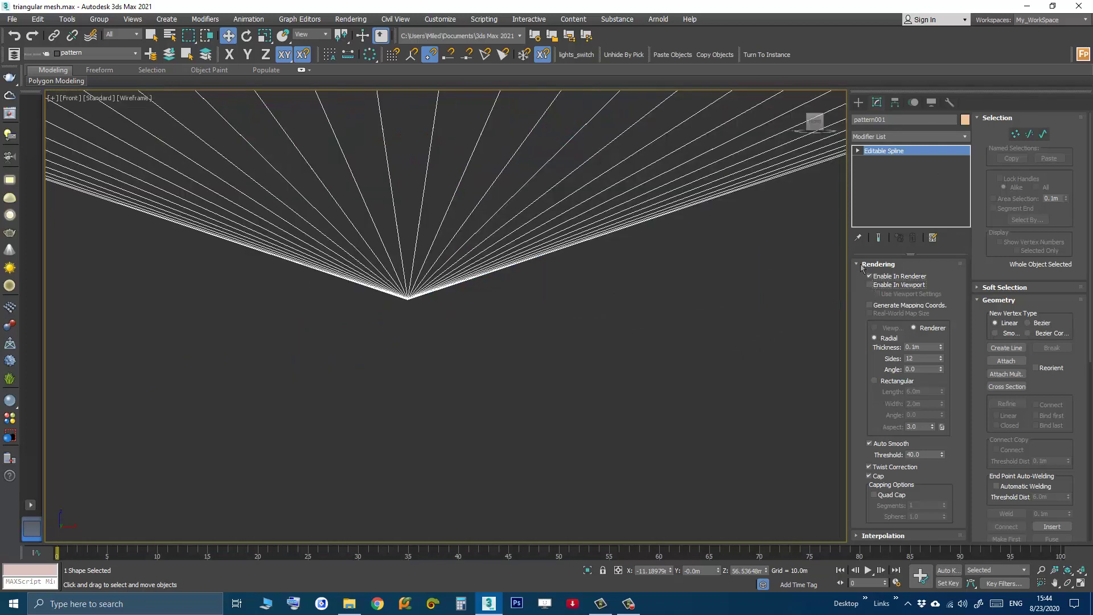
pyautogui.click(1029, 135)
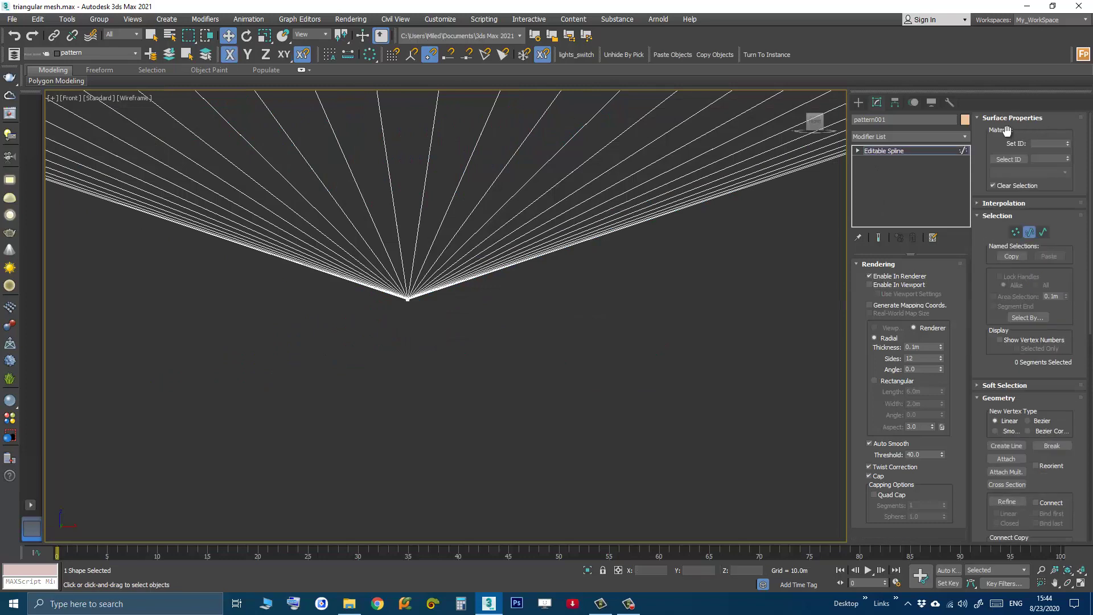
pyautogui.click(1016, 232)
pyautogui.moveTo(451, 339); pyautogui.dragTo(362, 280)
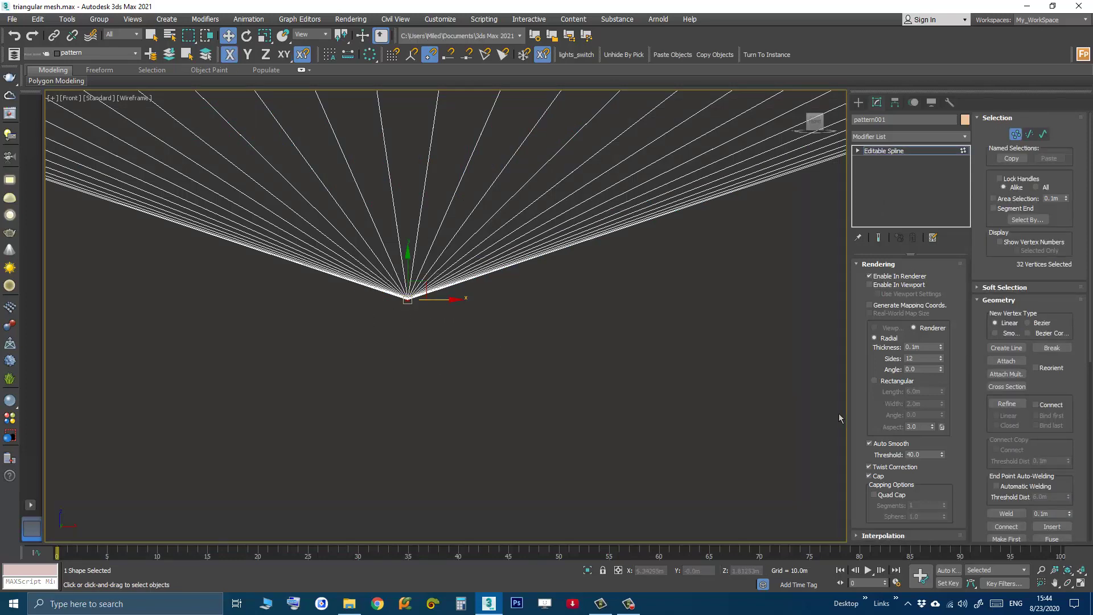
pyautogui.click(1052, 349)
pyautogui.moveTo(433, 327); pyautogui.dragTo(309, 254)
pyautogui.click(903, 152)
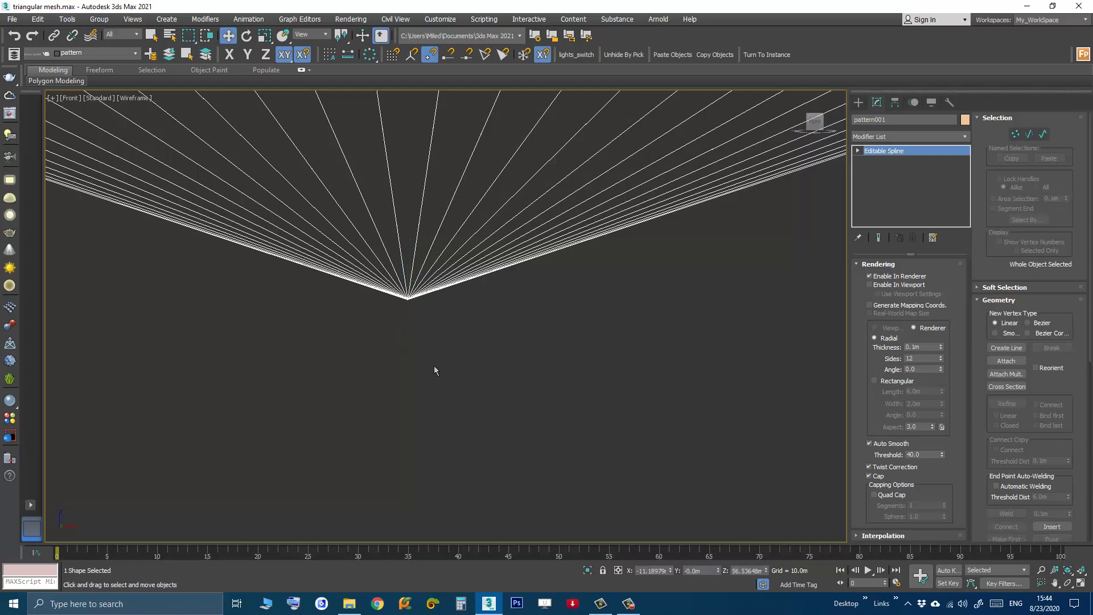
pyautogui.press('p')
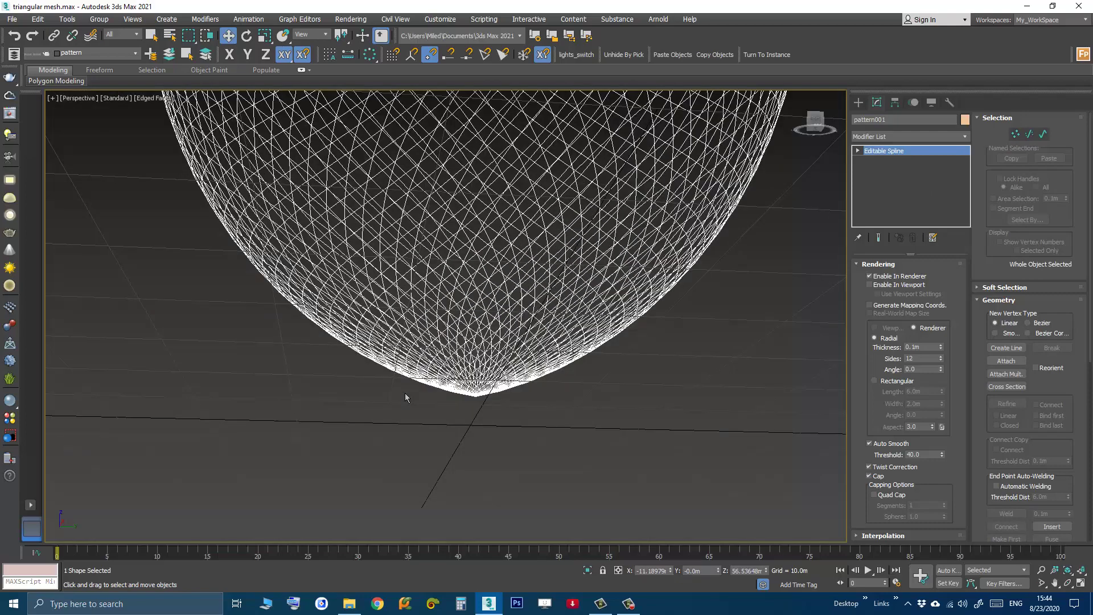
pyautogui.scroll(-5, 406, 397)
# Step: Re-enable viewport tubes on the lattice spline and turn off Edged Faces to inspect the bowl
pyautogui.click(410, 359)
pyautogui.keyDown('alt'); pyautogui.moveTo(410, 359); pyautogui.dragTo(443, 364, button='middle'); pyautogui.keyUp('alt')
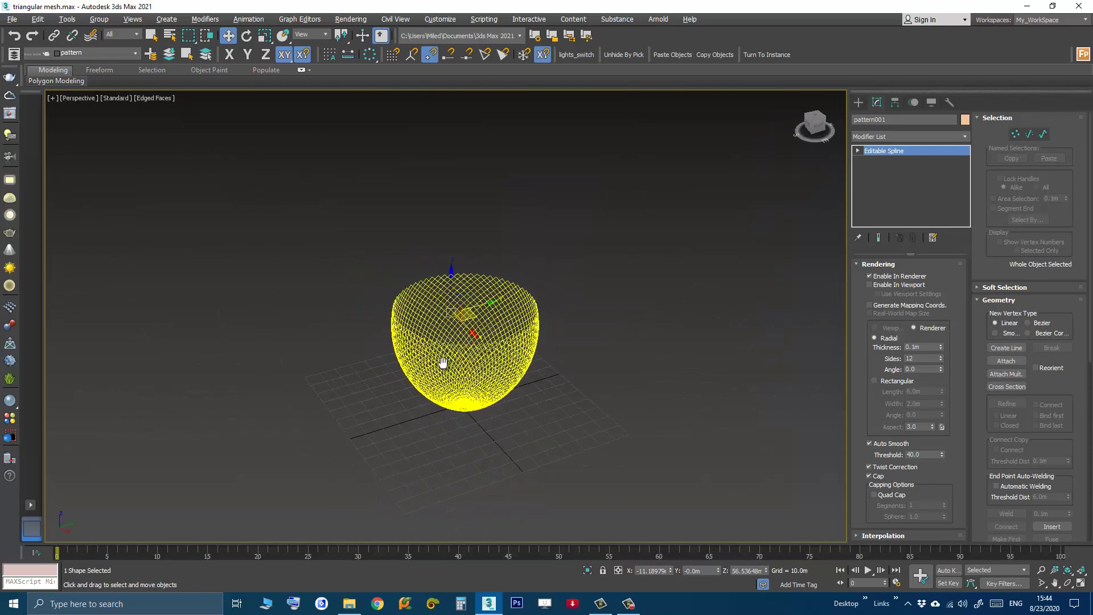
pyautogui.scroll(3, 443, 364)
pyautogui.click(870, 285)
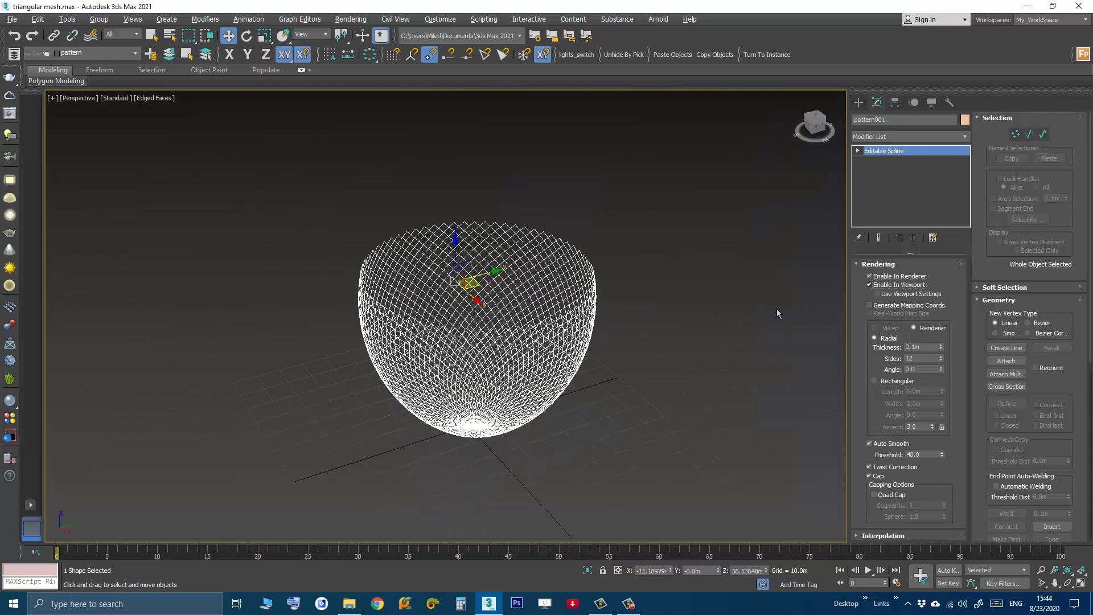
pyautogui.click(681, 351)
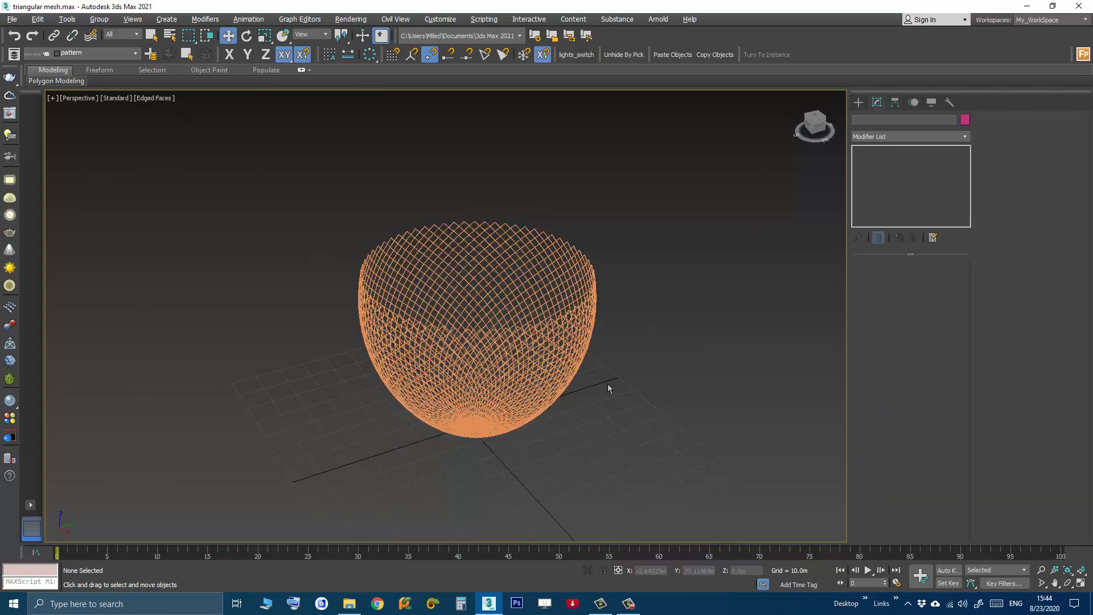
pyautogui.keyDown('alt'); pyautogui.moveTo(608, 389); pyautogui.dragTo(479, 350, button='middle'); pyautogui.keyUp('alt')
pyautogui.scroll(3, 468, 337)
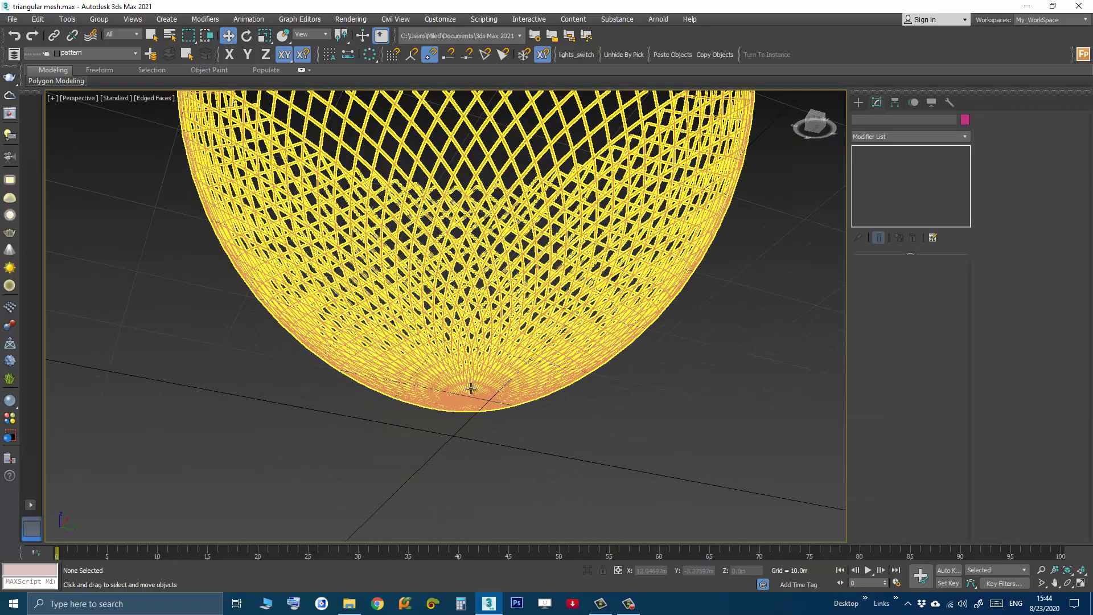
pyautogui.scroll(3, 478, 358)
pyautogui.scroll(3, 521, 474)
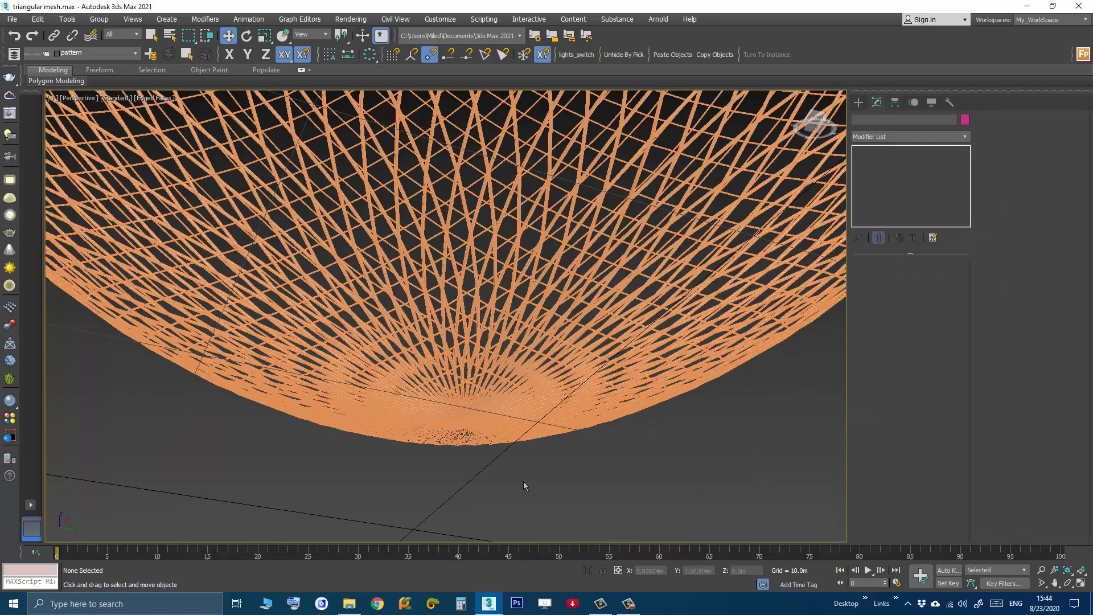
pyautogui.press('F4')
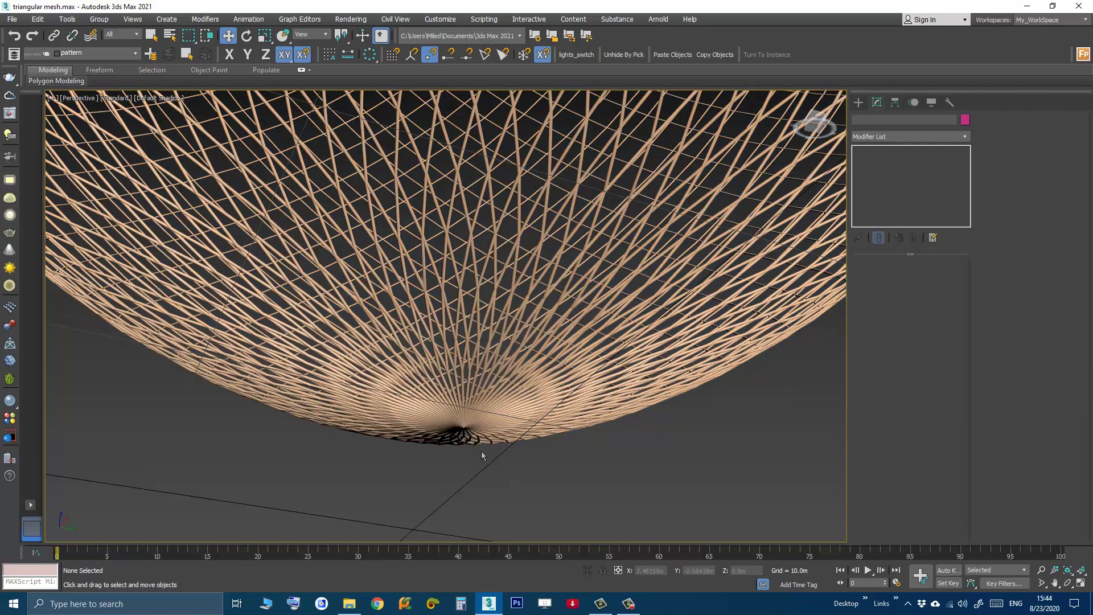
pyautogui.scroll(-5, 480, 456)
pyautogui.scroll(-3, 482, 453)
pyautogui.scroll(2, 476, 427)
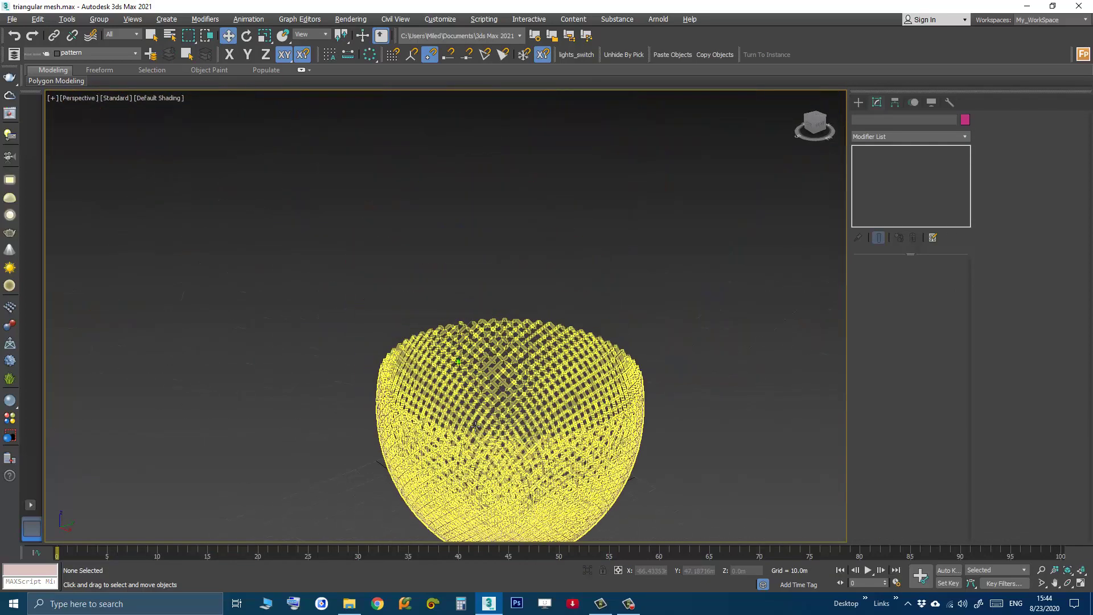
pyautogui.moveTo(476, 425); pyautogui.dragTo(454, 286, button='middle')
pyautogui.scroll(5, 506, 275)
pyautogui.scroll(2, 506, 276)
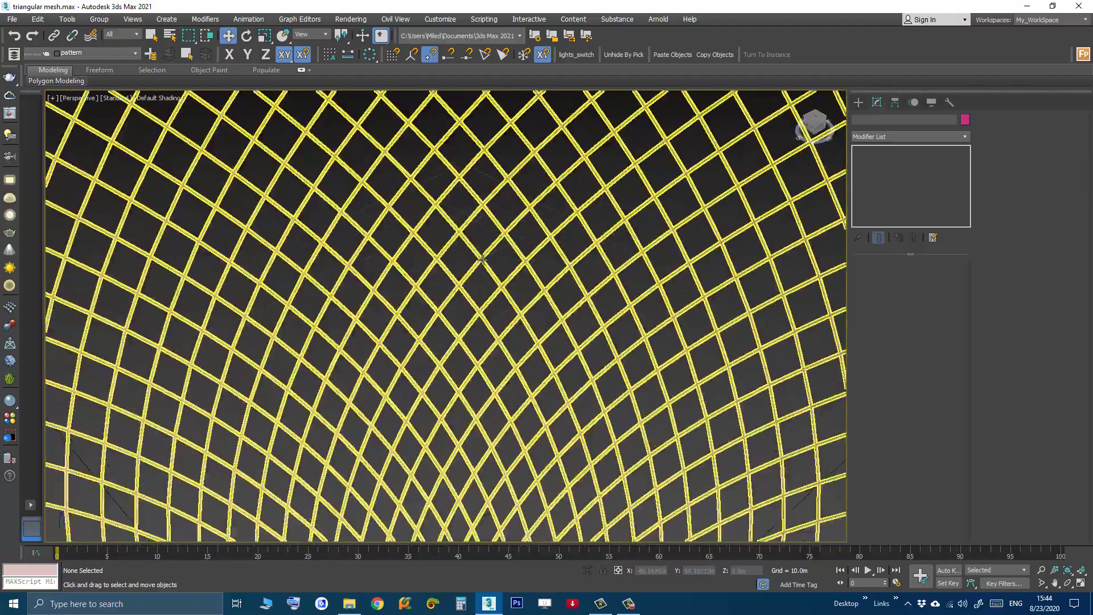
pyautogui.scroll(-8, 506, 275)
pyautogui.scroll(3, 506, 275)
pyautogui.scroll(5, 506, 278)
pyautogui.scroll(-5, 507, 278)
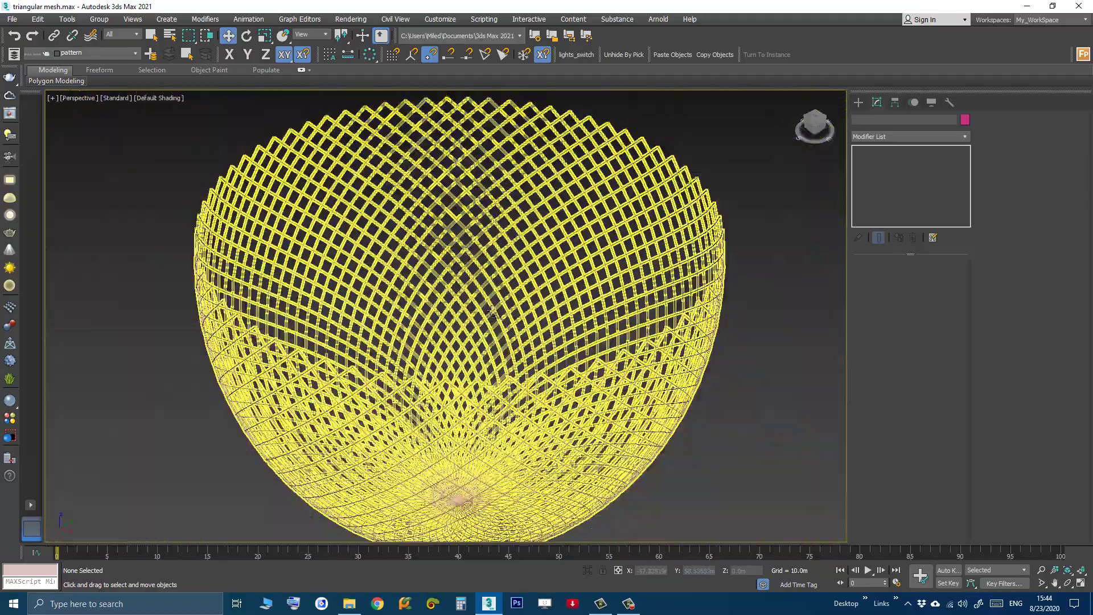
# Step: Switch the lattice spline's rendering profile from Radial to Rectangular
pyautogui.moveTo(506, 278); pyautogui.dragTo(469, 310, button='middle')
pyautogui.scroll(2, 513, 304)
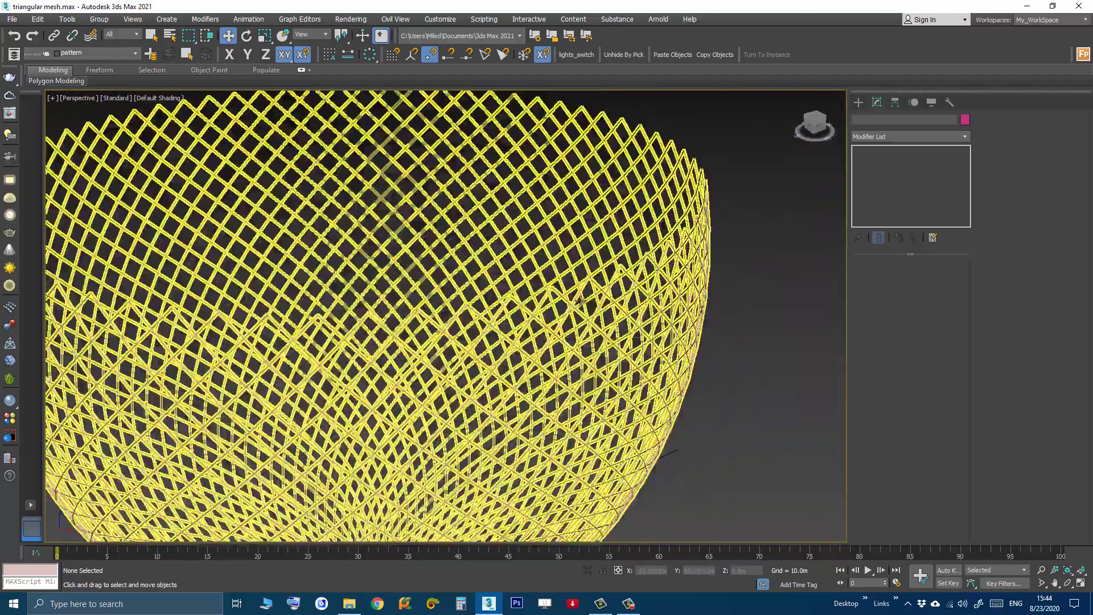
pyautogui.click(577, 298)
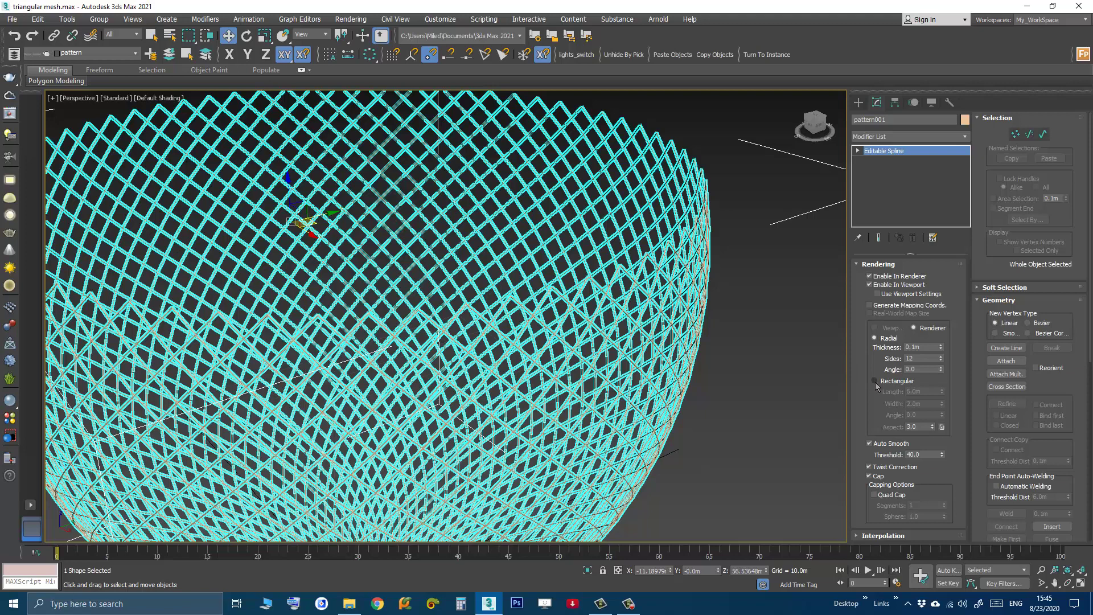
pyautogui.scroll(2, 593, 288)
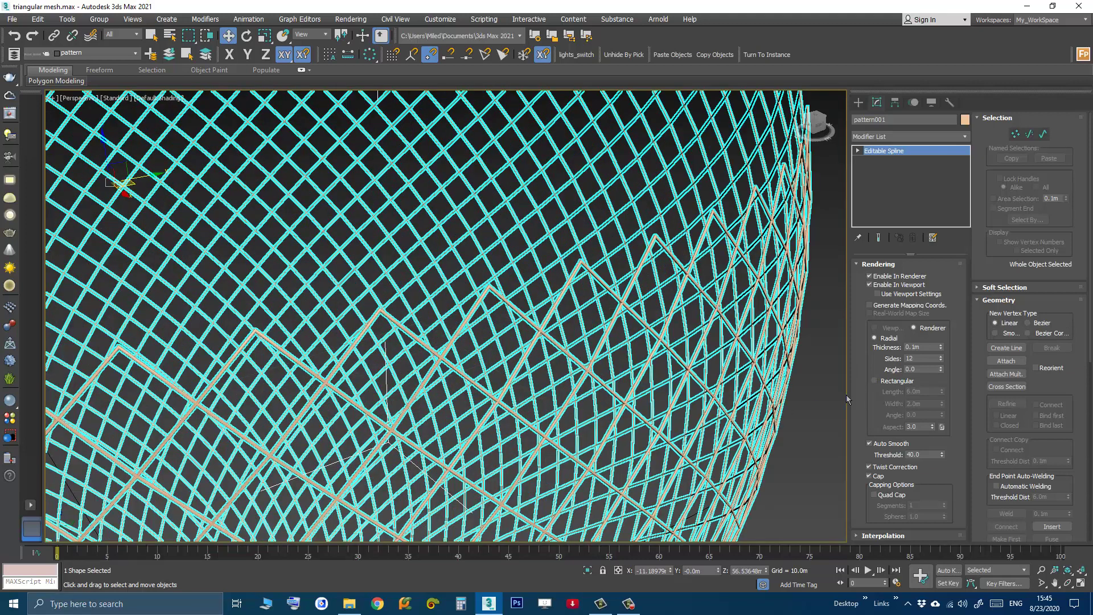
pyautogui.click(877, 382)
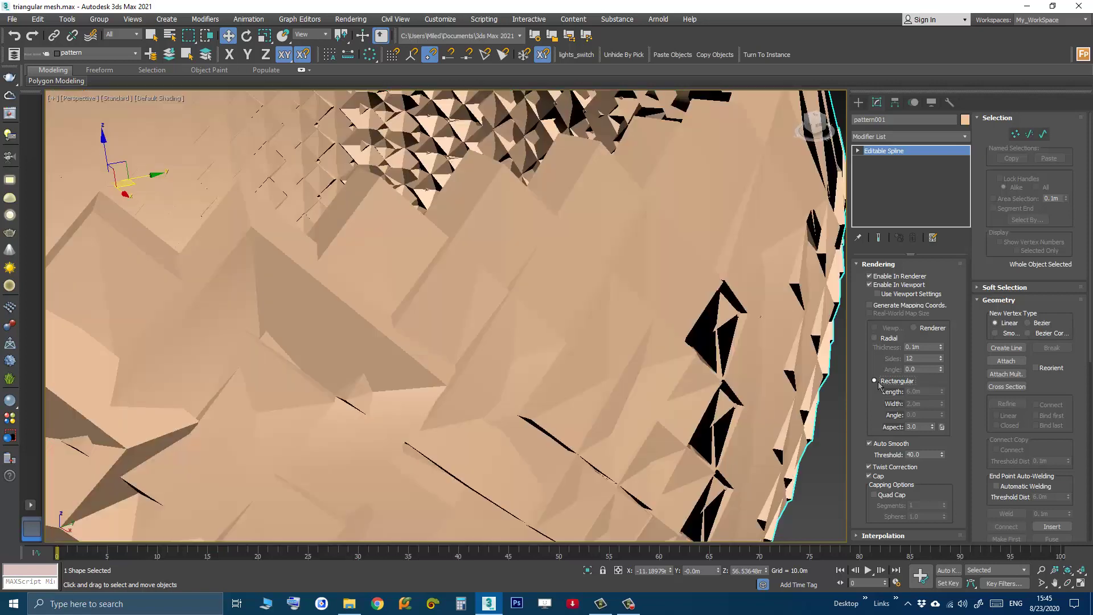
pyautogui.scroll(-5, 722, 386)
pyautogui.scroll(2, 722, 387)
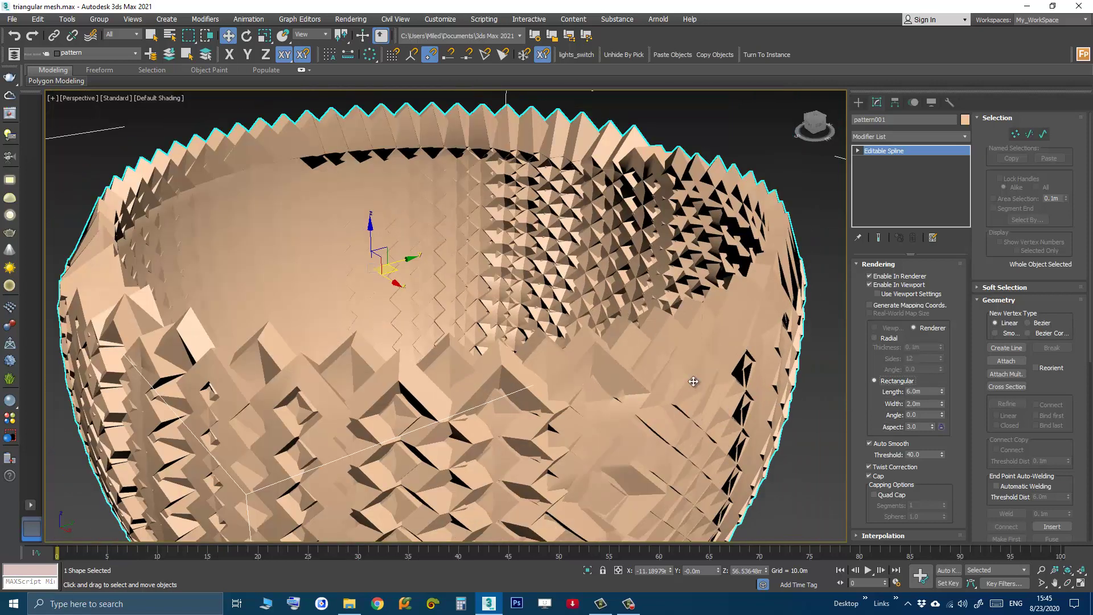
# Step: Set the rectangular strip Length to 0.2m and Width to 0.4m, inspecting the lattice
pyautogui.moveTo(928, 392); pyautogui.dragTo(910, 391)
pyautogui.press('Return')
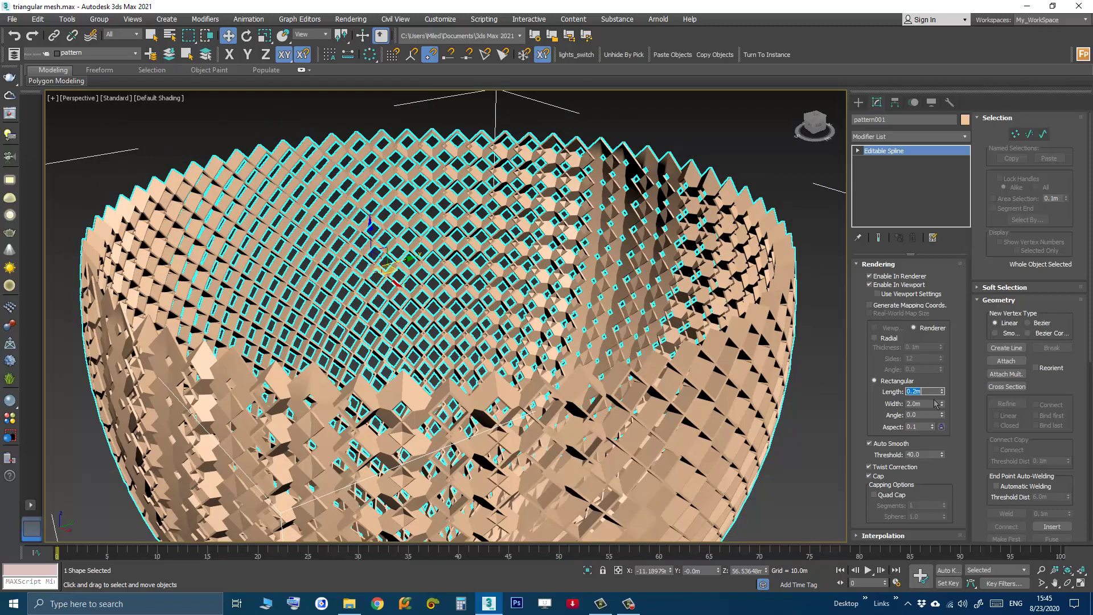
pyautogui.moveTo(924, 407); pyautogui.dragTo(837, 405)
pyautogui.scroll(2, 534, 416)
pyautogui.scroll(5, 533, 342)
pyautogui.scroll(3, 534, 273)
pyautogui.scroll(3, 534, 243)
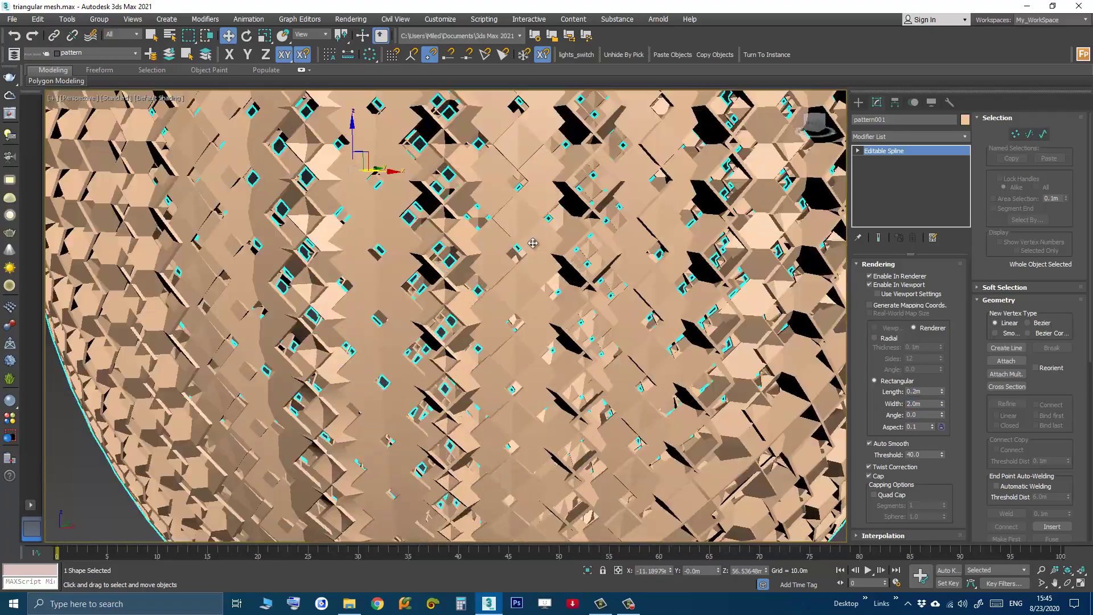
pyautogui.scroll(-3, 533, 244)
pyautogui.moveTo(533, 244)
pyautogui.keyDown('alt'); pyautogui.mouseDown(button='middle')
pyautogui.moveTo(549, 374)
pyautogui.moveTo(530, 338)
pyautogui.moveTo(484, 324)
pyautogui.moveTo(813, 435)
pyautogui.mouseUp(button='middle'); pyautogui.keyUp('alt')
pyautogui.scroll(-2, 530, 337)
pyautogui.scroll(-2, 530, 338)
pyautogui.doubleClick(925, 403)
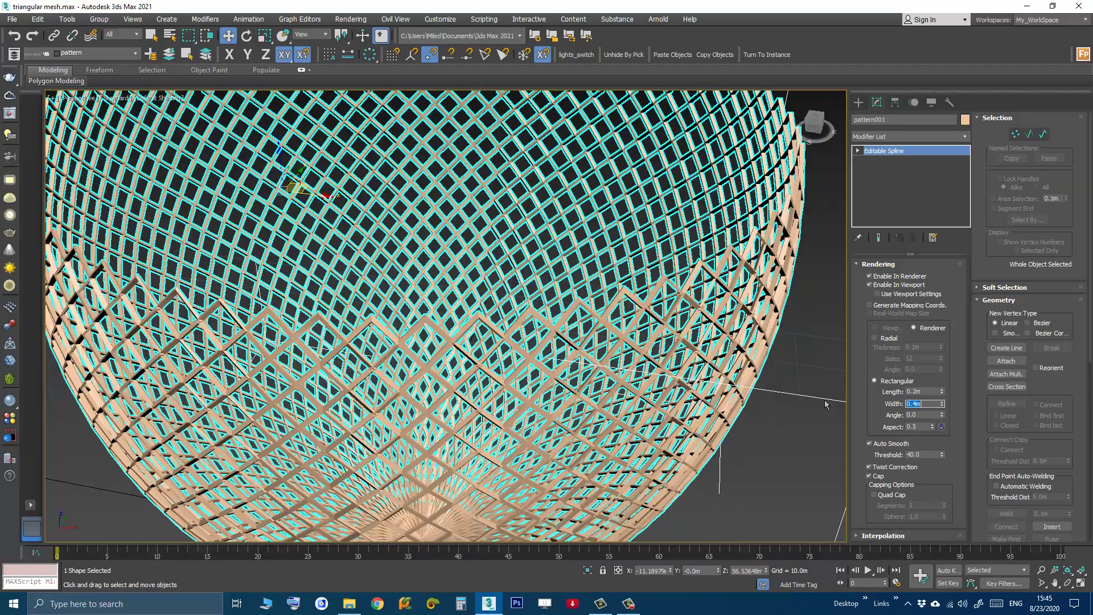
pyautogui.scroll(3, 452, 333)
pyautogui.scroll(-2, 485, 338)
pyautogui.scroll(-3, 485, 338)
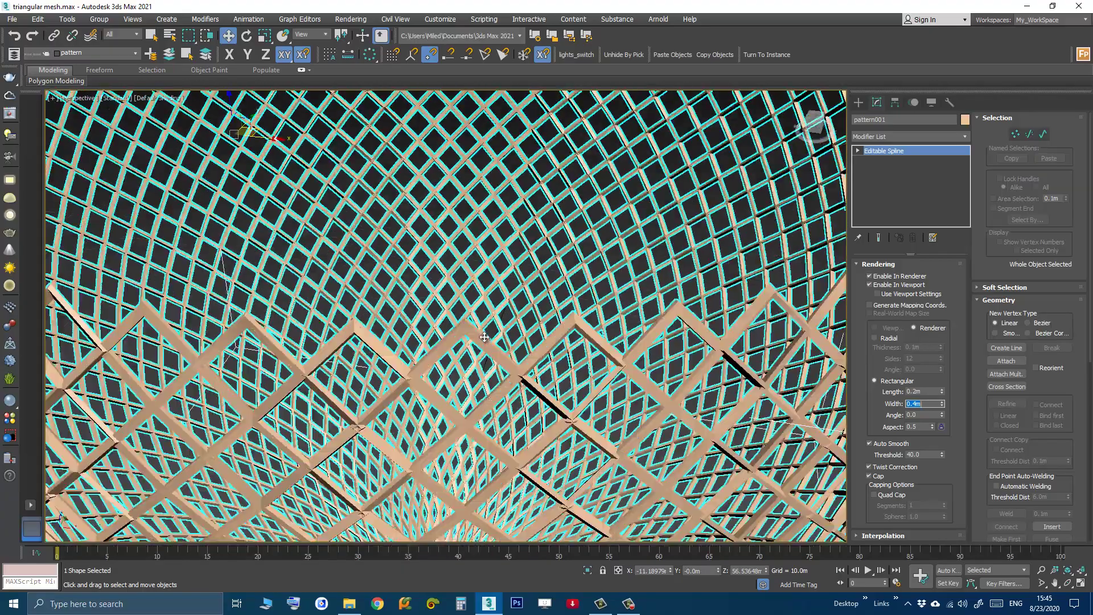
pyautogui.scroll(-3, 487, 368)
pyautogui.scroll(-2, 487, 393)
pyautogui.moveTo(487, 393); pyautogui.dragTo(488, 333, button='middle')
pyautogui.scroll(2, 488, 333)
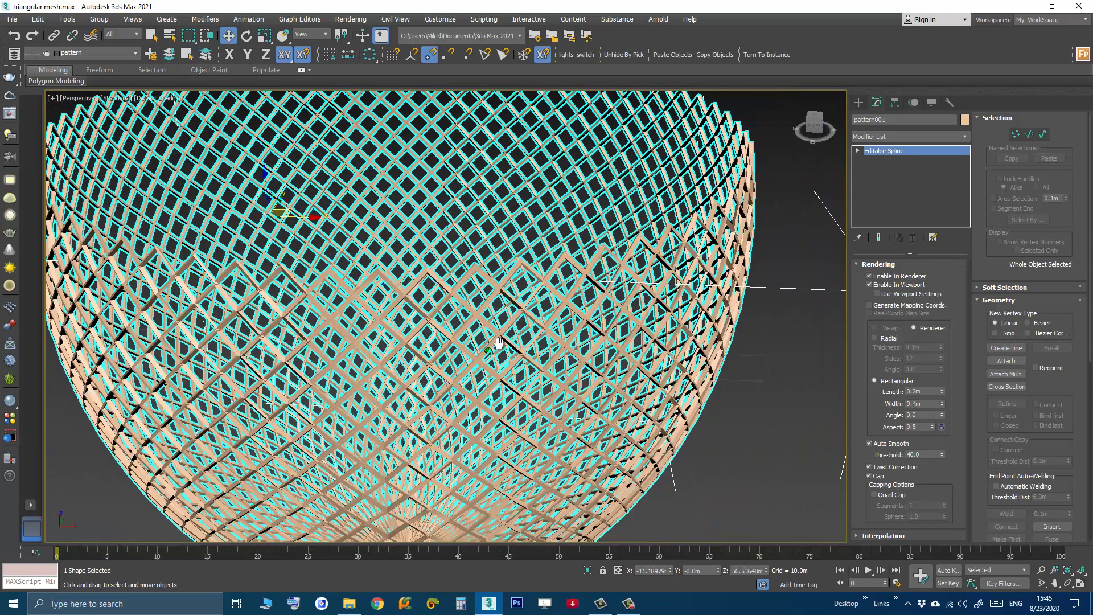
pyautogui.scroll(2, 469, 280)
pyautogui.scroll(-2, 472, 291)
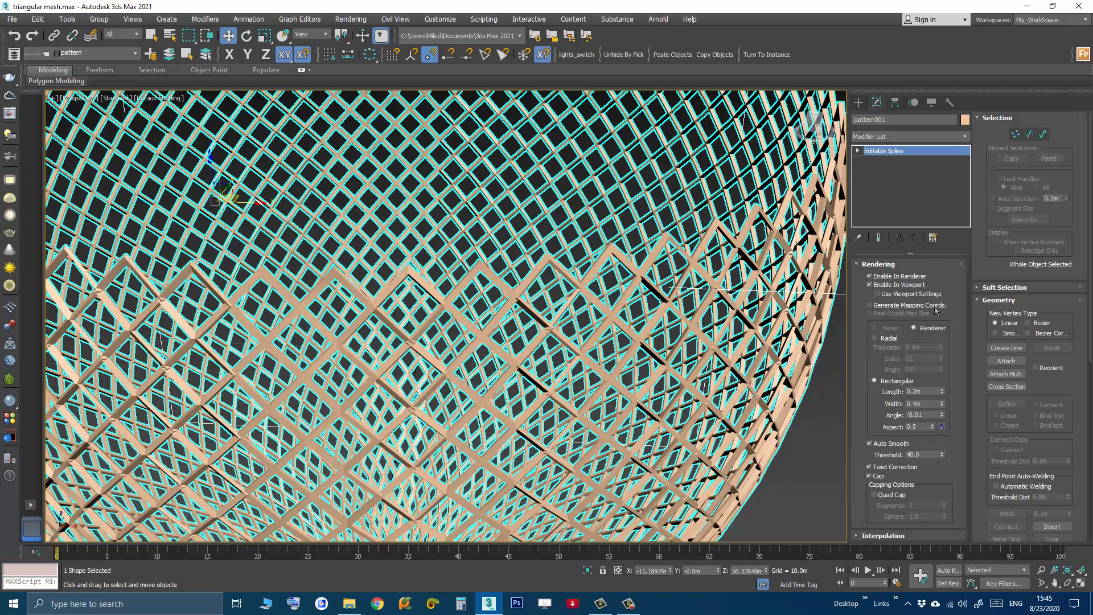
# Step: Rotate the rectangular strips to a 45° angle, then switch the profile back to Radial
pyautogui.moveTo(942, 415)
pyautogui.mouseDown()
pyautogui.moveTo(936, 293)
pyautogui.moveTo(923, 267)
pyautogui.mouseUp()
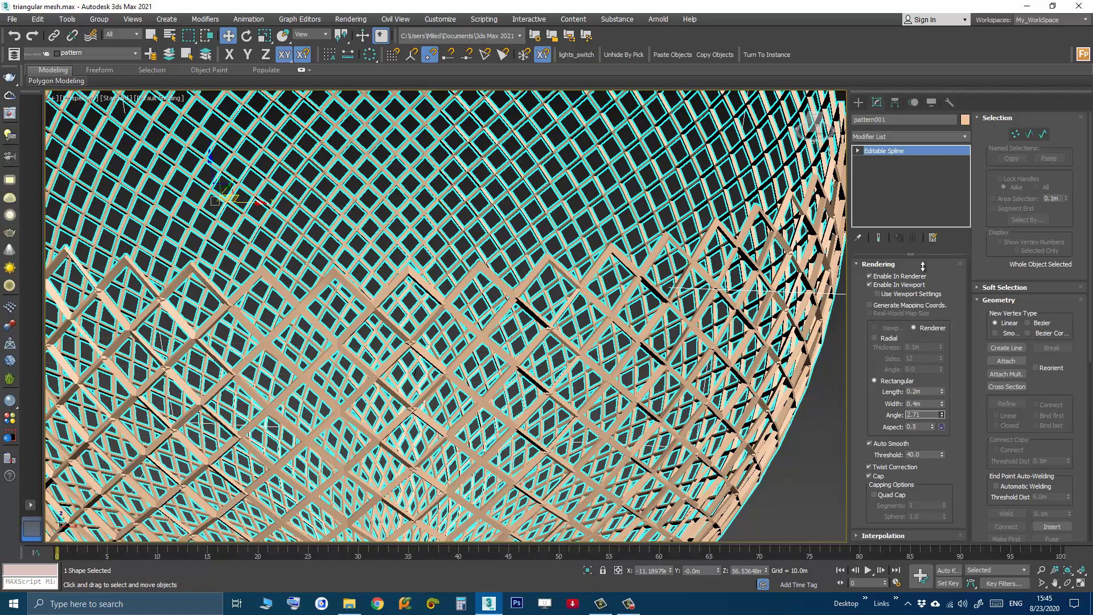
pyautogui.scroll(2, 533, 287)
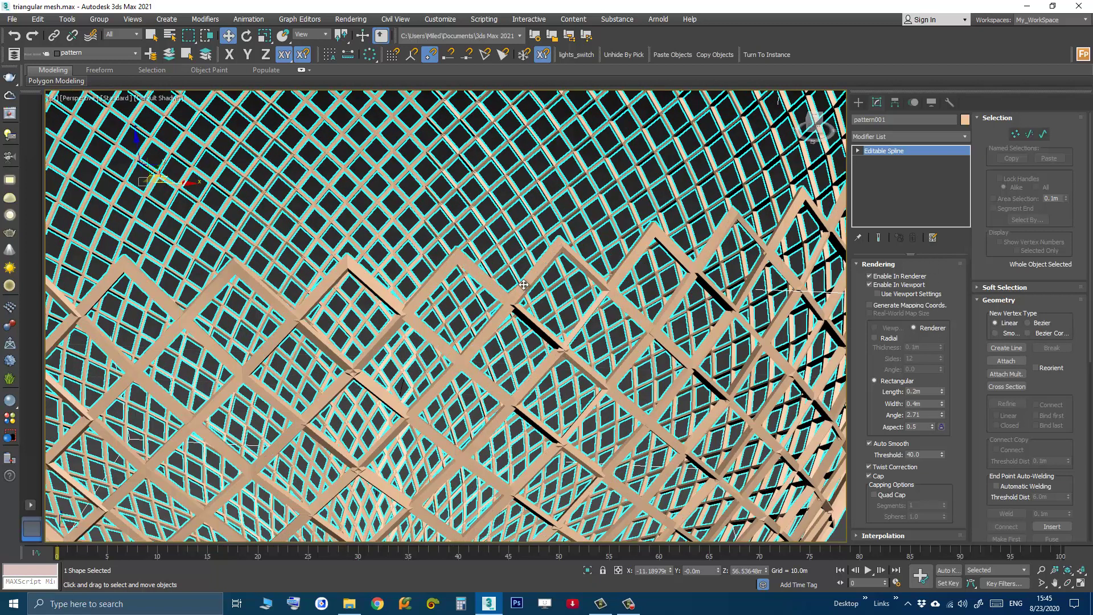
pyautogui.moveTo(925, 414); pyautogui.dragTo(886, 413)
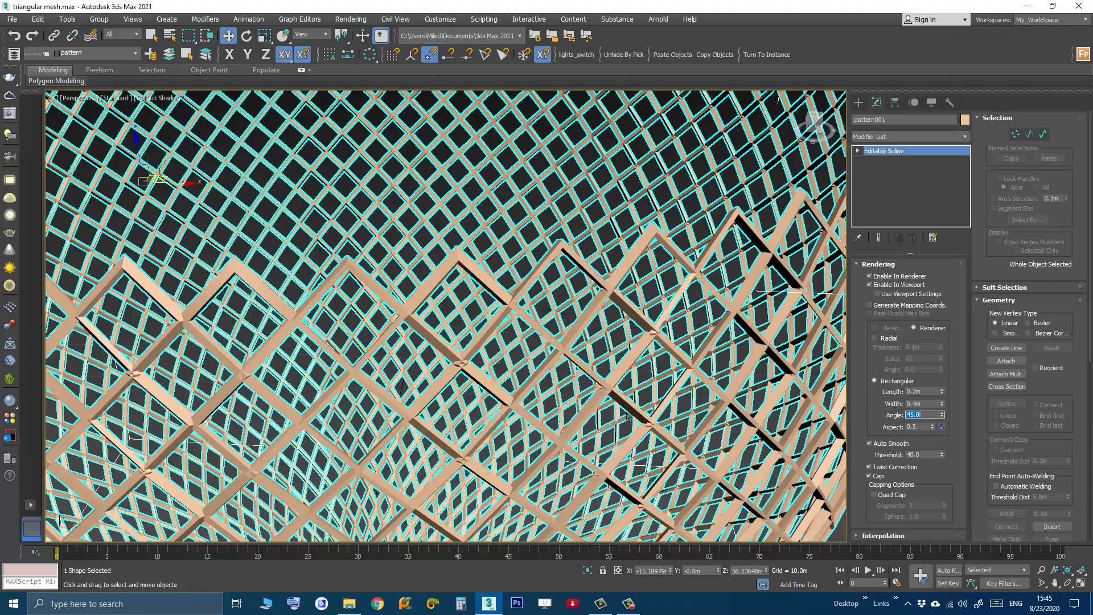
pyautogui.press('z')
pyautogui.keyDown('alt'); pyautogui.moveTo(553, 425); pyautogui.dragTo(747, 450, button='middle'); pyautogui.keyUp('alt')
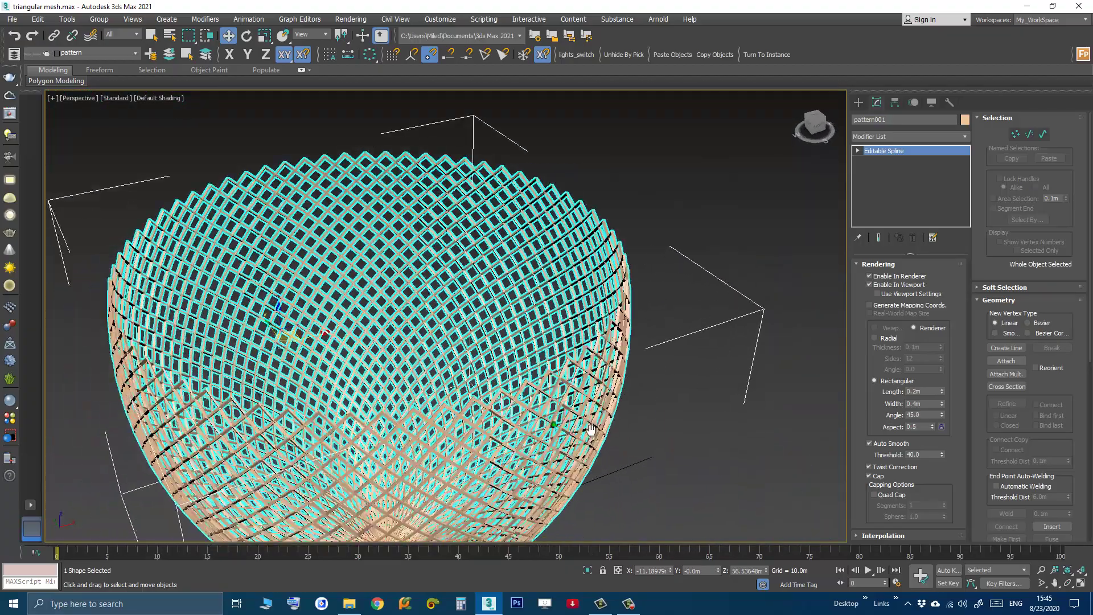
pyautogui.click(876, 340)
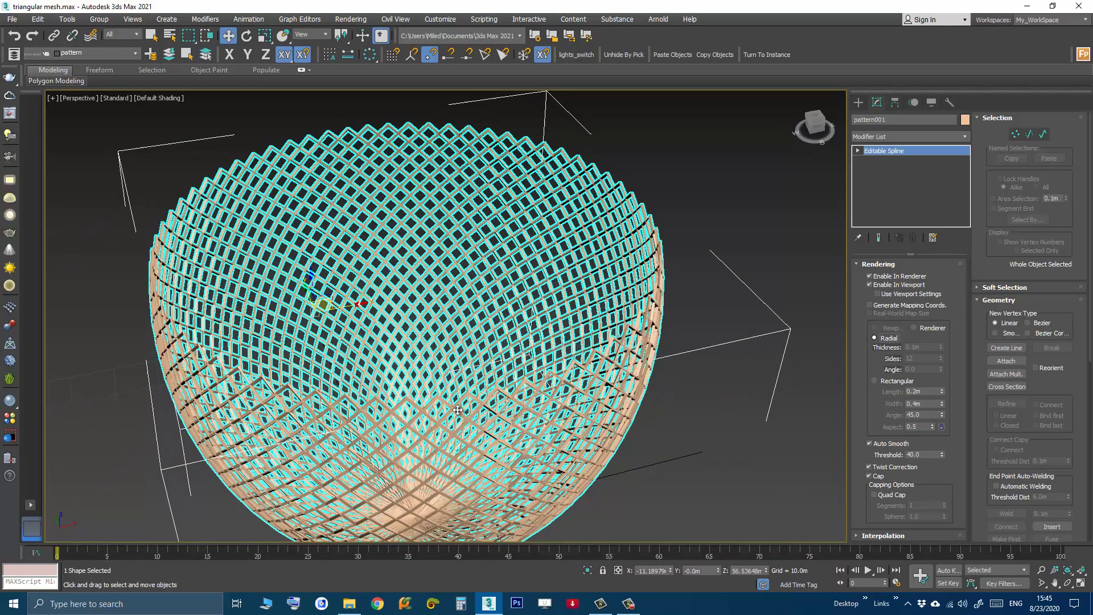
# Step: Unhide all objects to reveal the Arc002 bowl surface, with Edged Faces turned on
pyautogui.keyDown('alt'); pyautogui.moveTo(458, 411); pyautogui.dragTo(537, 308, button='middle'); pyautogui.keyUp('alt')
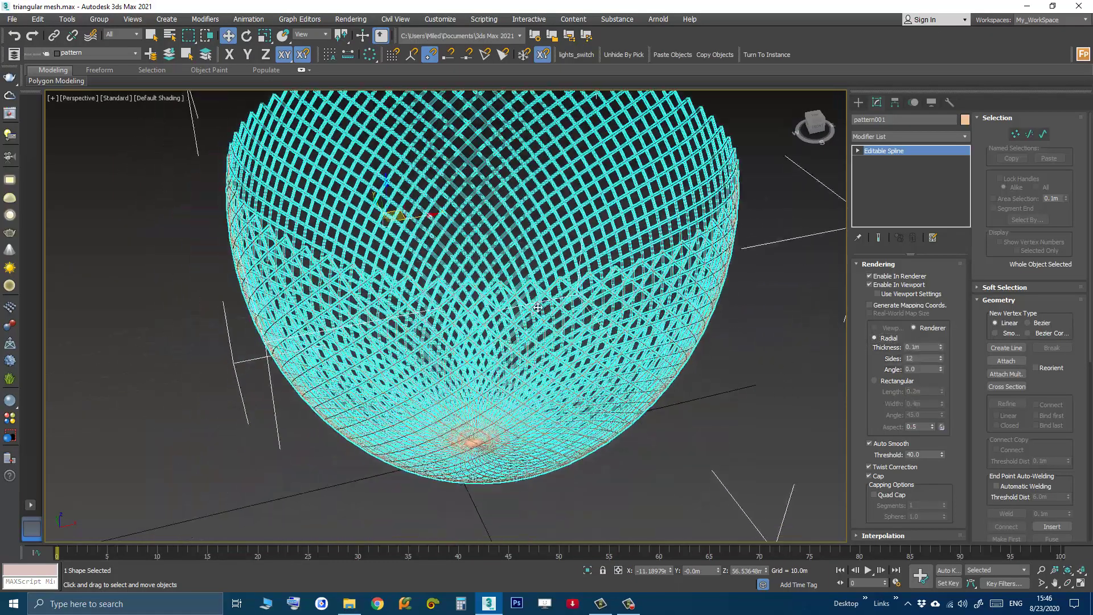
pyautogui.scroll(3, 505, 354)
pyautogui.keyDown('alt'); pyautogui.moveTo(502, 379); pyautogui.dragTo(506, 376, button='middle'); pyautogui.keyUp('alt')
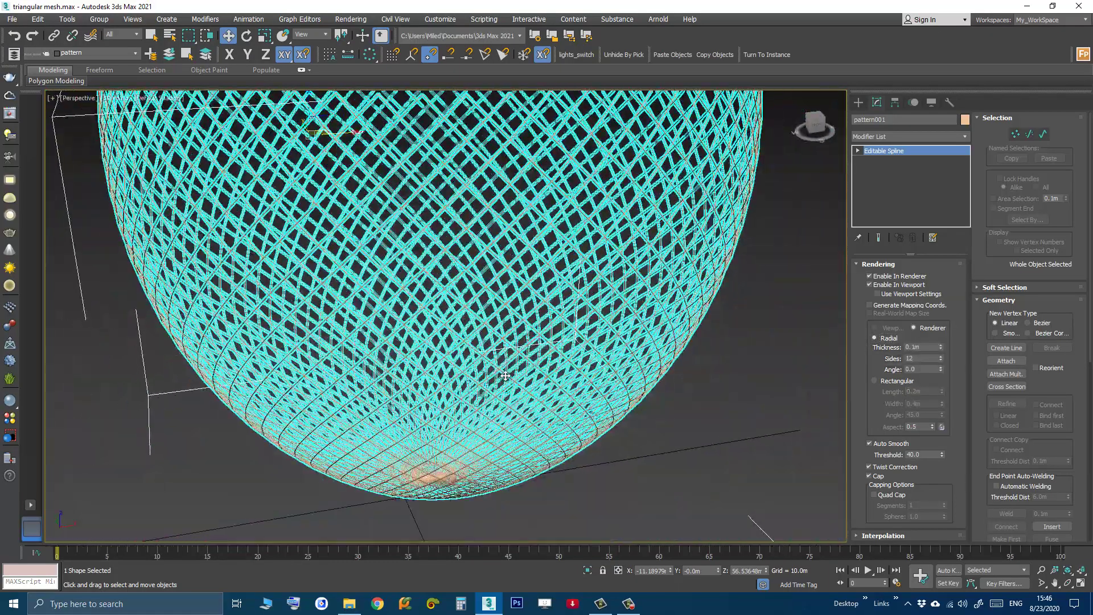
pyautogui.scroll(-4, 505, 376)
pyautogui.click(342, 453)
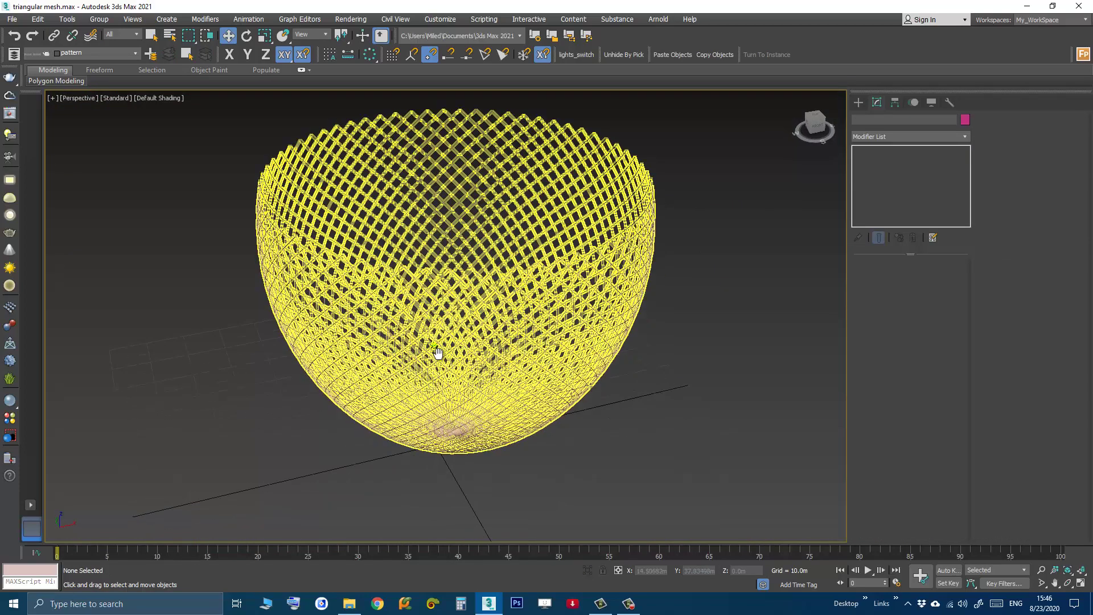
pyautogui.rightClick(448, 328)
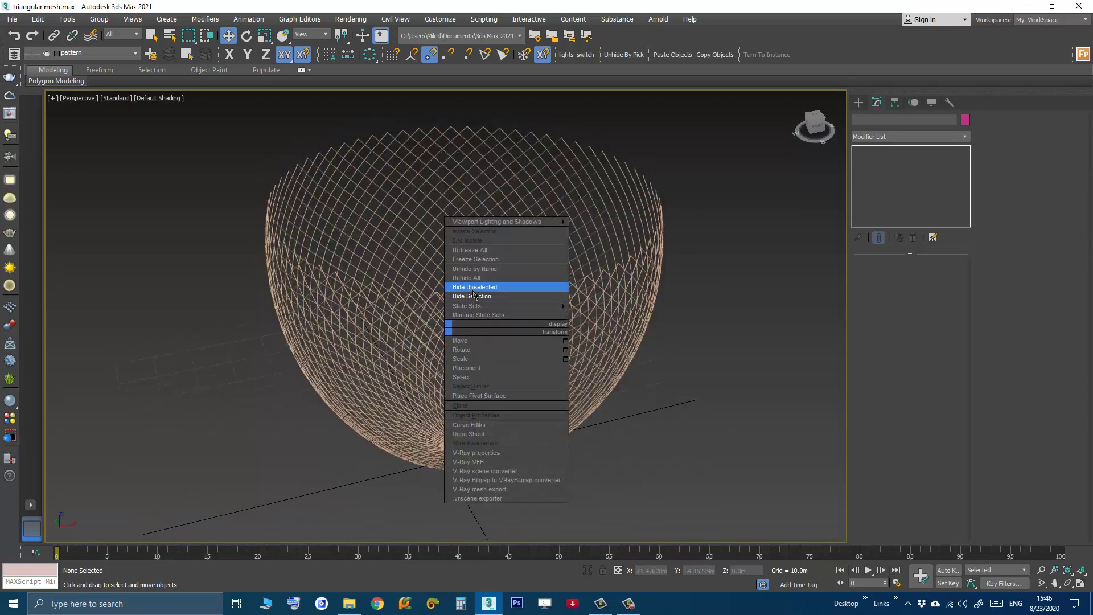
pyautogui.click(470, 279)
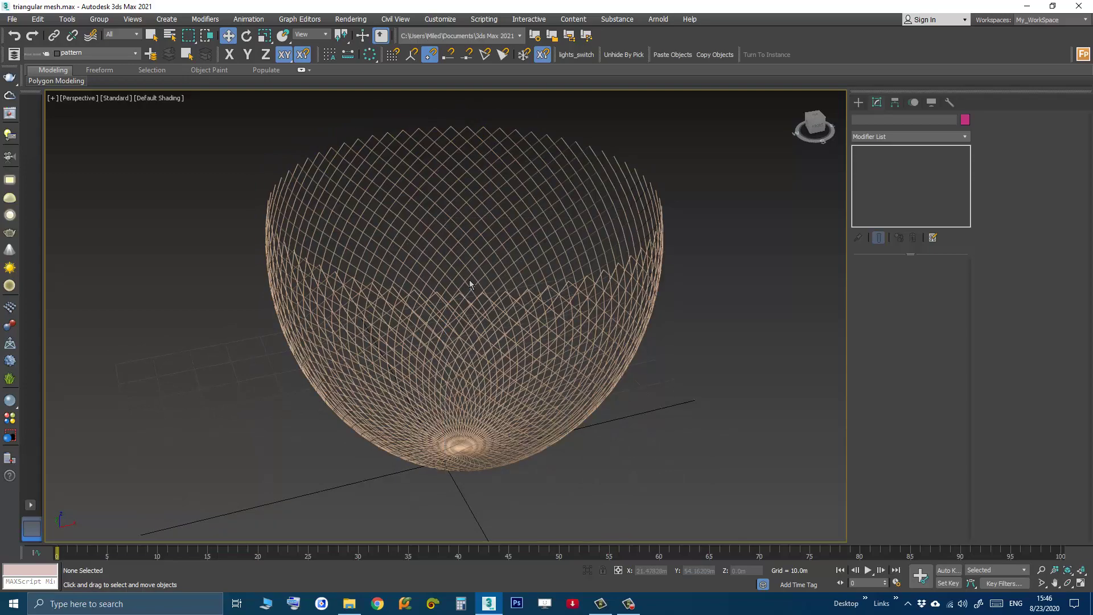
pyautogui.click(591, 317)
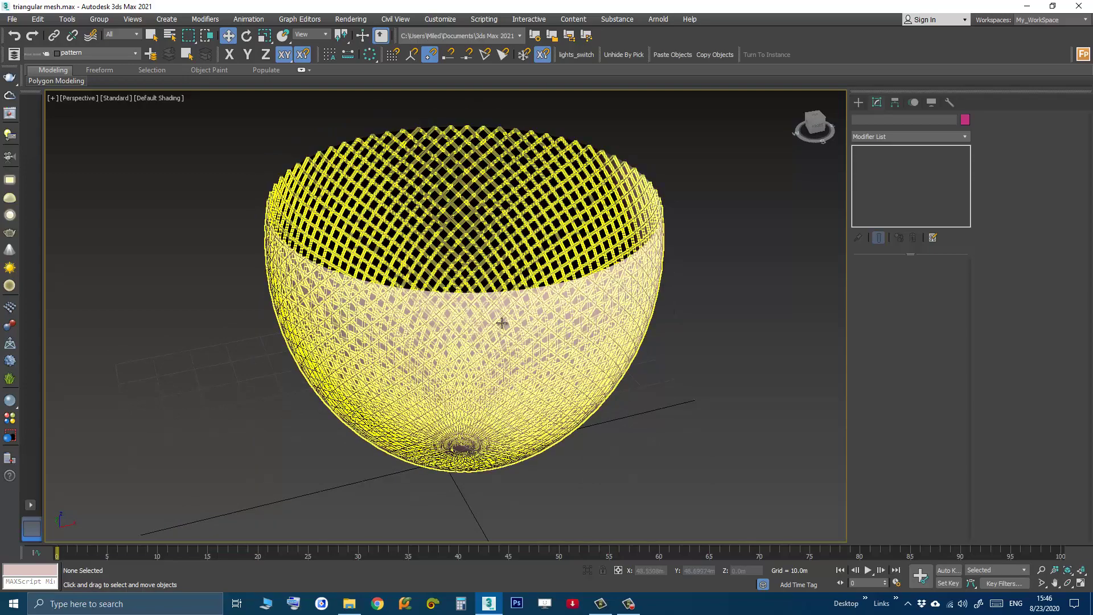
pyautogui.press('F4')
pyautogui.scroll(2, 480, 311)
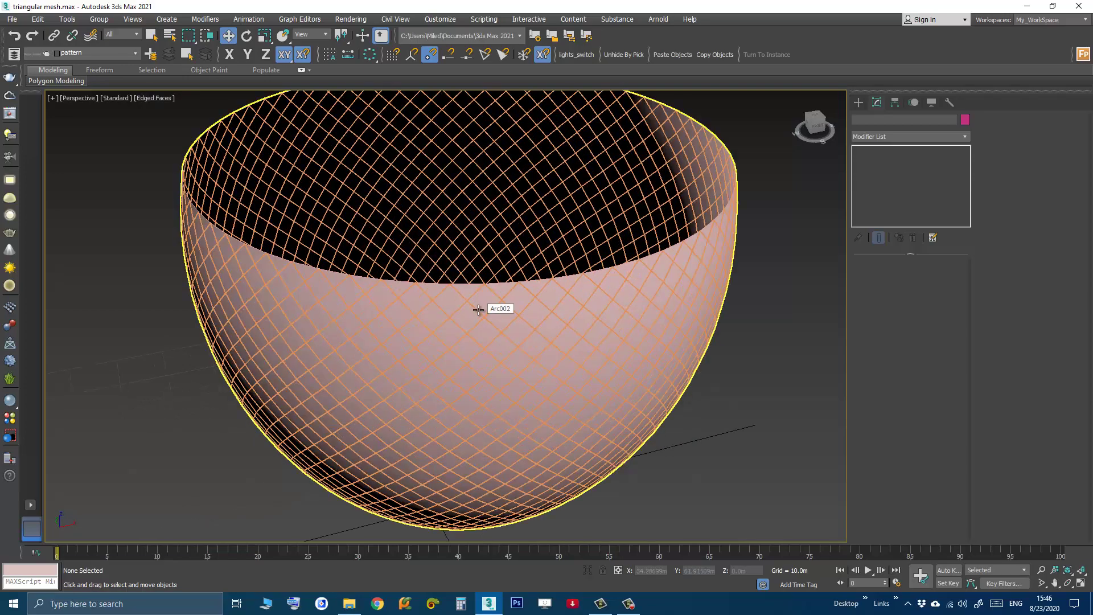
pyautogui.scroll(2, 478, 311)
# Step: Select the Arc002 bowl surface and toggle its See-Through display with Alt+X
pyautogui.click(453, 301)
pyautogui.scroll(-4, 453, 316)
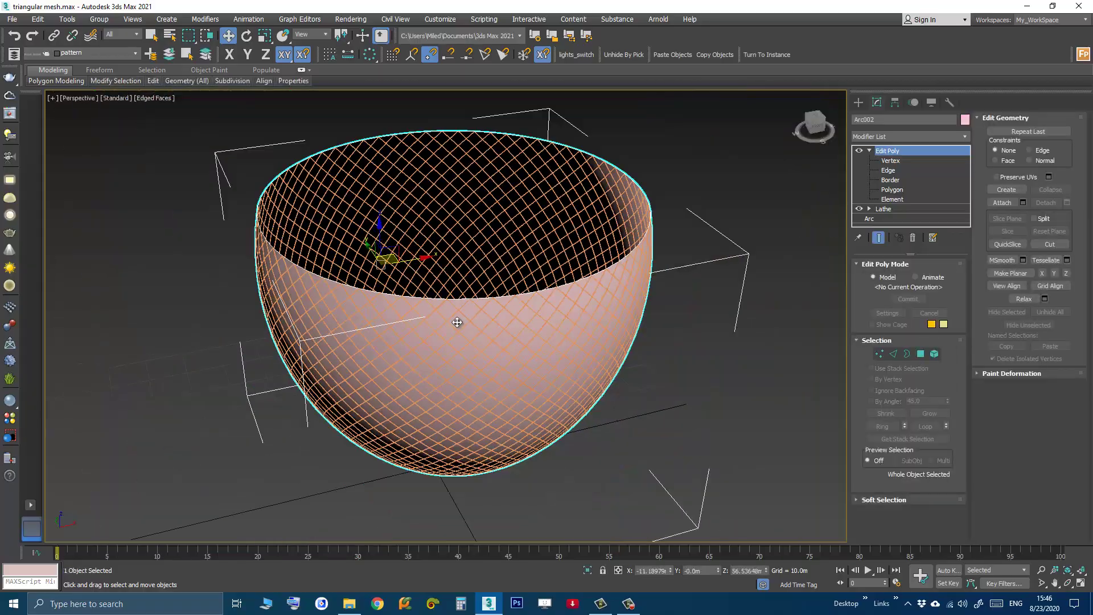
pyautogui.hotkey('alt', 'x')
pyautogui.keyDown('alt'); pyautogui.moveTo(451, 347); pyautogui.dragTo(420, 386, button='middle'); pyautogui.keyUp('alt')
pyautogui.hotkey('alt', 'x')
pyautogui.scroll(2, 420, 386)
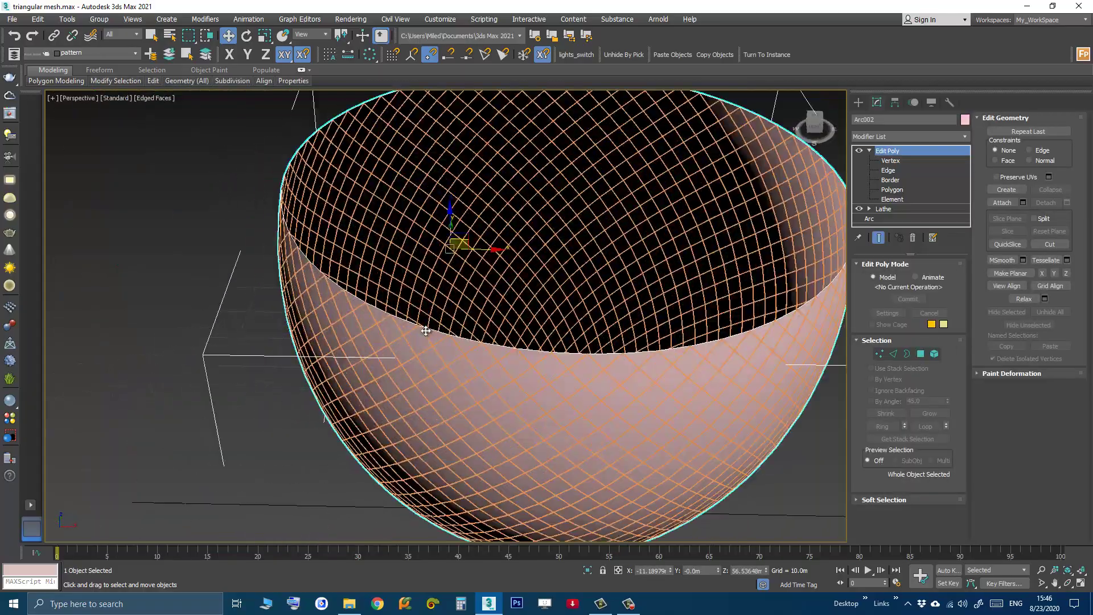
pyautogui.scroll(2, 423, 333)
pyautogui.keyDown('alt'); pyautogui.moveTo(421, 342); pyautogui.dragTo(420, 350, button='middle'); pyautogui.keyUp('alt')
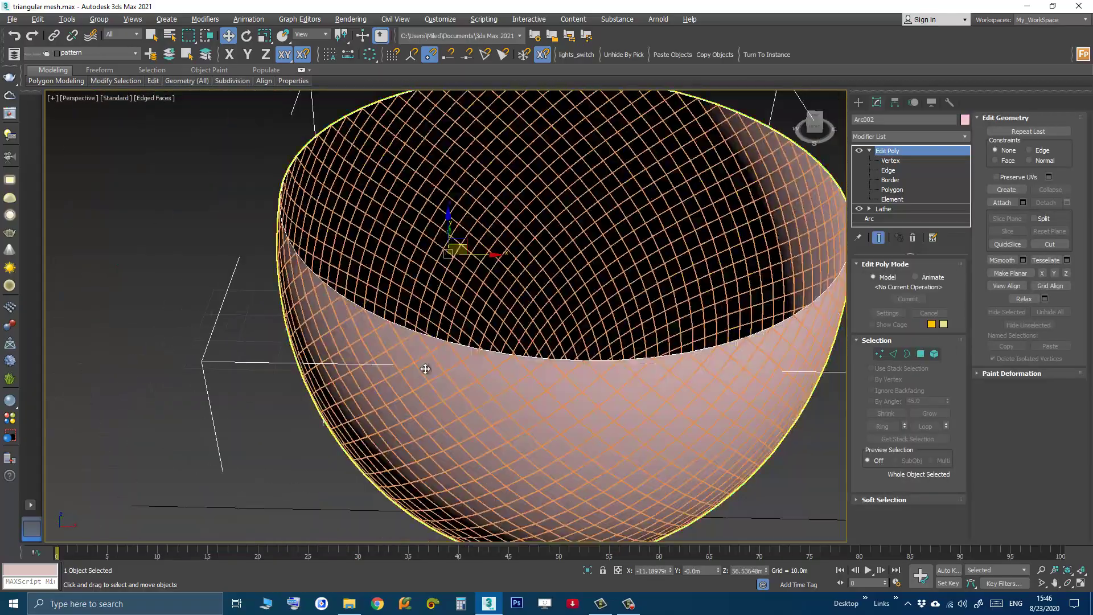
pyautogui.scroll(2, 423, 368)
pyautogui.scroll(2, 419, 317)
pyautogui.scroll(1, 456, 324)
pyautogui.hotkey('alt', 'x')
pyautogui.hotkey('alt', 'x')
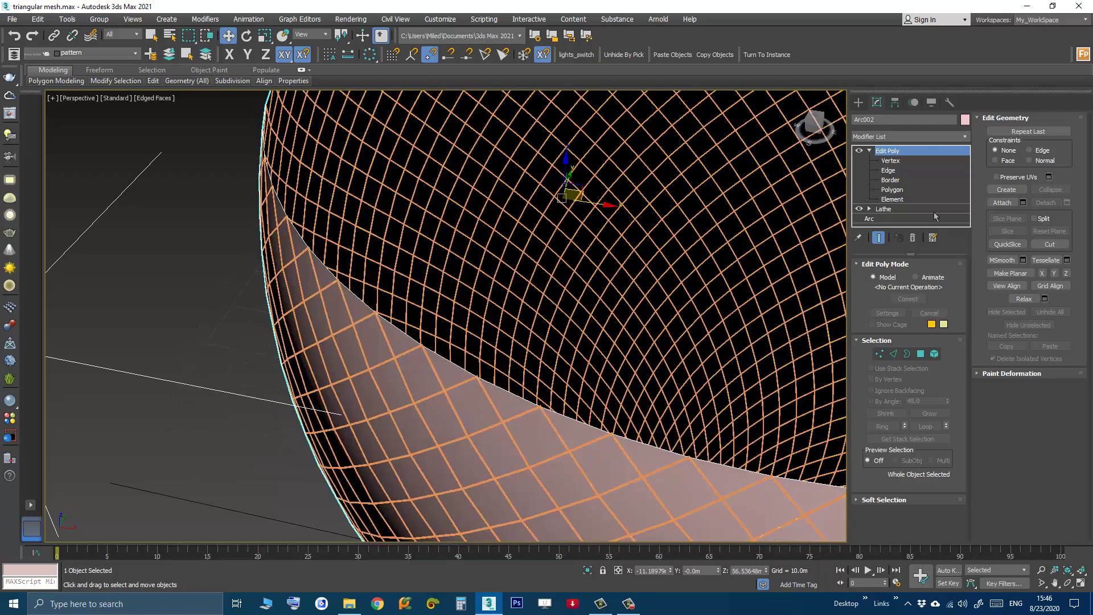
# Step: Add a Shell modifier to Arc002 with a 0.05m Outer Amount
pyautogui.click(904, 136)
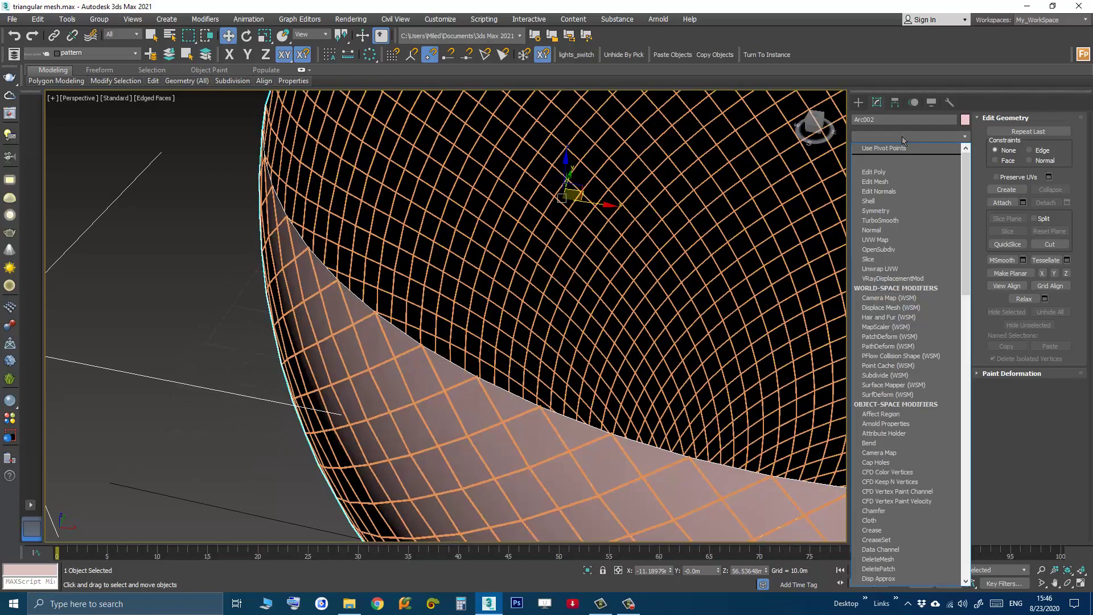
pyautogui.press('s')
pyautogui.press('Return')
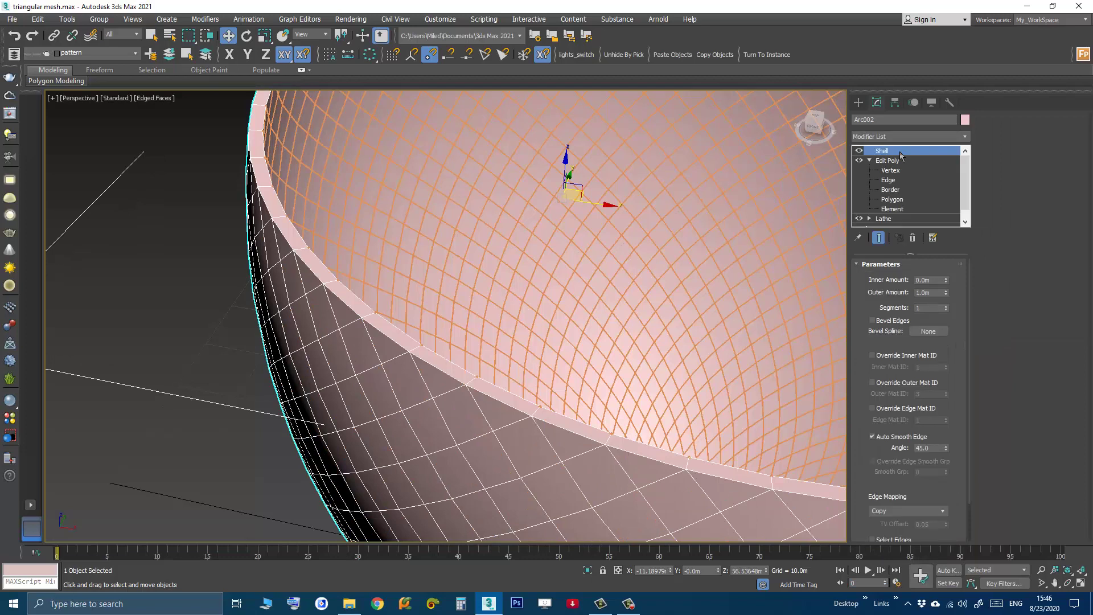
pyautogui.moveTo(935, 294); pyautogui.dragTo(903, 291)
pyautogui.press('Return')
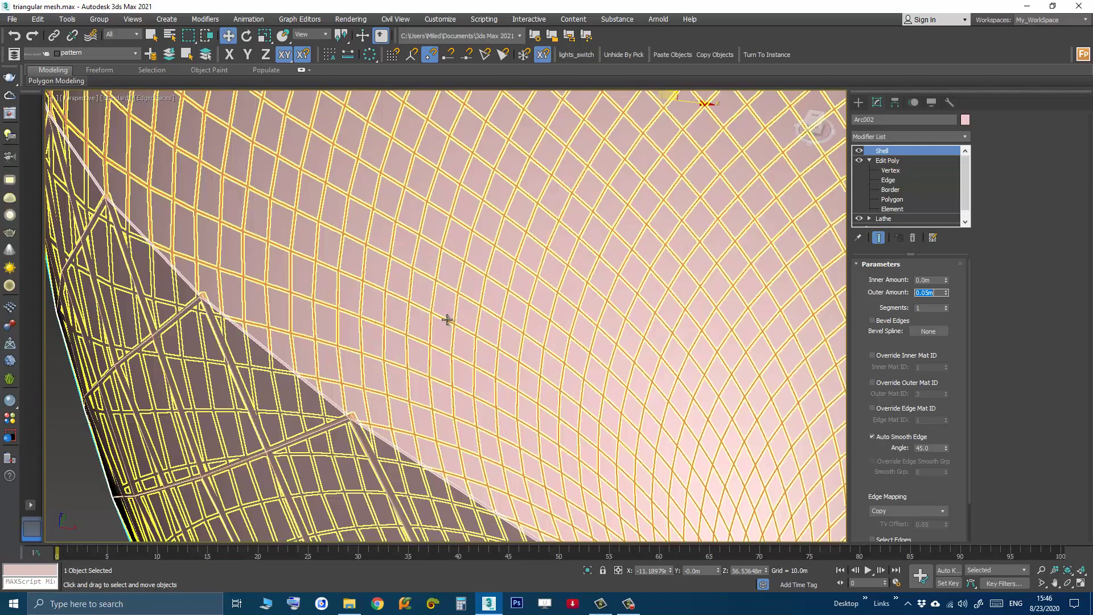
pyautogui.scroll(1, 443, 349)
pyautogui.scroll(-3, 443, 349)
pyautogui.scroll(1, 417, 351)
pyautogui.scroll(3, 416, 351)
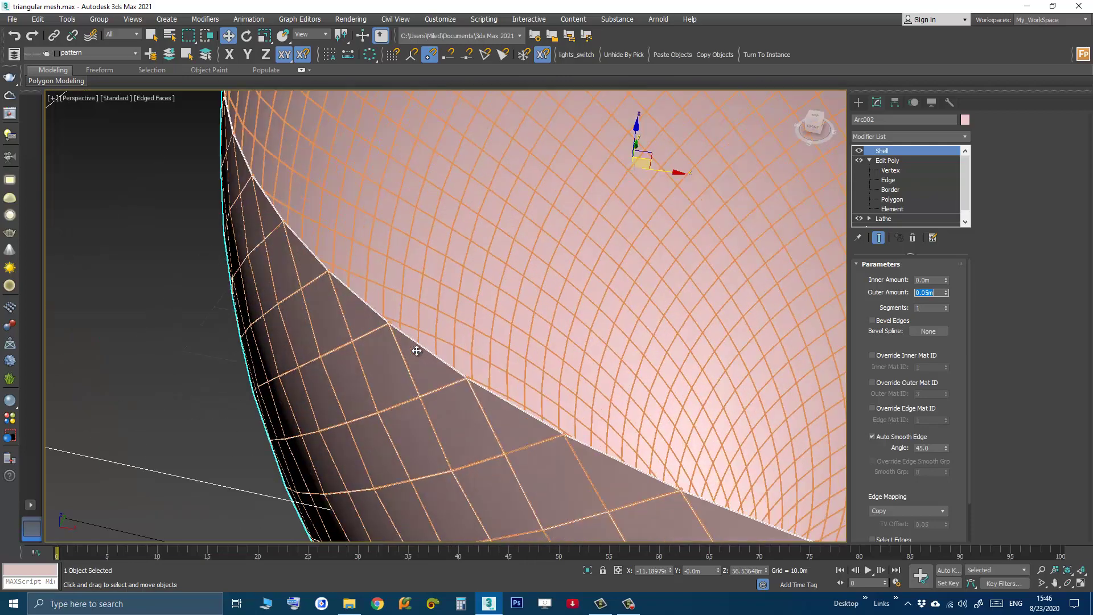
pyautogui.scroll(-2, 417, 351)
pyautogui.scroll(-2, 416, 351)
pyautogui.click(317, 366)
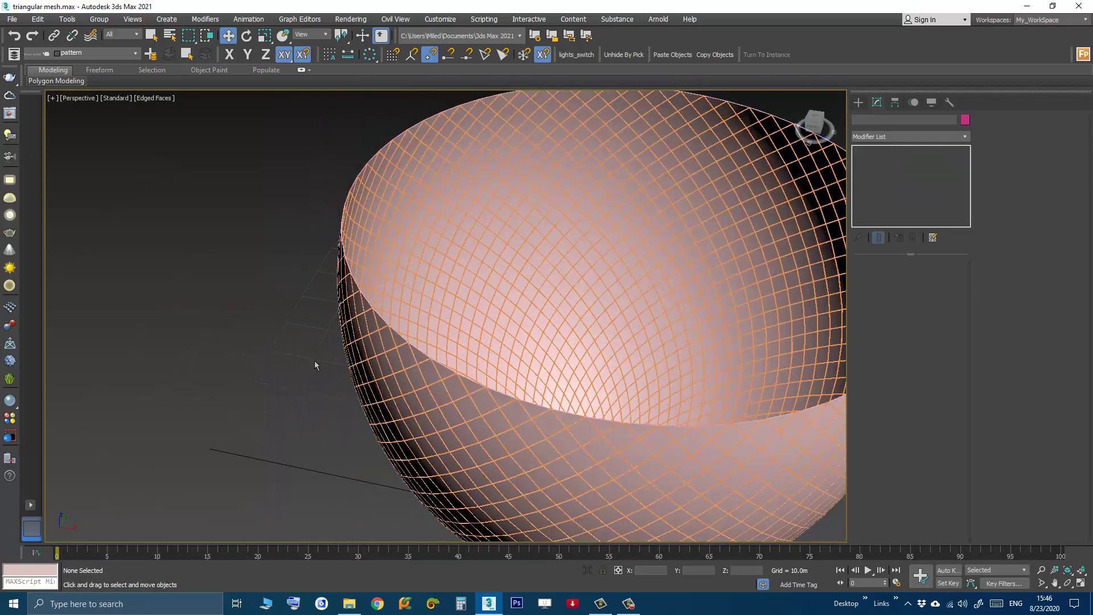
pyautogui.scroll(-2, 317, 366)
pyautogui.moveTo(392, 356)
pyautogui.keyDown('alt'); pyautogui.mouseDown(button='middle')
pyautogui.moveTo(427, 391)
pyautogui.moveTo(463, 354)
pyautogui.moveTo(464, 367)
pyautogui.moveTo(451, 364)
pyautogui.mouseUp(button='middle'); pyautogui.keyUp('alt')
pyautogui.scroll(3, 452, 364)
pyautogui.scroll(2, 455, 359)
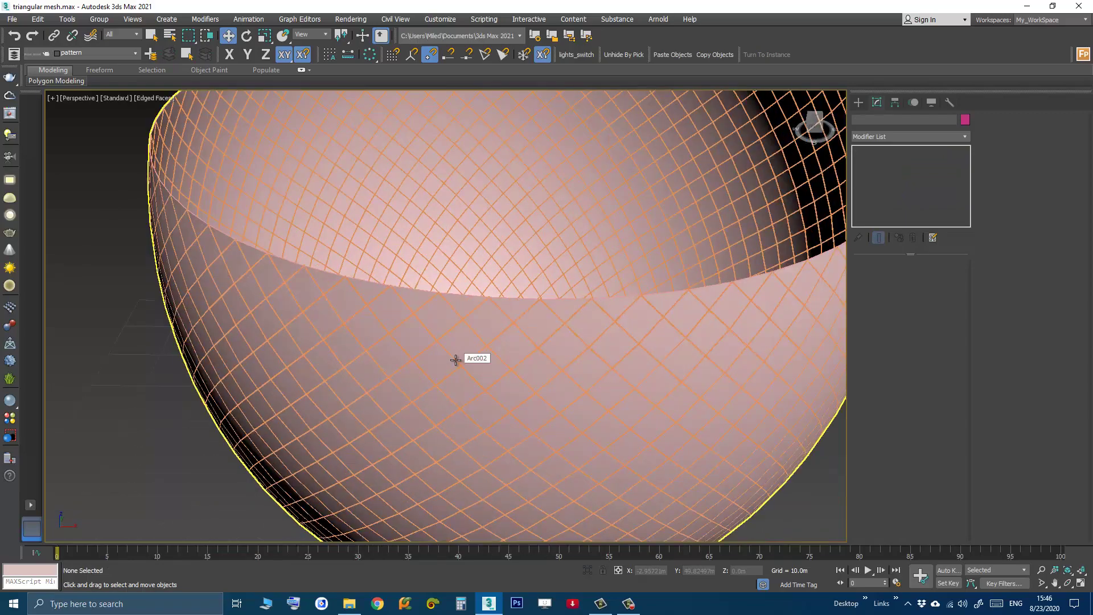
pyautogui.scroll(-2, 456, 359)
pyautogui.scroll(-2, 447, 334)
pyautogui.scroll(-1, 464, 376)
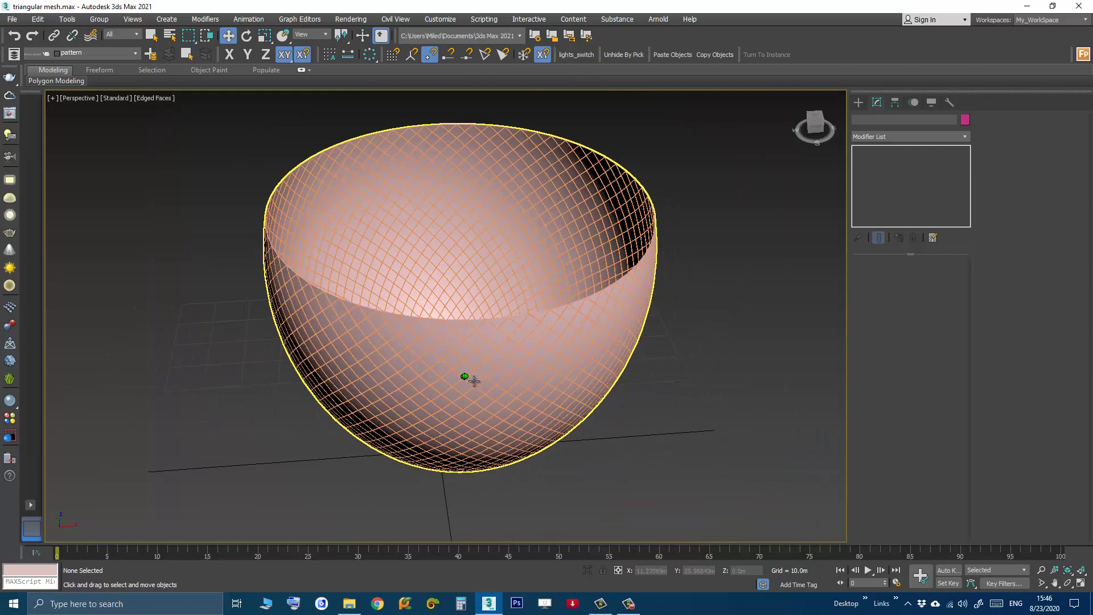
pyautogui.moveTo(472, 380)
pyautogui.keyDown('alt'); pyautogui.mouseDown(button='middle')
pyautogui.moveTo(515, 413)
pyautogui.moveTo(486, 370)
pyautogui.moveTo(500, 437)
pyautogui.moveTo(488, 398)
pyautogui.mouseUp(button='middle'); pyautogui.keyUp('alt')
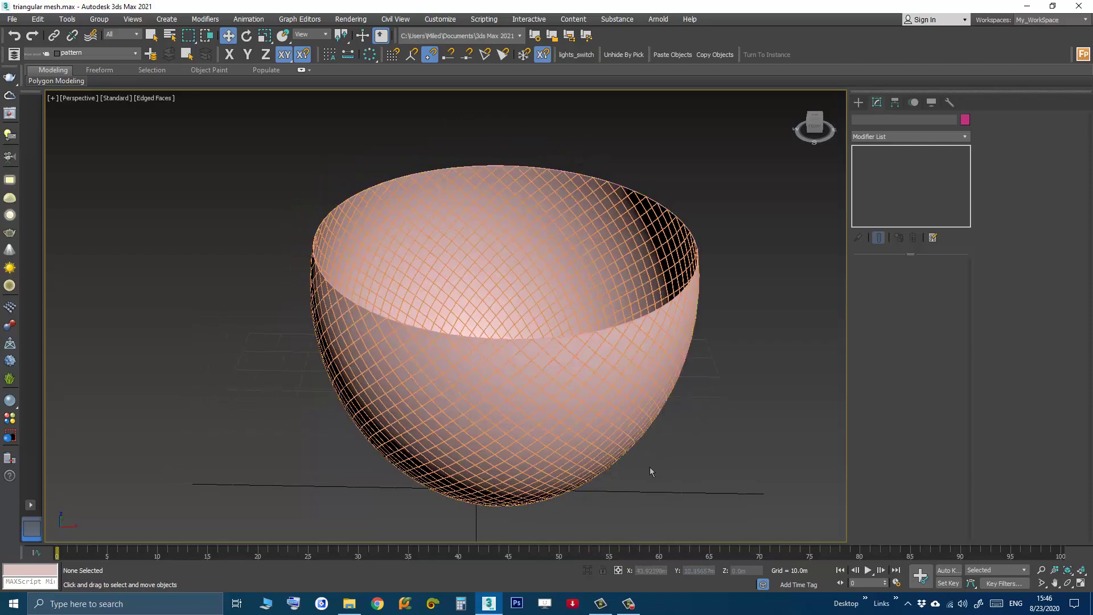